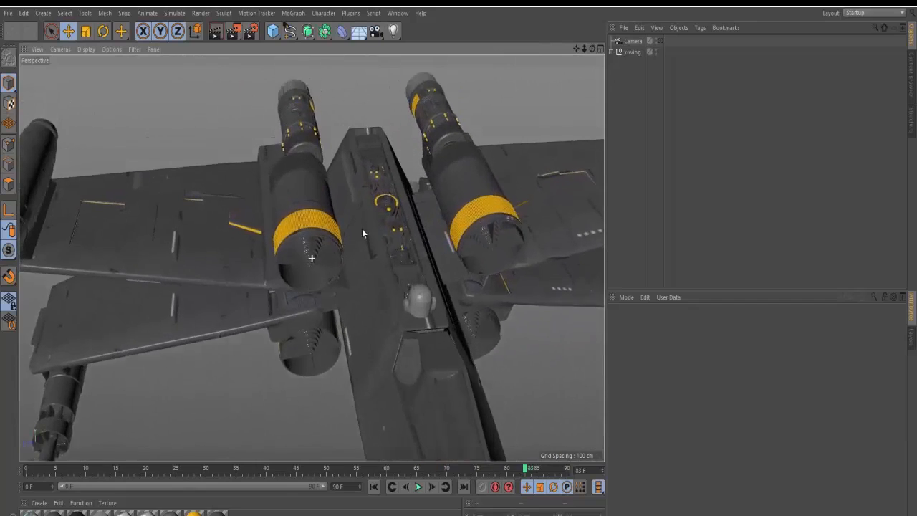
- Examine the finished X-wing's engines, wings, wing guns and fuselage from above and from the side
left_click_drag(362, 228, 428, 280, "alt")
mouse_move(402, 295)
right_mouse_down("alt")
mouse_move(429, 289)
mouse_move(401, 279)
right_mouse_up("alt")
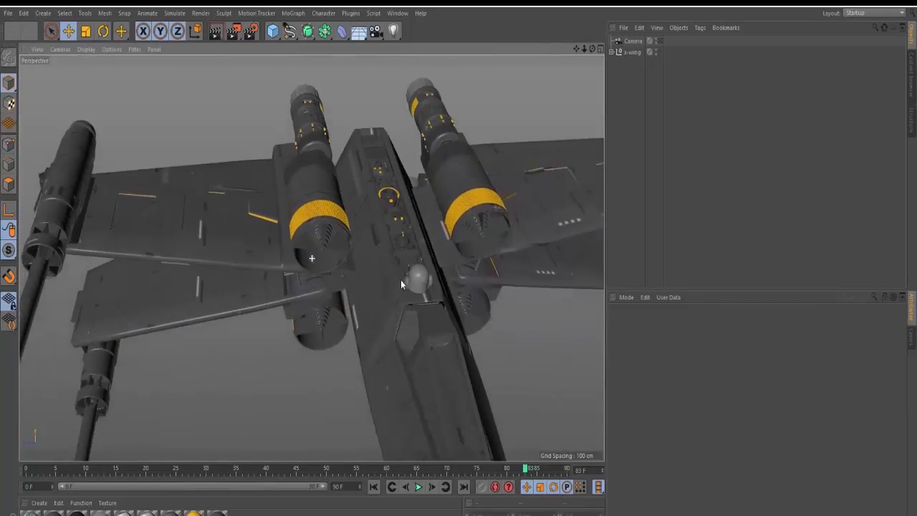
left_click_drag(401, 280, 423, 282, "alt")
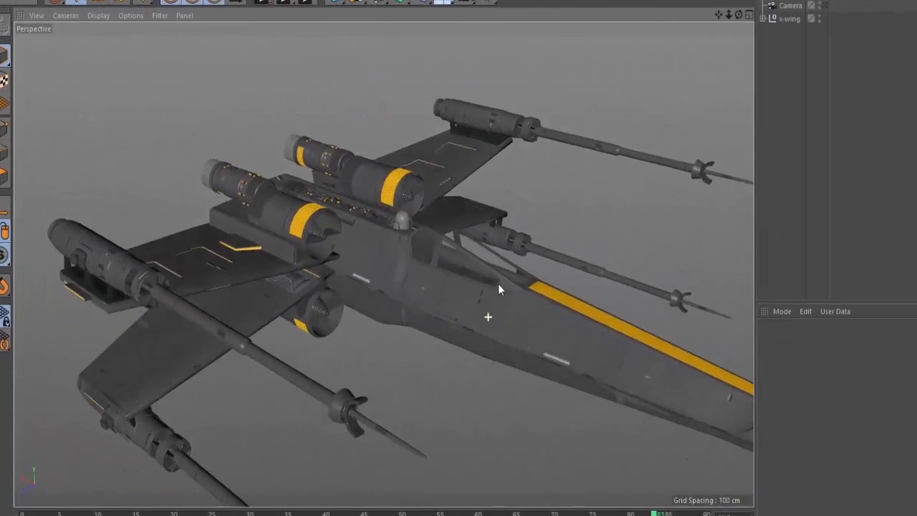
left_click_drag(499, 288, 461, 336, "alt")
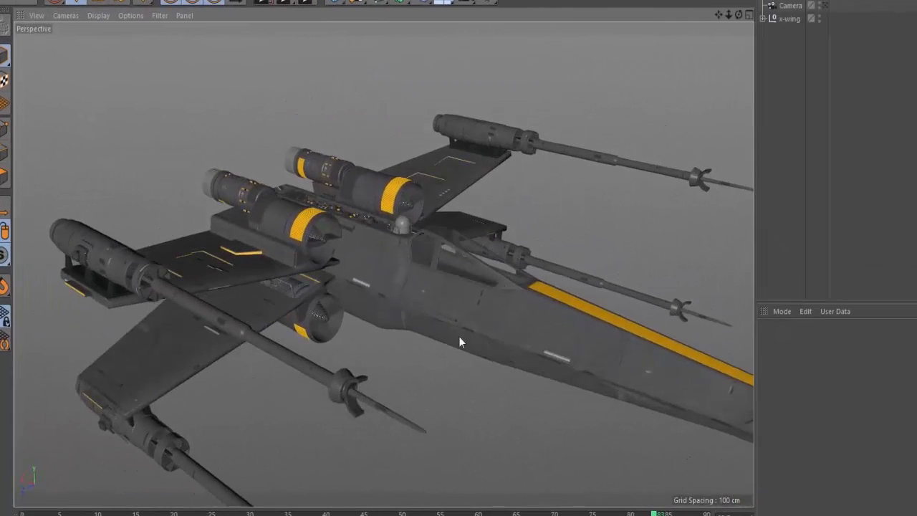
- Switch to the x-wing tutorial.c4d project and inspect the unfinished X-wing model
key("v")
mouse_move(418, 404)
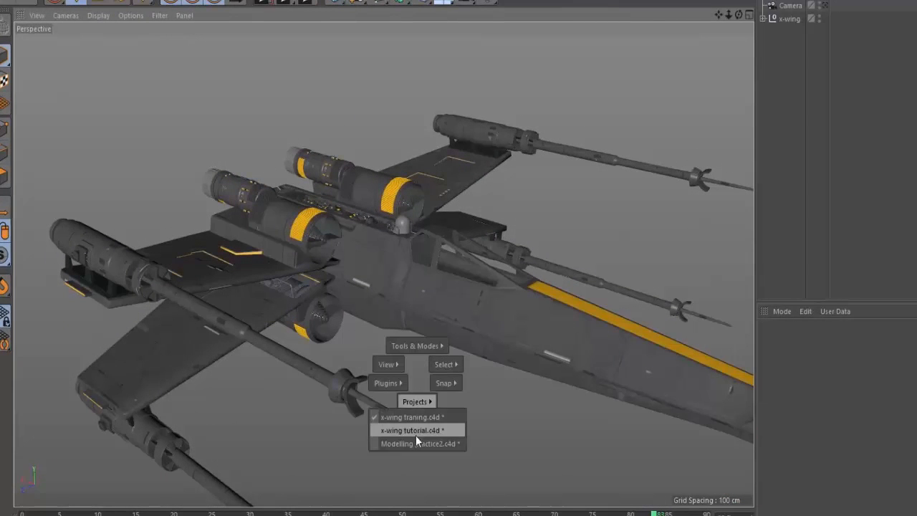
left_click(415, 431)
left_click_drag(499, 285, 378, 297, "alt")
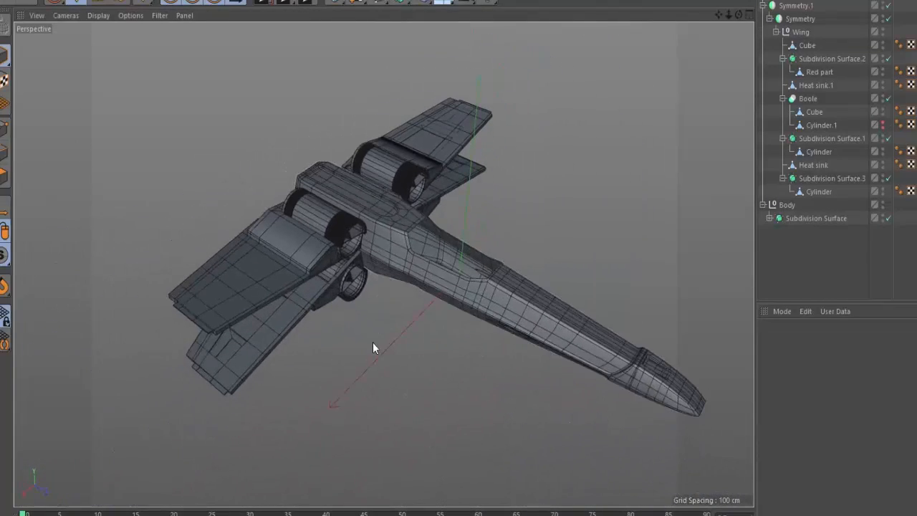
- Return to the finished X-wing project and examine its engines, wing surfaces and the details behind the cockpit
key("v")
left_click(379, 384)
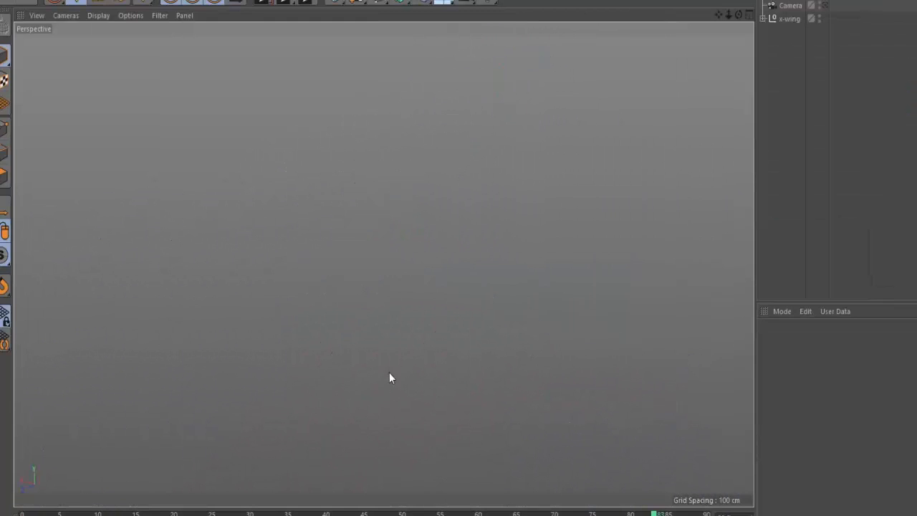
left_click_drag(467, 250, 448, 356, "alt")
left_click(793, 143)
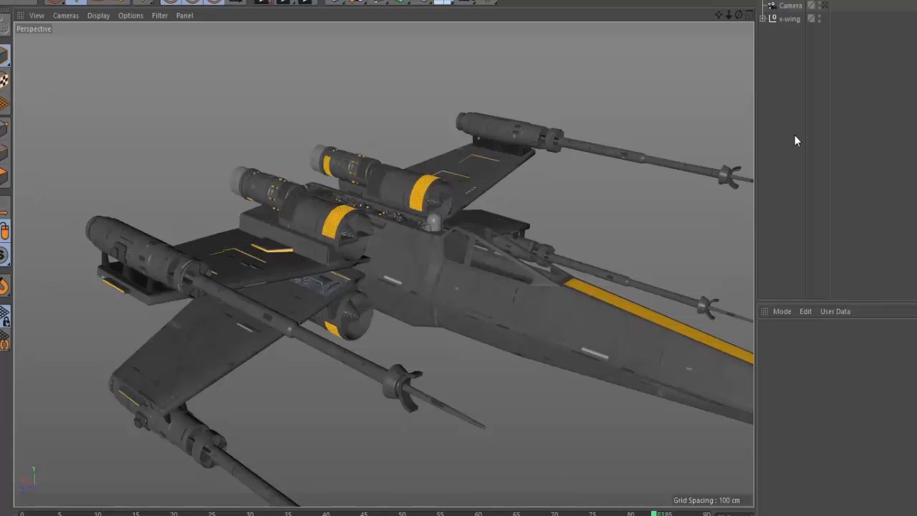
left_click(608, 251)
left_click_drag(609, 251, 389, 247, "alt")
right_click_drag(389, 247, 446, 211, "alt")
left_click_drag(446, 211, 353, 274, "alt")
mouse_move(353, 274)
right_mouse_down("alt")
mouse_move(377, 229)
mouse_move(366, 284)
right_mouse_up("alt")
left_click_drag(349, 136, 378, 166, "alt")
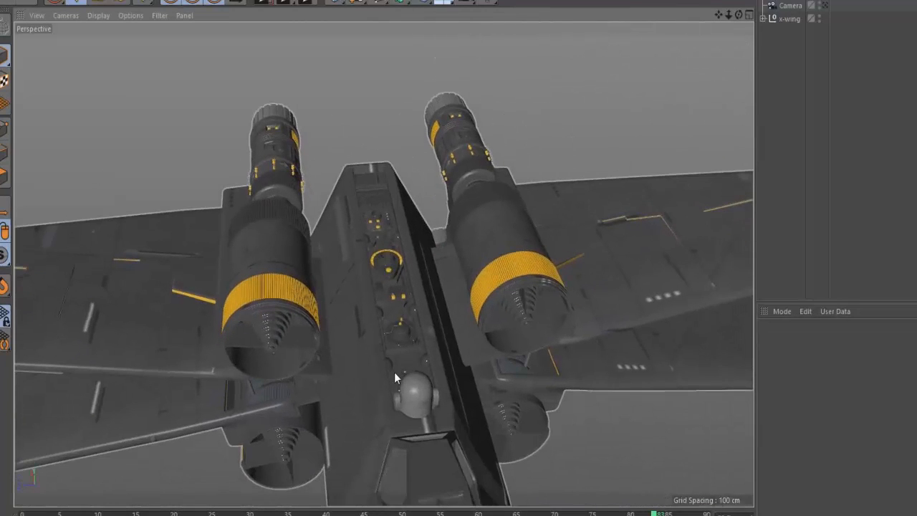
left_click_drag(394, 372, 394, 207, "alt")
right_click_drag(395, 207, 481, 174, "alt")
- Switch to the Billeder photo viewer and look through the X-wing reference images up to X-wing_Ultimate.png
key("alt+Tab")
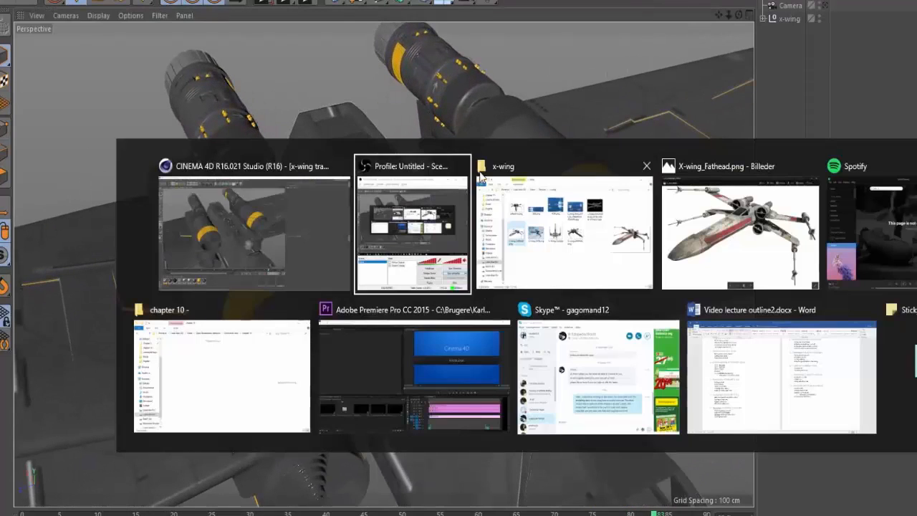
key("alt+Tab")
key("alt+Tab")
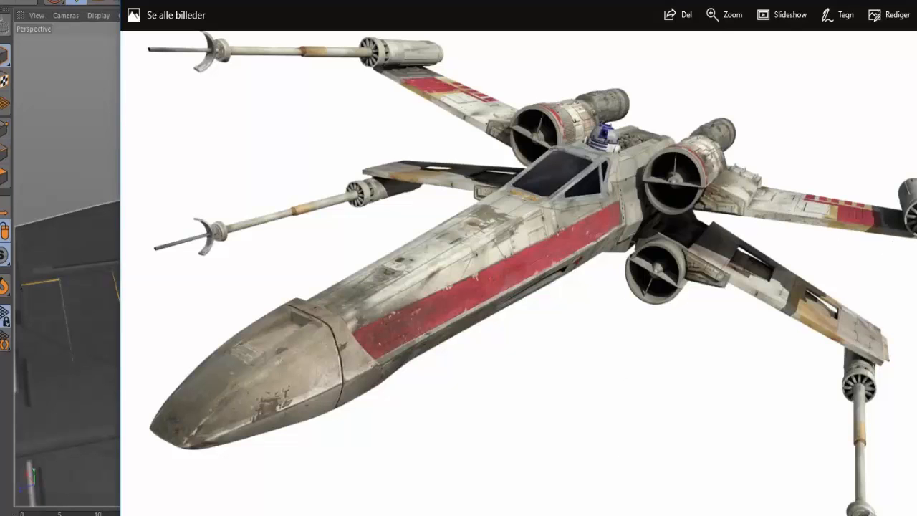
key("Right")
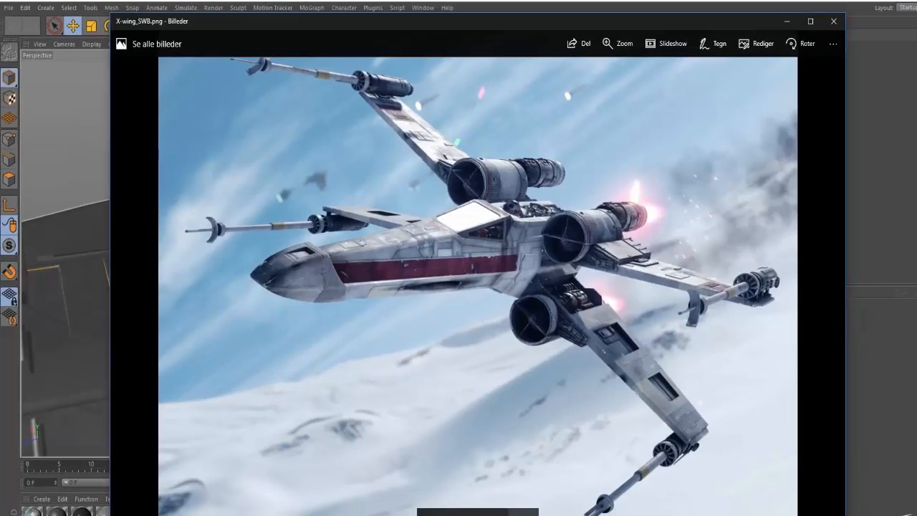
key("Right")
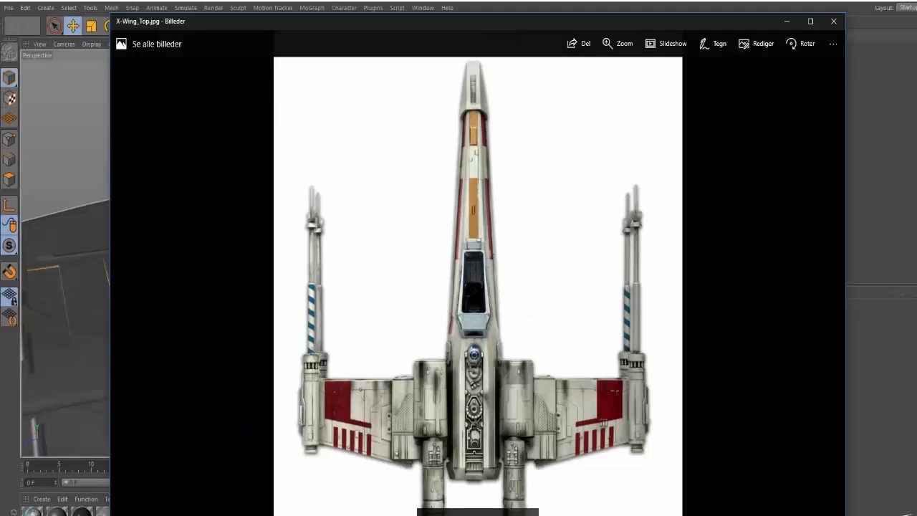
key("Right")
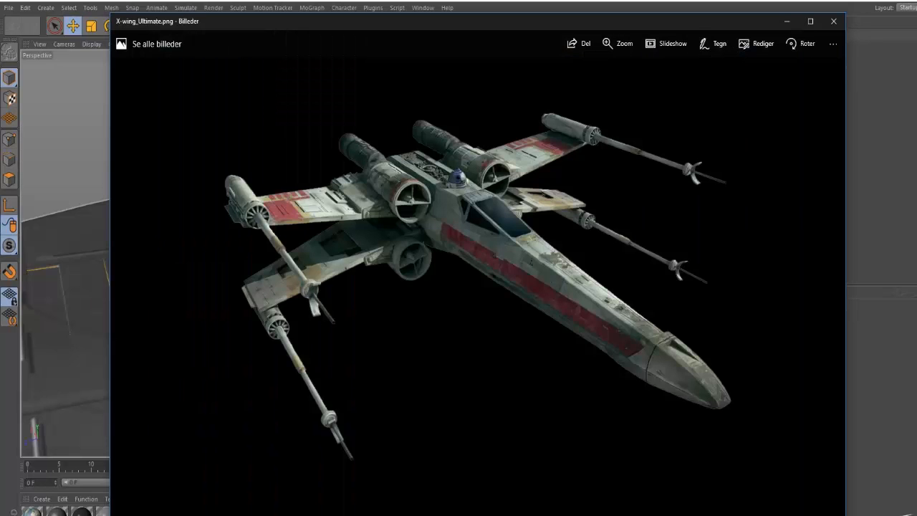
left_click(788, 21)
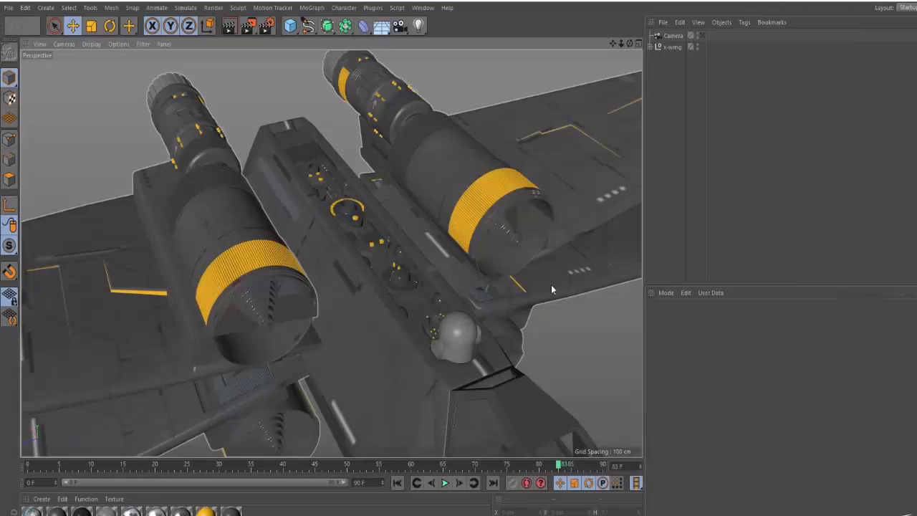
- Switch to the x-wing tutorial.c4d project and view the wings of the unfinished X-wing from the front
left_click_drag(551, 284, 407, 299, "alt")
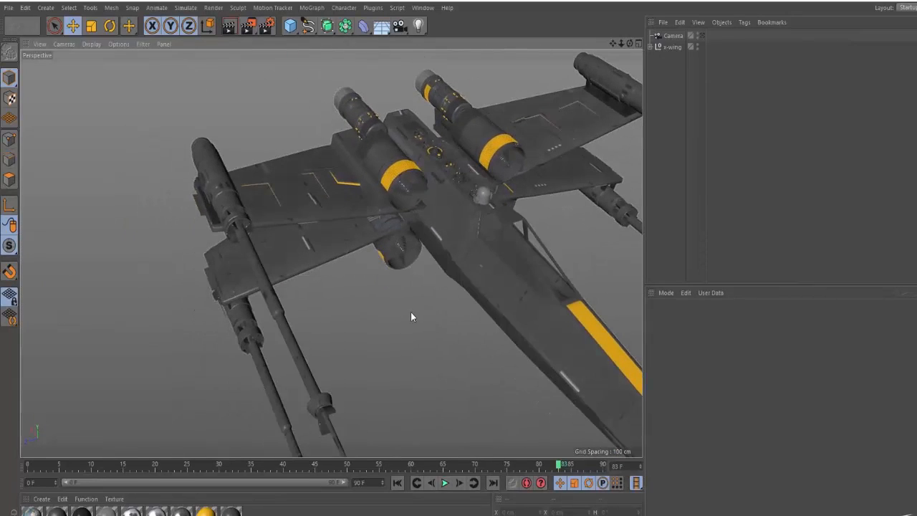
key("v")
mouse_move(409, 335)
left_click(406, 359)
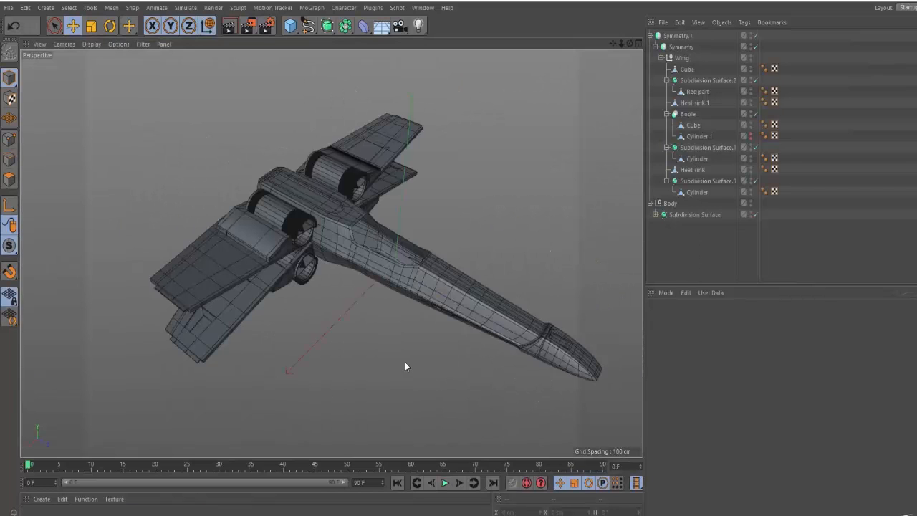
left_click_drag(391, 323, 184, 256, "alt")
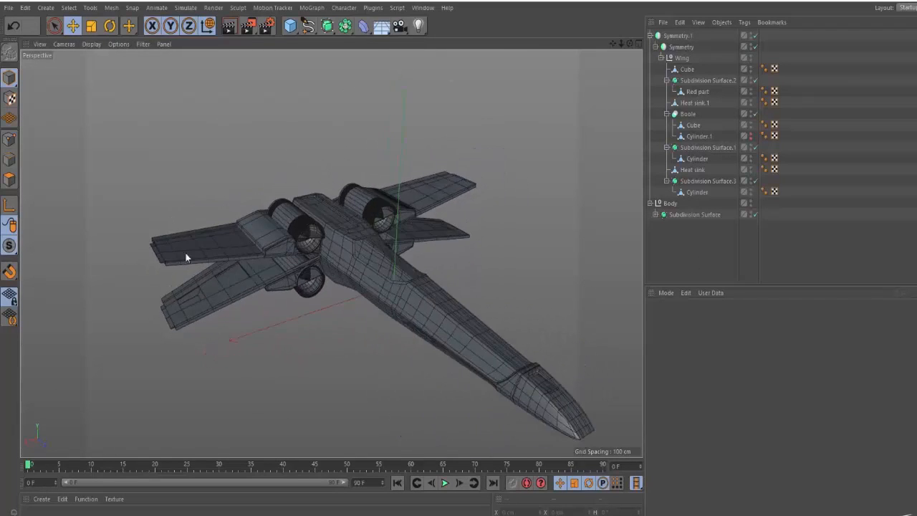
mouse_move(184, 255)
right_mouse_down("alt")
mouse_move(318, 225)
mouse_move(211, 248)
mouse_move(208, 218)
mouse_move(291, 232)
mouse_move(188, 238)
right_mouse_up("alt")
- Study the wing guns across the X-wing reference images in the Billeder photo viewer, including X-wing_SWB.png, and return to the model
key("alt+Tab")
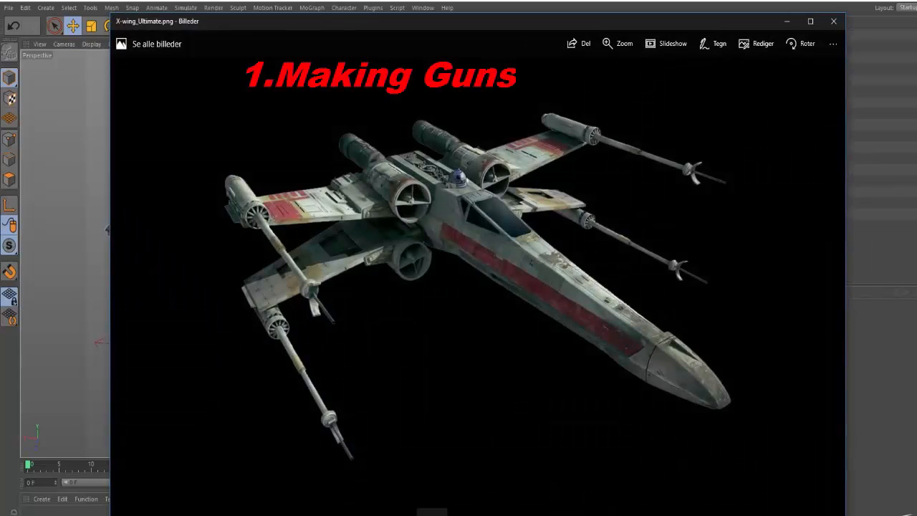
key("Right")
key("Right")
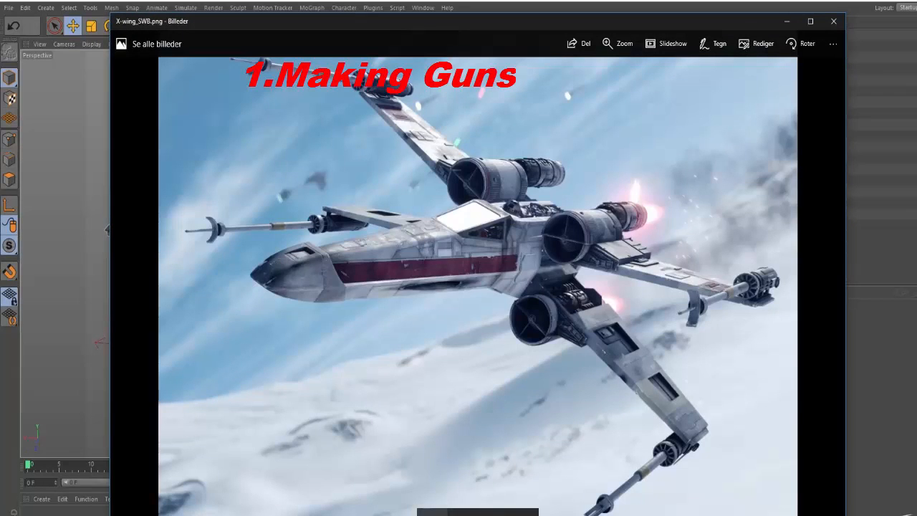
key("Right")
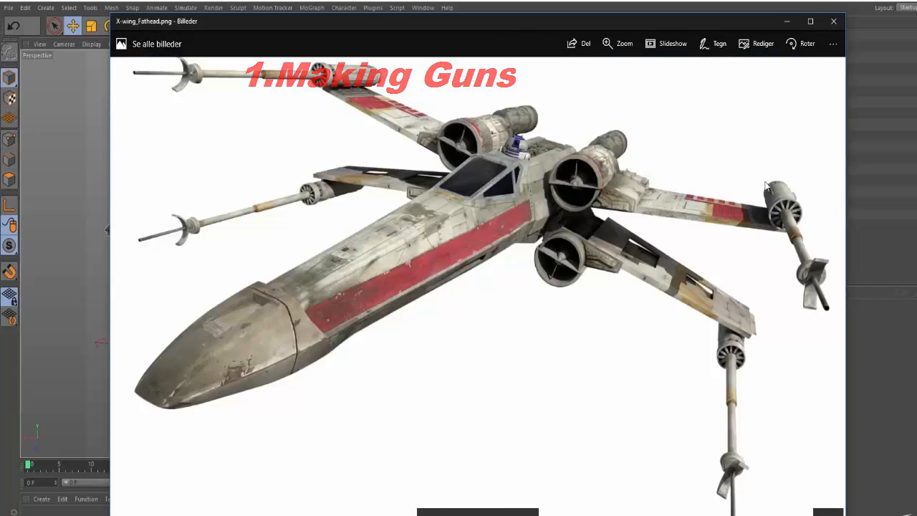
key("Right")
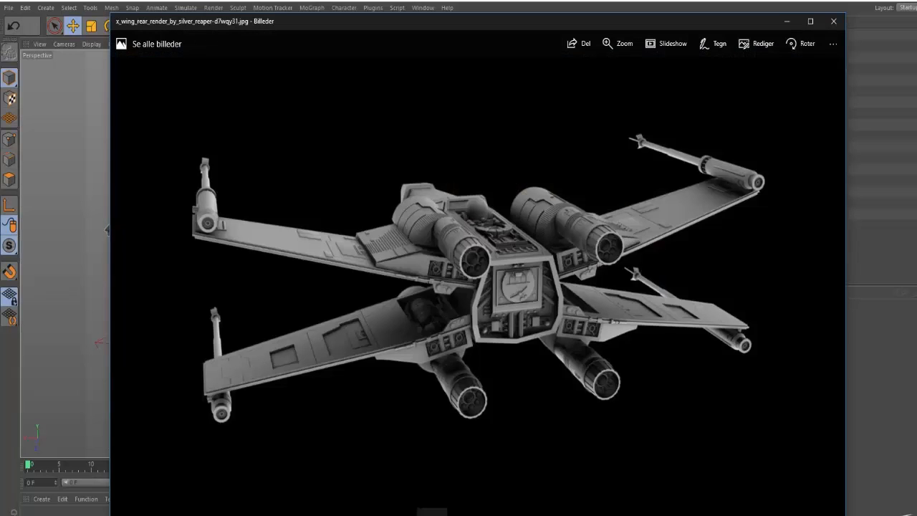
key("Right")
key("Right")
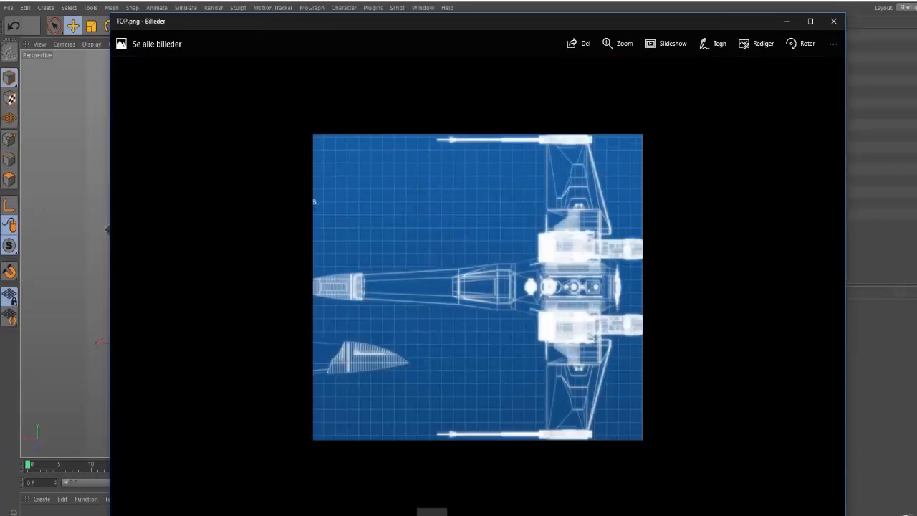
key("Right")
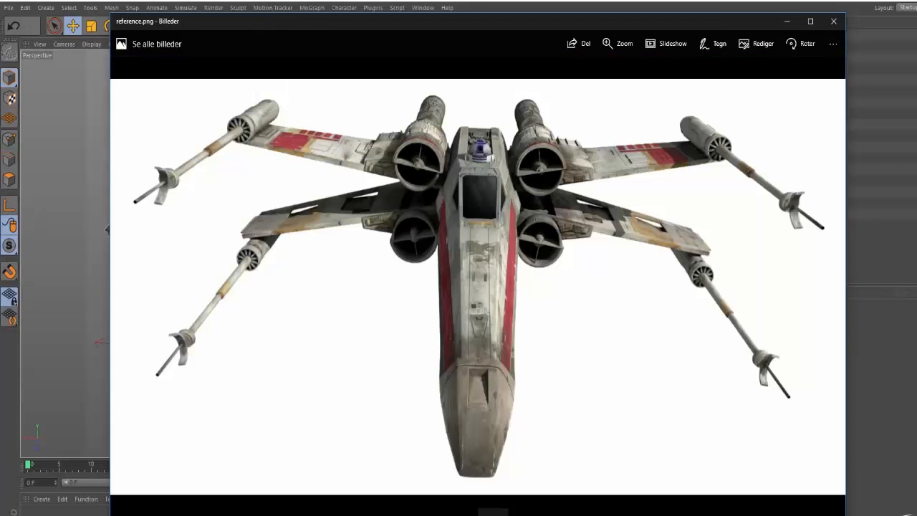
key("Left")
key("Left")
key("Left")
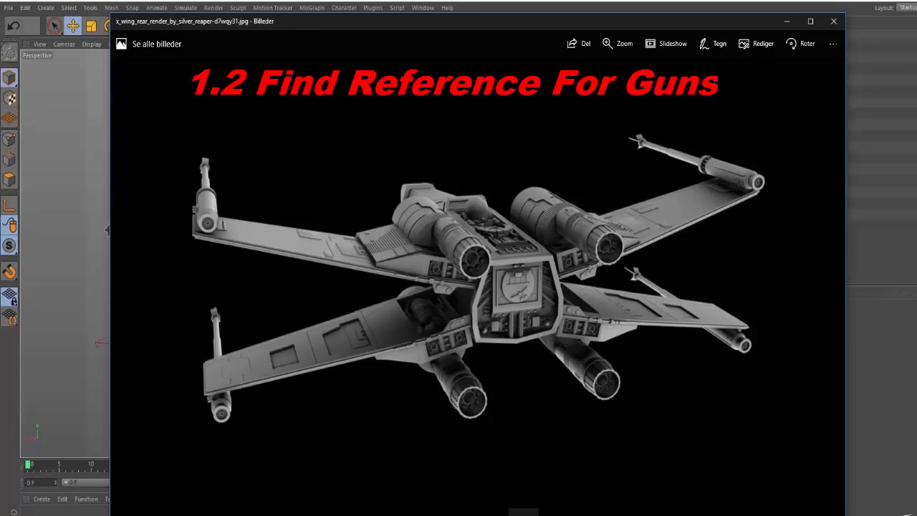
key("Left")
key("Left")
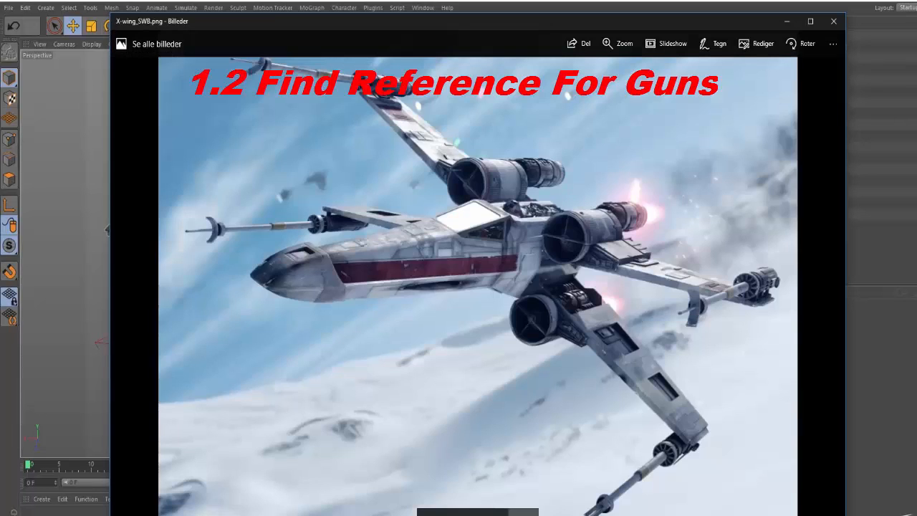
key("Left")
key("Right")
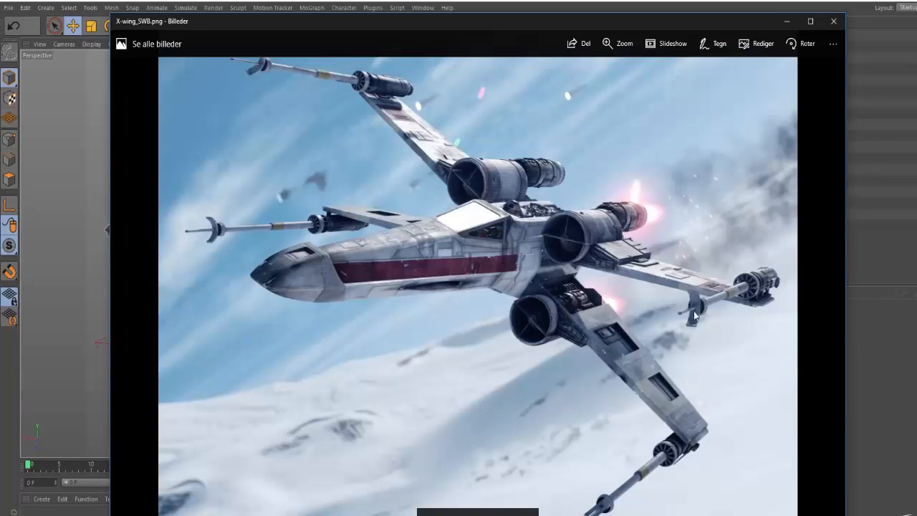
left_click(787, 21)
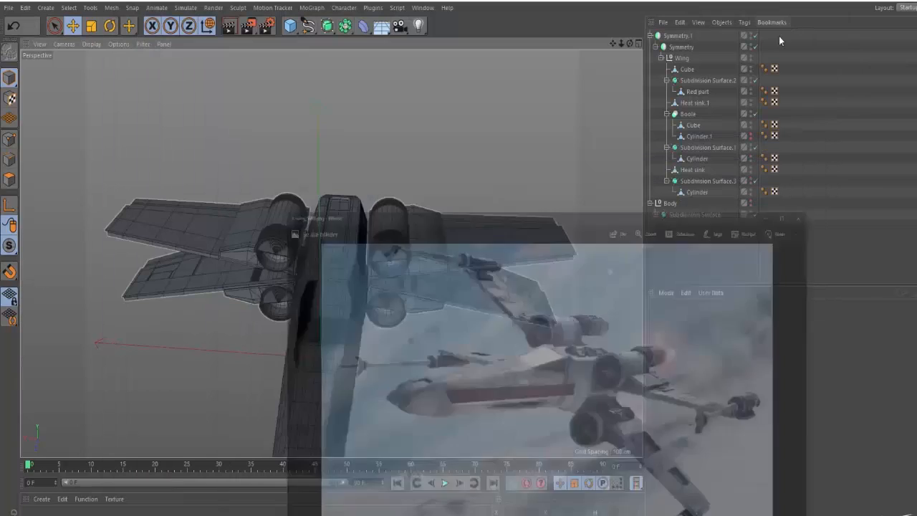
- Add a Cylinder primitive and rotate it about the X axis so it lies along the fuselage
left_click_drag(471, 278, 444, 247, "alt")
left_click_drag(288, 29, 490, 45)
scroll(431, 146, "down", 5)
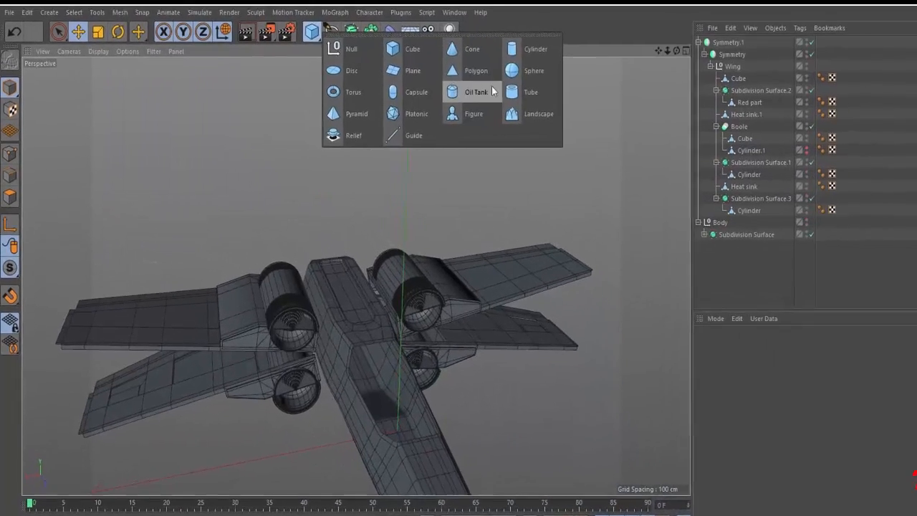
key("r")
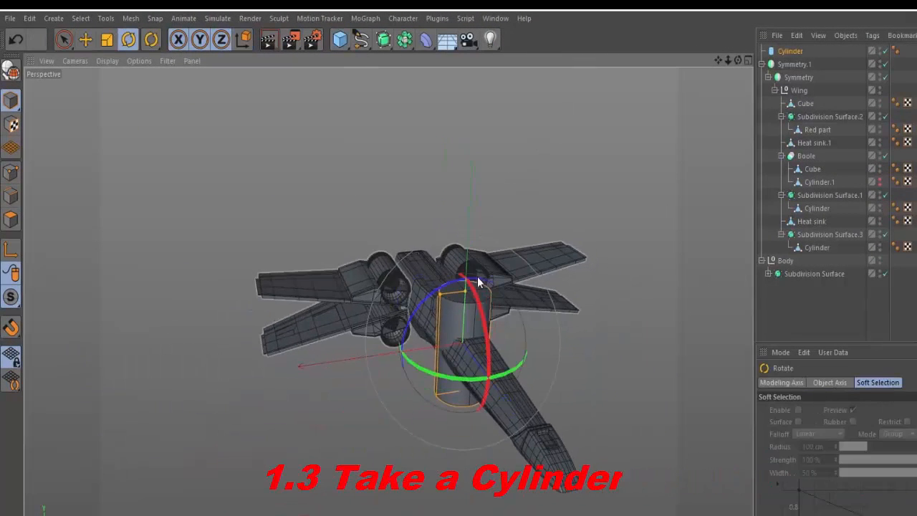
left_click_drag(479, 280, 492, 414)
- Move the cylinder upward and outward to a clear spot near the wing tip
key("e")
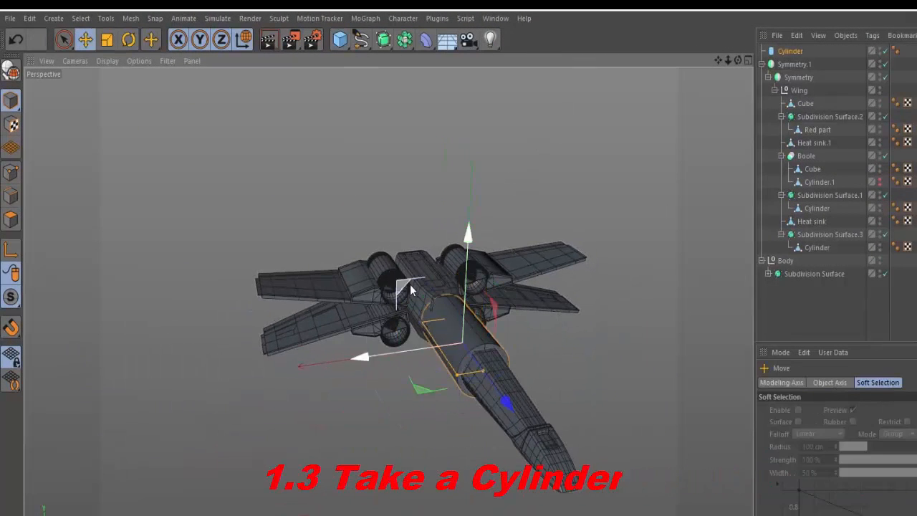
left_click_drag(409, 286, 561, 148)
scroll(601, 192, "up", 5)
middle_click_drag(601, 192, 475, 212, "alt")
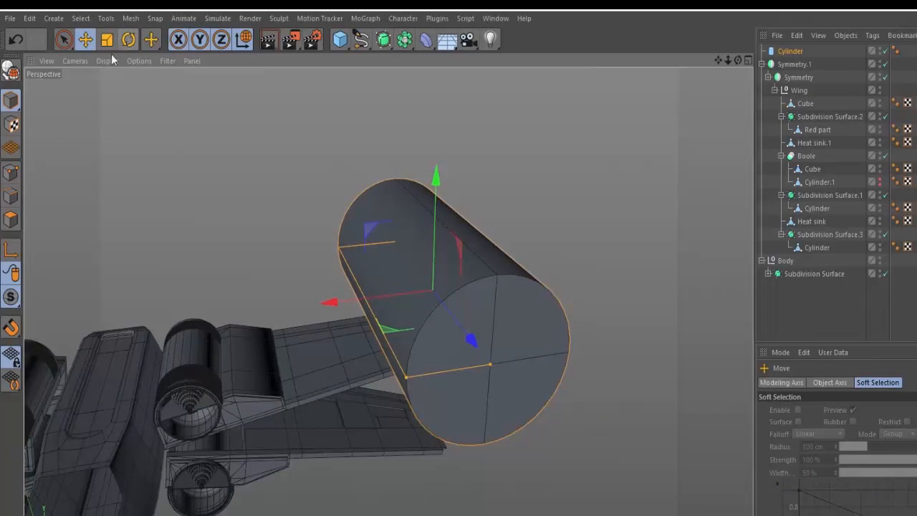
- Change the viewport display from isoparms to full wireframe lines and view the cylinder from the side
left_click(107, 61)
left_click(152, 190)
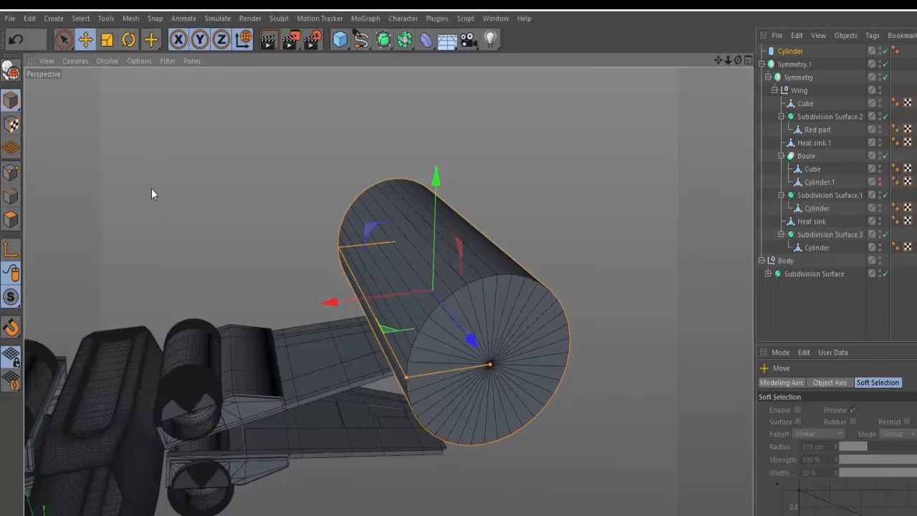
left_click_drag(432, 337, 455, 328, "alt")
middle_click_drag(455, 328, 571, 305, "alt")
scroll(587, 296, "down", 2)
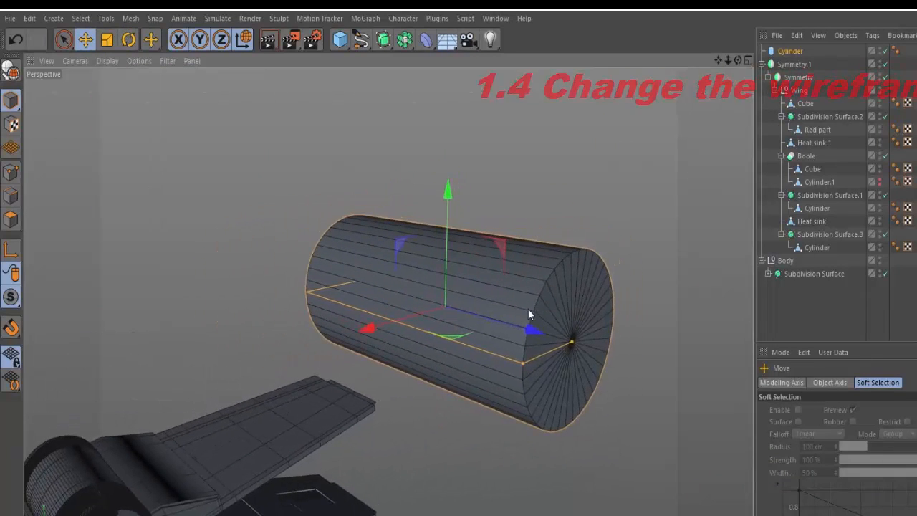
- Set the new cylinder's rotation segments to 16
left_click(787, 50)
left_click(834, 410)
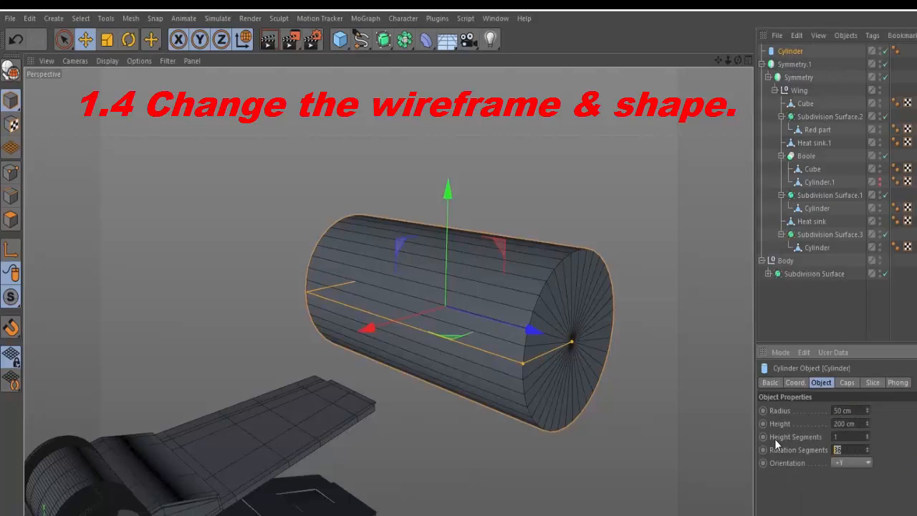
type("16")
key("Return")
- Check the X-wing reference photo, and move the cylinder over the wing-tip gun on the top-view blueprint
key("alt+Tab")
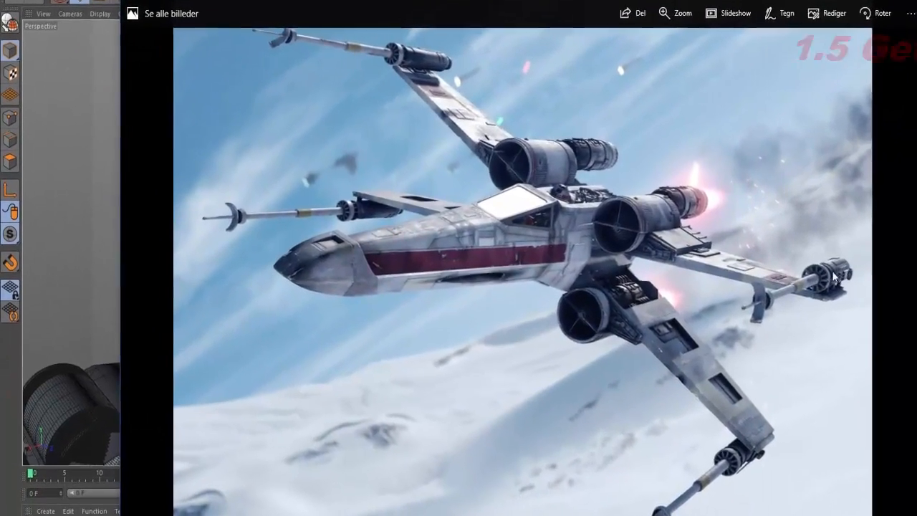
key("alt+Tab")
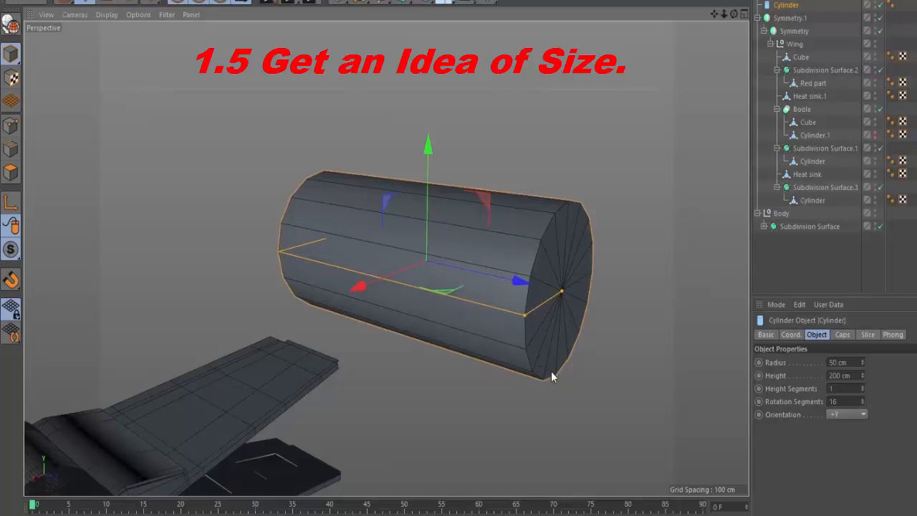
left_click_drag(473, 248, 381, 305, "alt")
middle_click(380, 306)
middle_click(515, 174)
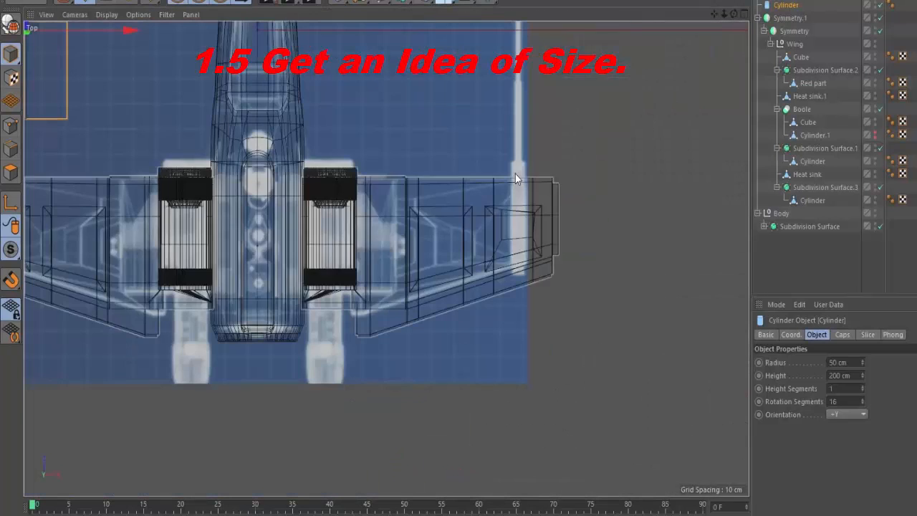
scroll(370, 220, "down", 3)
scroll(371, 220, "down", 2)
key("e")
left_click_drag(353, 204, 338, 294)
scroll(338, 294, "up", 8)
scroll(402, 147, "down", 2)
middle_click_drag(384, 165, 386, 245, "alt")
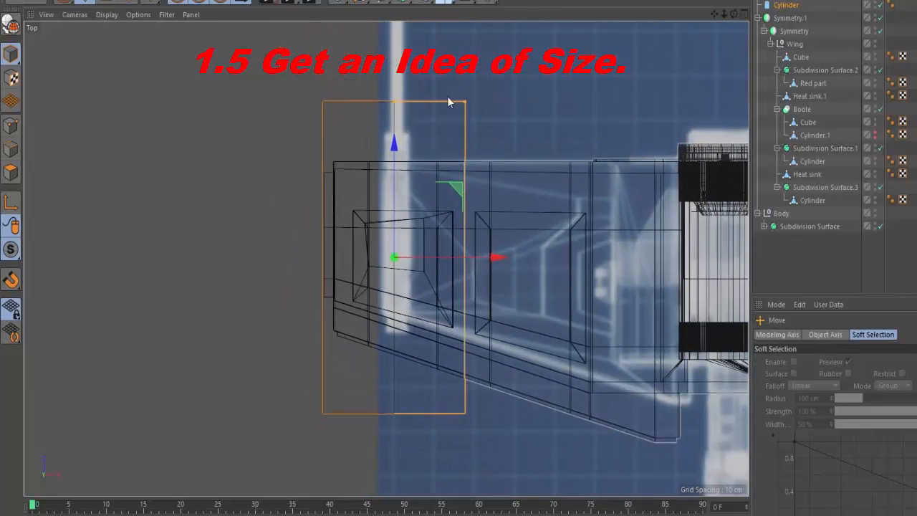
- Shrink the cylinder's radius and height to fit the gun body on the blueprint, and return to the perspective view
left_click_drag(463, 103, 395, 137)
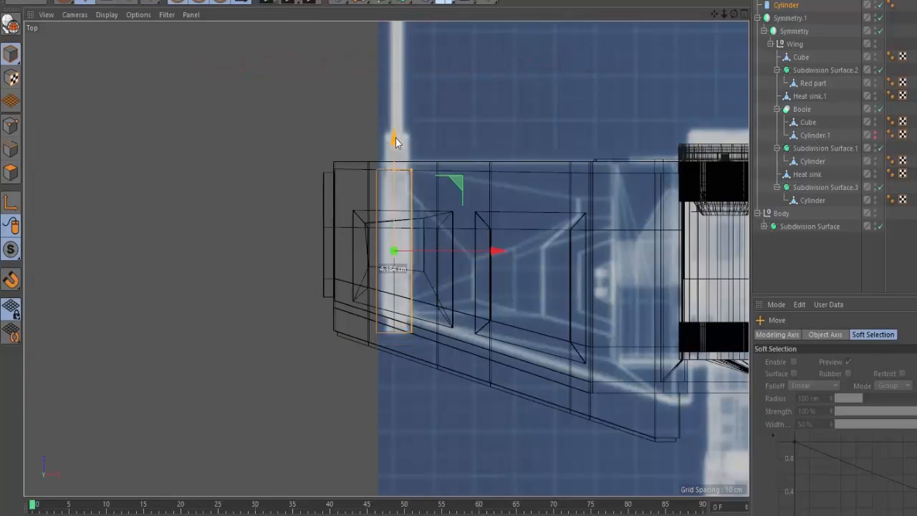
middle_click(472, 132)
middle_click(387, 153)
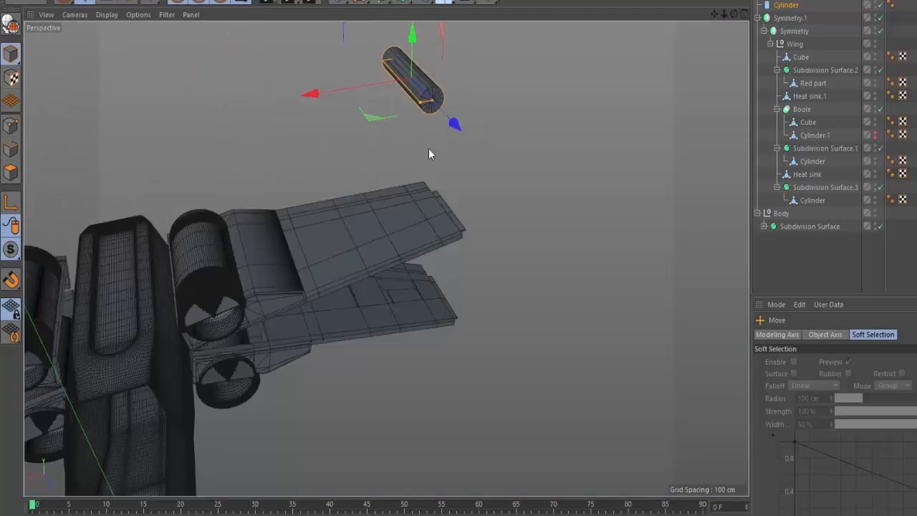
- Make the resized cylinder editable and optimize its mesh points
right_click_drag(427, 86, 533, 57, "alt")
middle_click_drag(457, 116, 485, 240, "alt")
left_click_drag(485, 241, 407, 217, "alt")
right_click_drag(401, 214, 471, 209, "alt")
middle_click_drag(471, 209, 522, 265, "alt")
key("c")
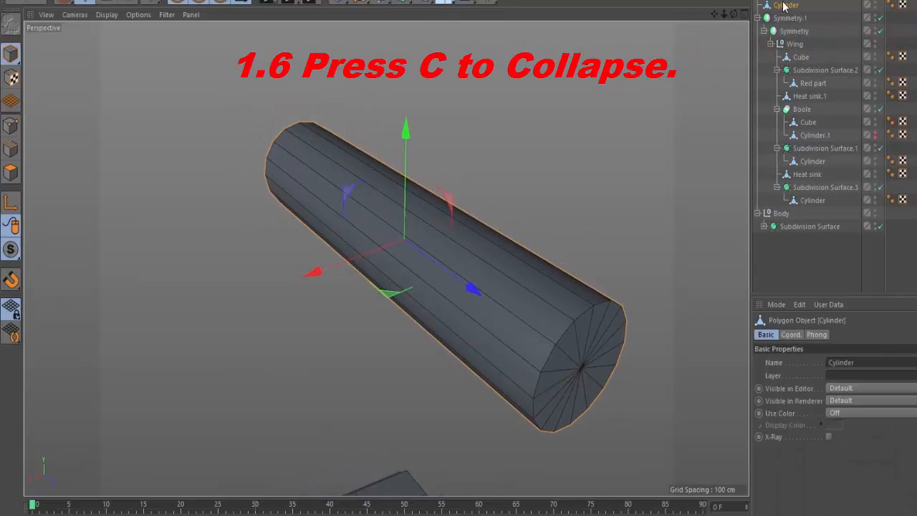
left_click(10, 125)
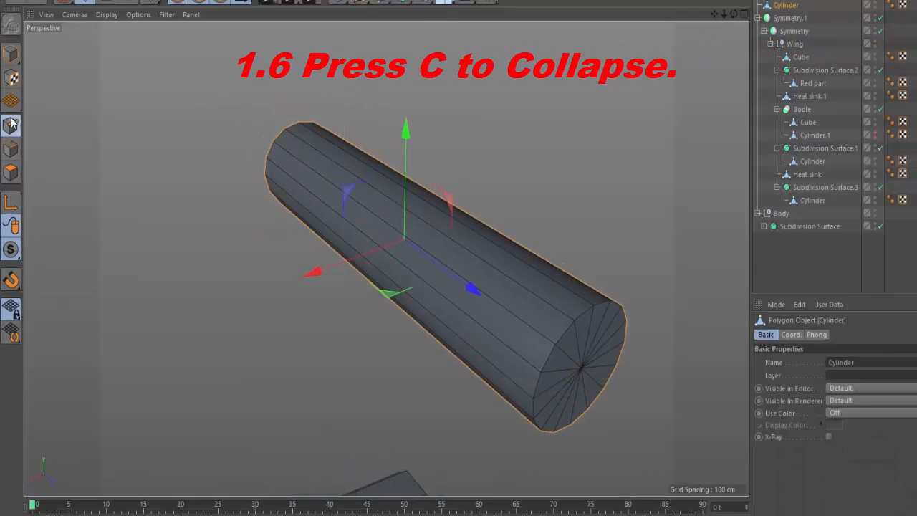
right_click(158, 121)
key("o")
left_click_drag(313, 184, 439, 171, "alt")
- Select the polygons of the cylinder's rear end cap, shift them inward along its axis and scale them down
key("u")
key("l")
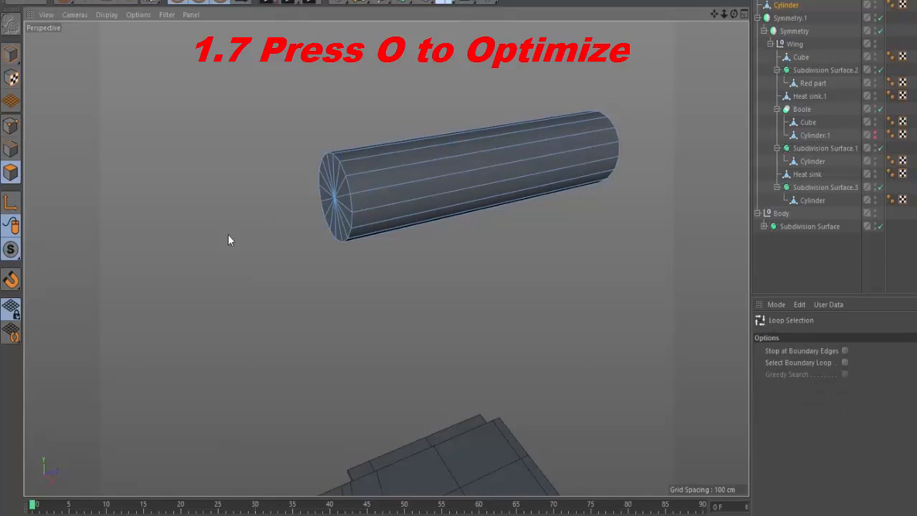
key("e")
left_click_drag(390, 185, 440, 182)
key("t")
left_click_drag(564, 279, 386, 261)
key("e")
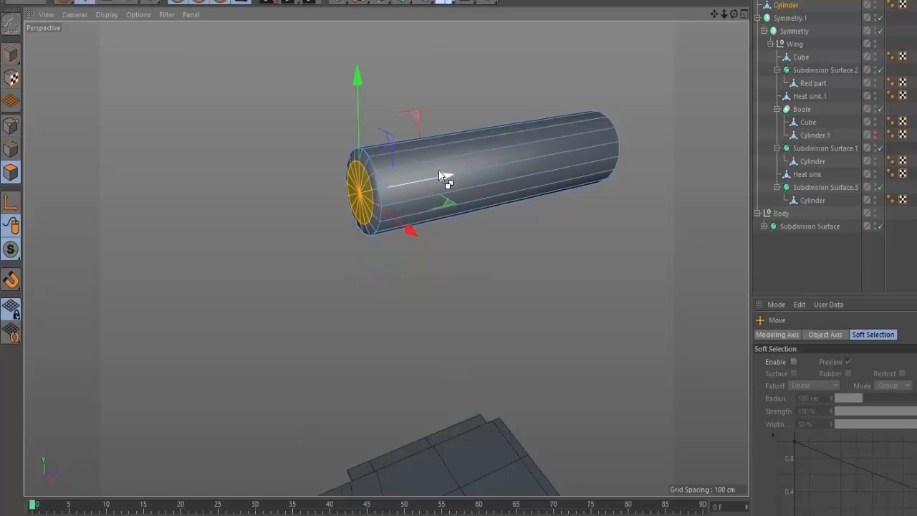
- Extrude the rear cap outward into a short stub and adjust the whole stub's scale after checking the reference photo
left_click_drag(444, 178, 413, 184, "ctrl")
key("alt+Tab")
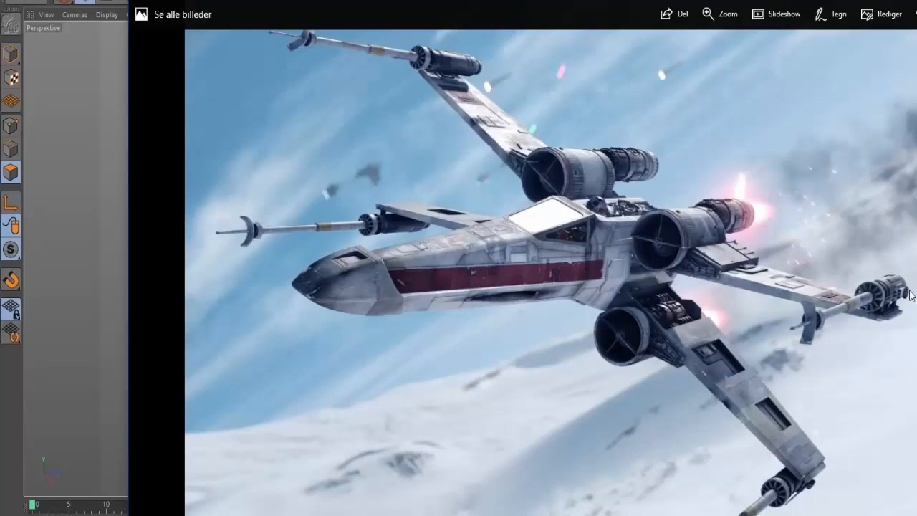
key("alt+Tab")
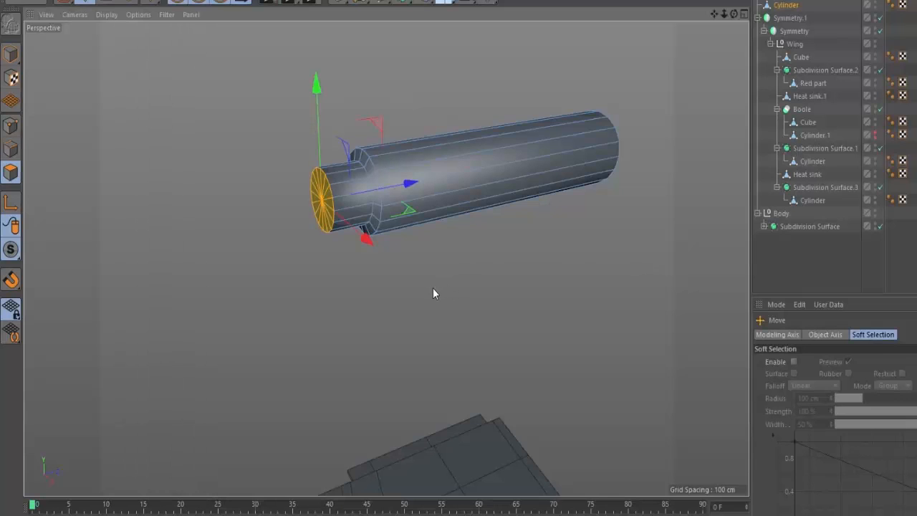
key("u")
key("y")
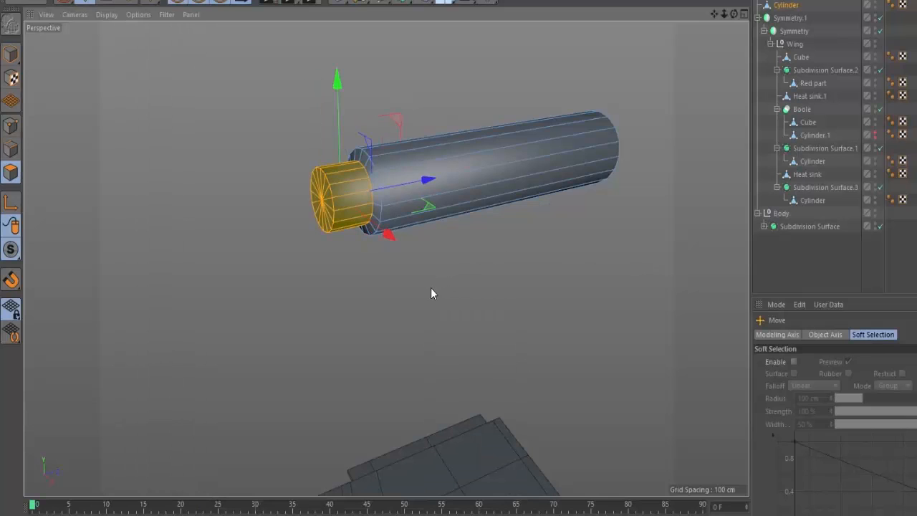
key("t")
left_click_drag(431, 293, 461, 280)
key("e")
left_click(460, 280)
- Cut two edge loops around the middle of the gun body with the Knife in Loop mode
right_click_drag(344, 203, 370, 181, "alt")
middle_click_drag(408, 204, 424, 249, "alt")
left_click_drag(424, 249, 372, 237, "alt")
right_click_drag(474, 217, 457, 229, "alt")
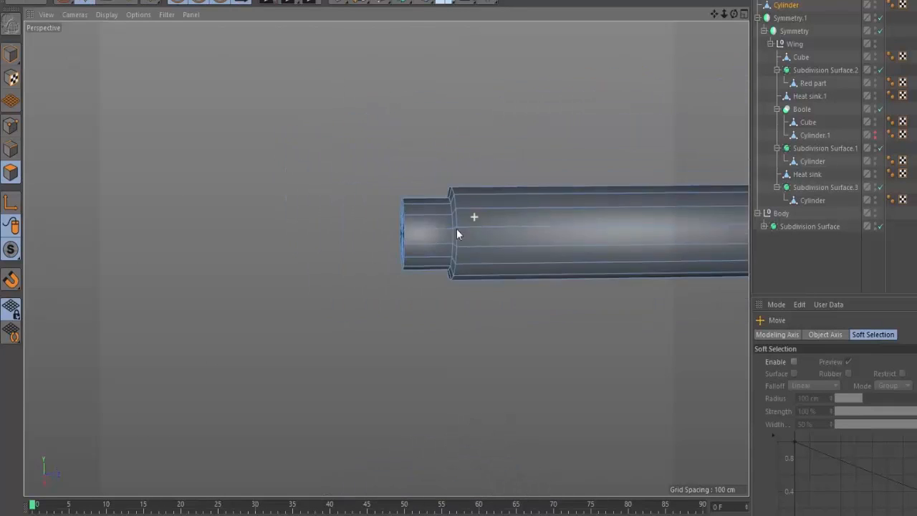
middle_click_drag(457, 230, 370, 253, "alt")
left_click_drag(426, 252, 414, 254, "alt")
key("u")
key("l")
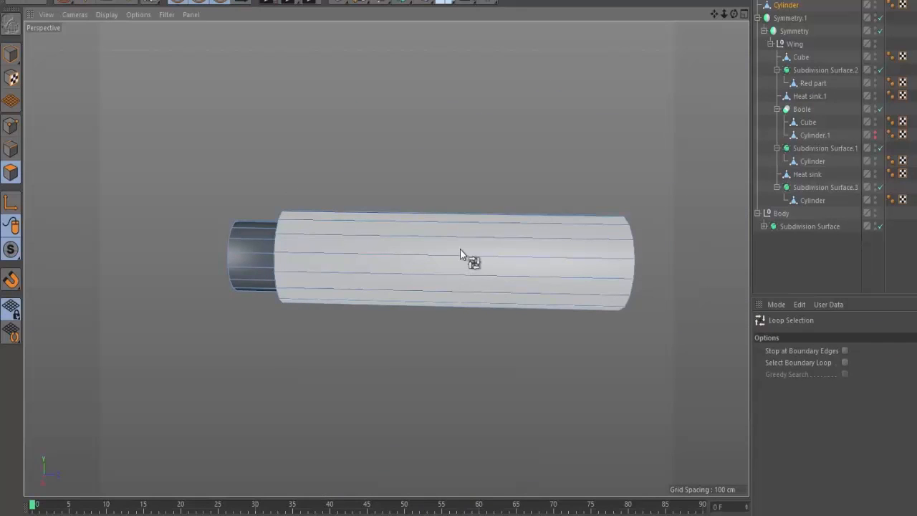
key("k")
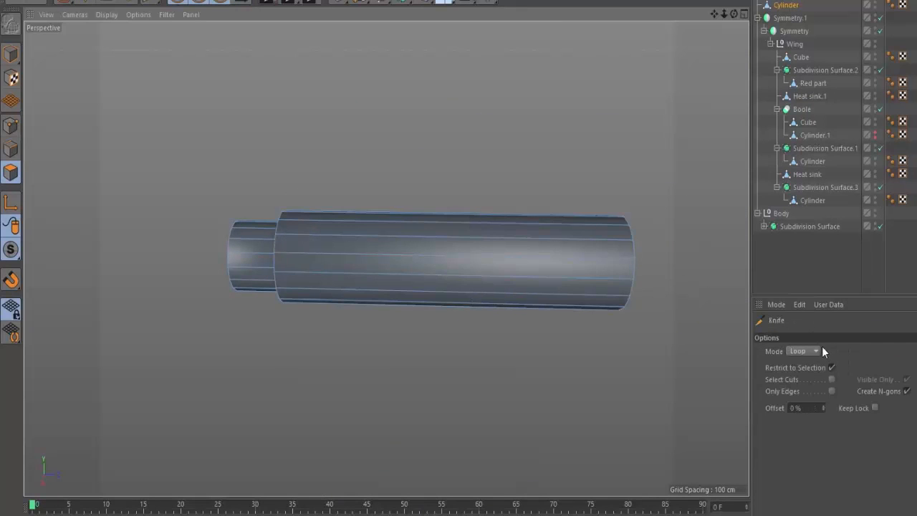
left_click(477, 259)
left_click(383, 259)
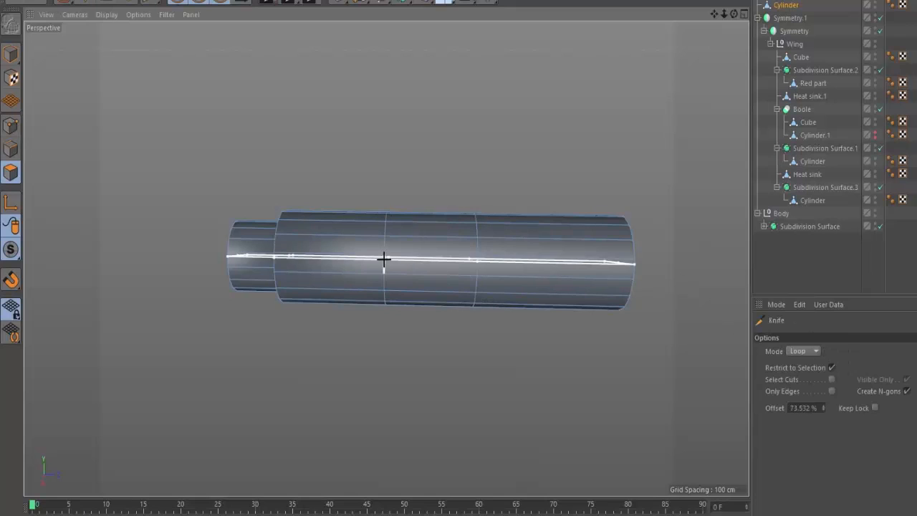
- Inset the polygon band between the two middle cuts by about 2.9 cm and scale it up slightly
key("u")
key("l")
left_click(422, 259)
key("i")
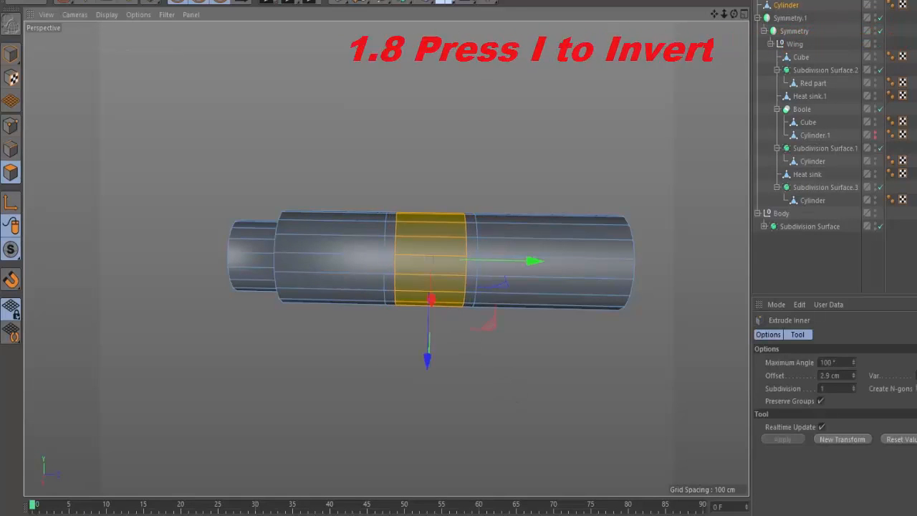
left_click_drag(505, 377, 522, 367)
key("t")
key("e")
left_click(537, 325)
- Cut an edge loop around the gun body near its front end
middle_click_drag(572, 263, 412, 293, "alt")
left_click_drag(411, 293, 325, 261, "alt")
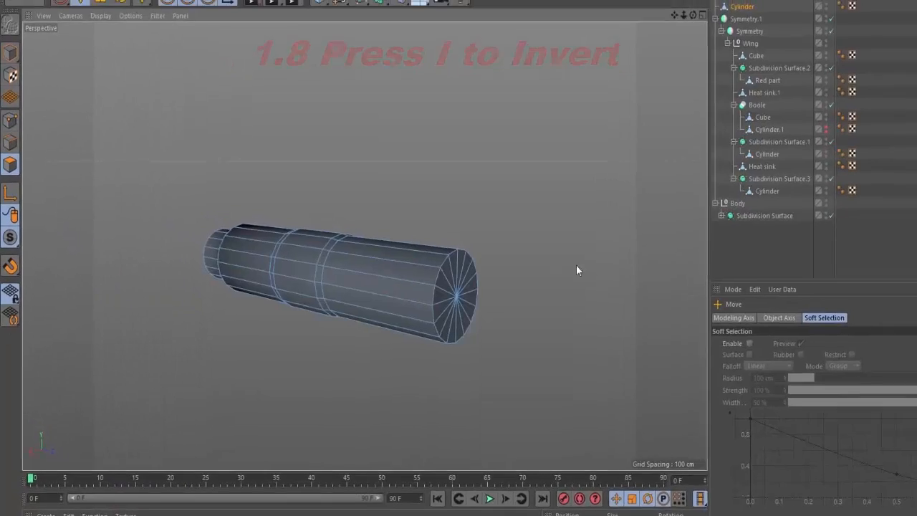
scroll(469, 273, "up", 5)
key("k")
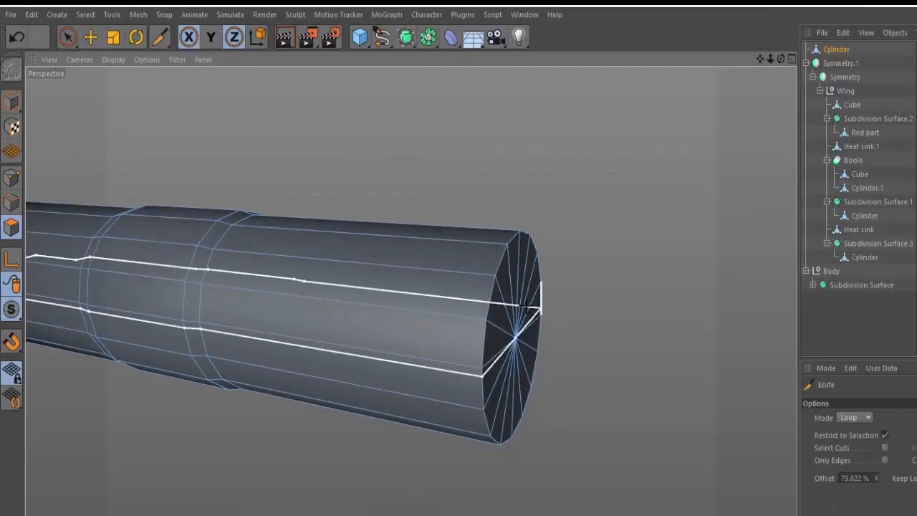
left_click(425, 266)
- Try scaling the polygon band at the front end, and undo the scaling
key("u")
key("l")
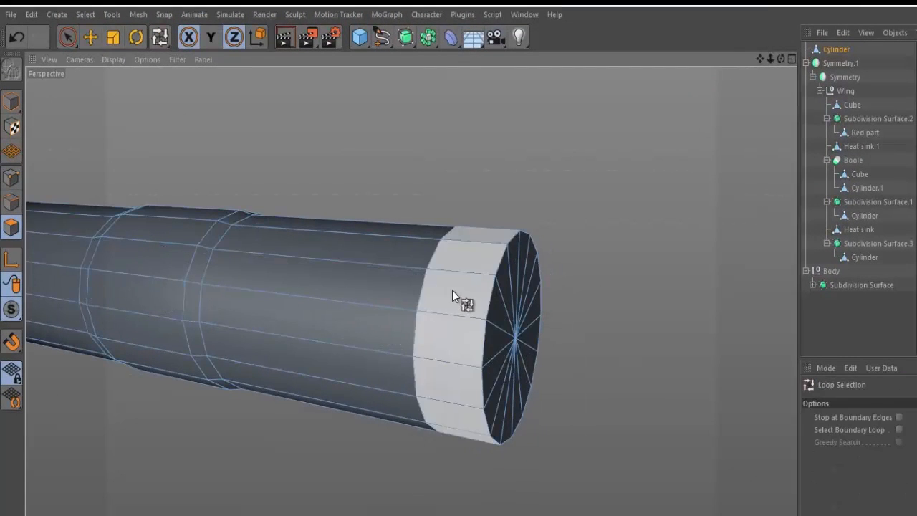
left_click(452, 295)
key("t")
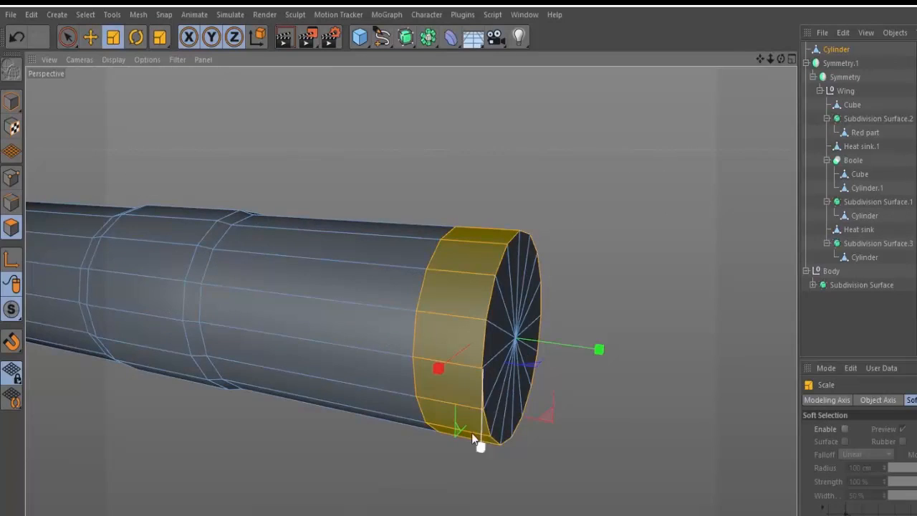
left_click_drag(481, 440, 372, 411, "alt")
left_click_drag(476, 429, 586, 299)
key("ctrl+z")
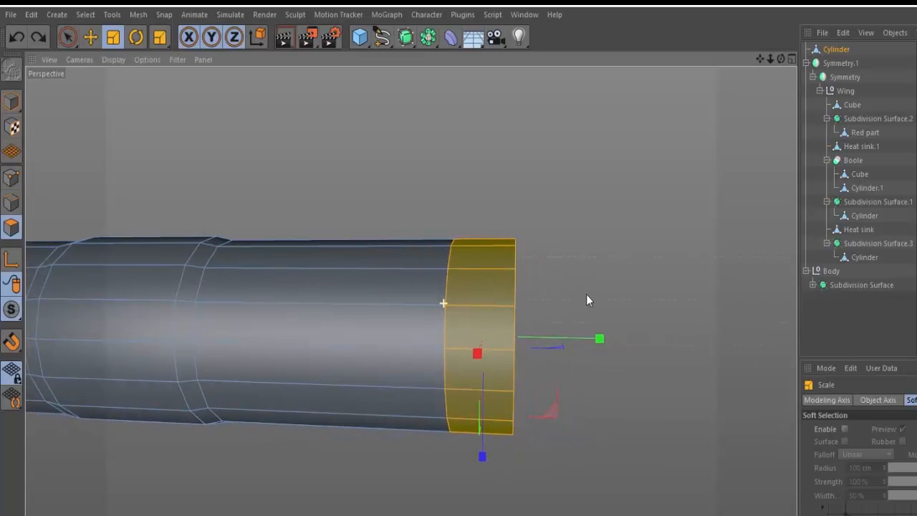
- Cut a second edge loop directly behind the one near the front end
scroll(499, 235, "up", 5)
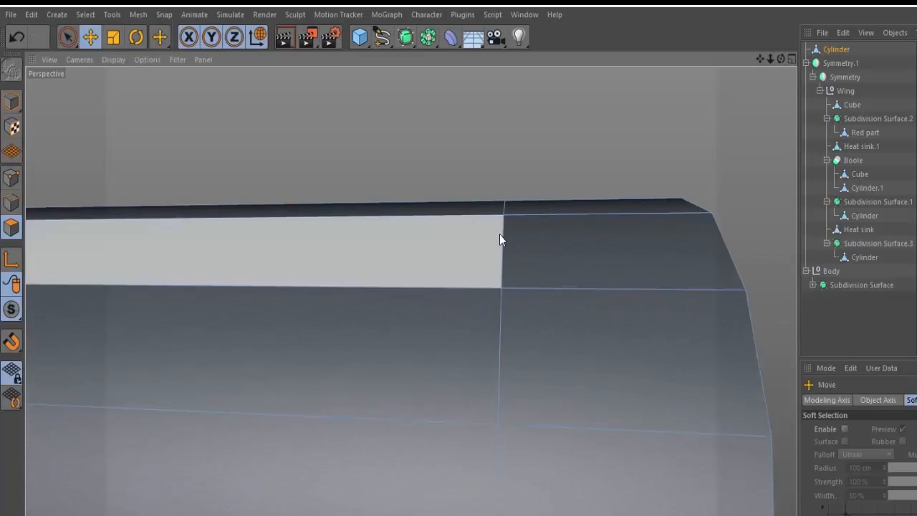
key("k")
left_click(497, 287)
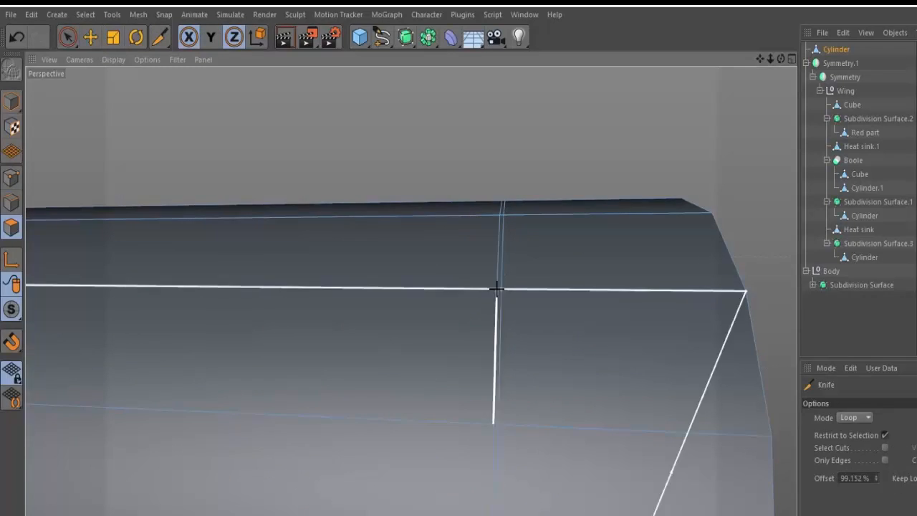
scroll(475, 334, "down", 3)
- Select the polygon band at the front end and scale it down to form a narrower stub
key("u")
key("l")
left_click(533, 342)
left_click(533, 335)
left_click_drag(533, 336, 461, 393, "alt")
key("t")
left_click_drag(555, 474, 500, 480)
key("e")
key("w")
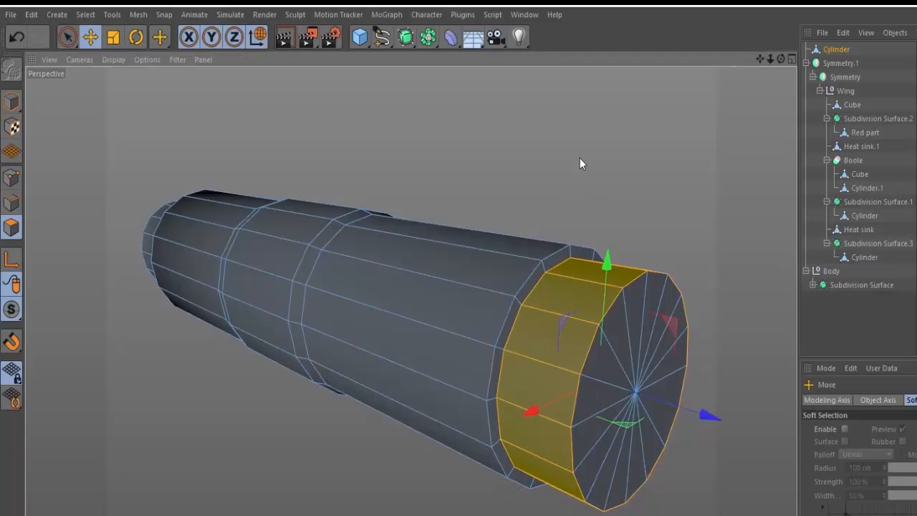
left_click(581, 160)
- Cut three edge loops around the body section between the raised middle band and the front stub
left_click_drag(581, 160, 497, 369, "alt")
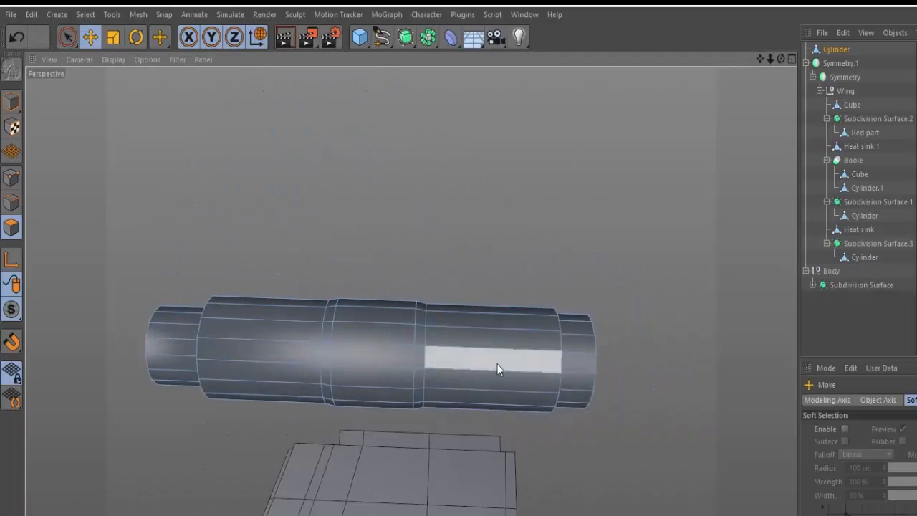
scroll(458, 307, "up", 5)
key("k")
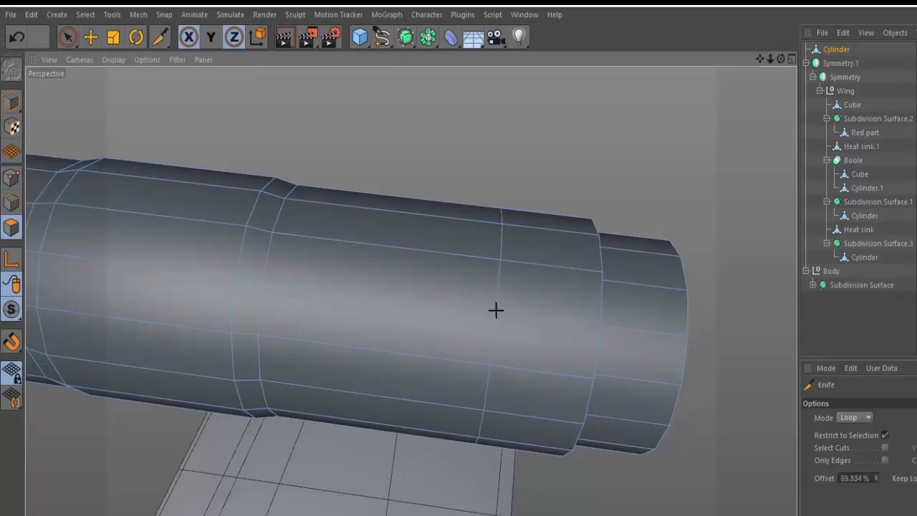
left_click_drag(318, 287, 336, 335, "alt")
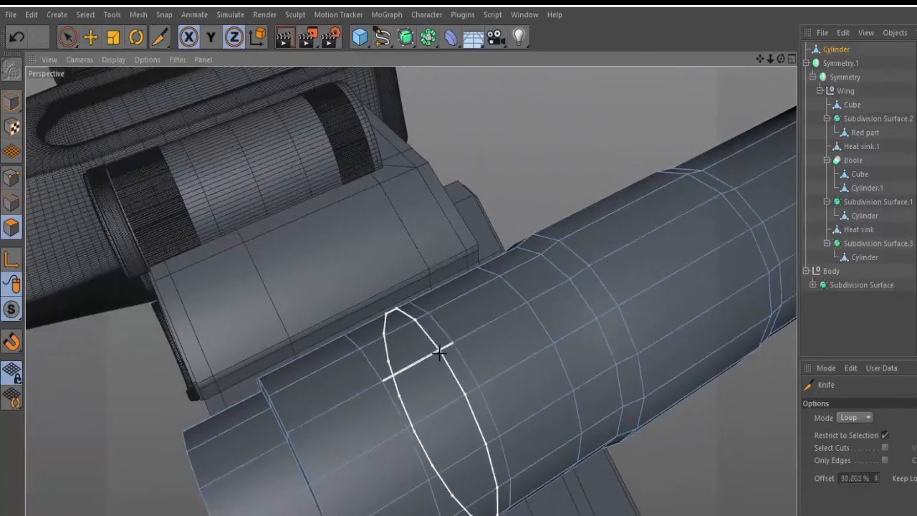
left_click_drag(439, 350, 442, 310, "alt")
- Select four adjoining polygons in an L shape on the front section and extrude them inward by about 1.37 cm
key("e")
left_click(441, 310)
left_click(411, 360, "shift")
left_click(444, 381, "shift")
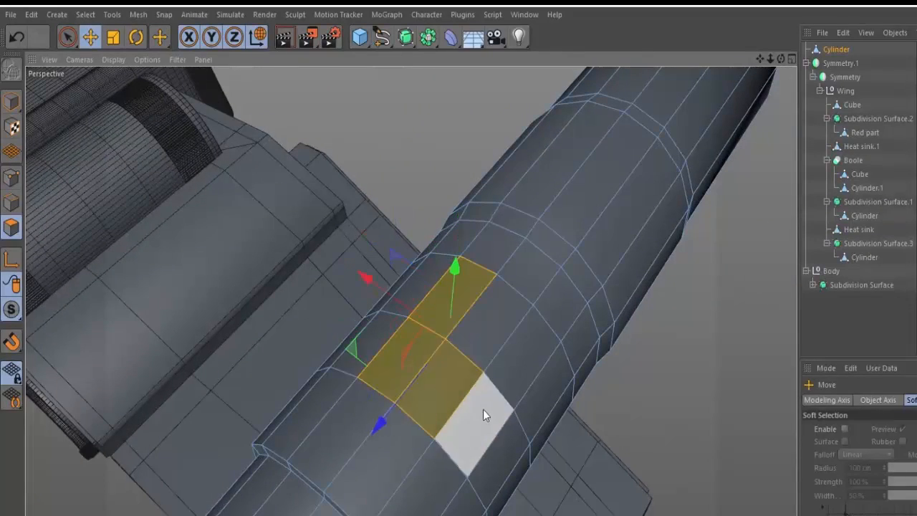
left_click(483, 414, "shift")
left_click_drag(483, 414, 582, 331, "alt")
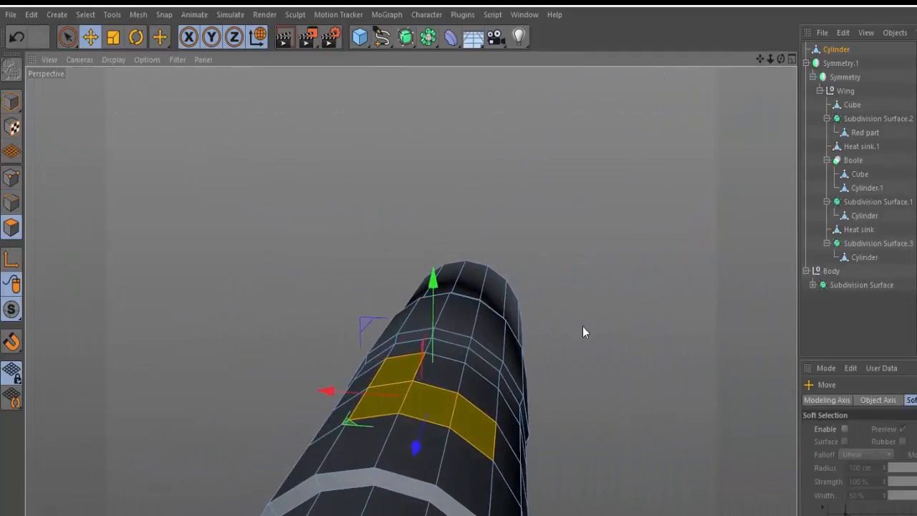
key("d")
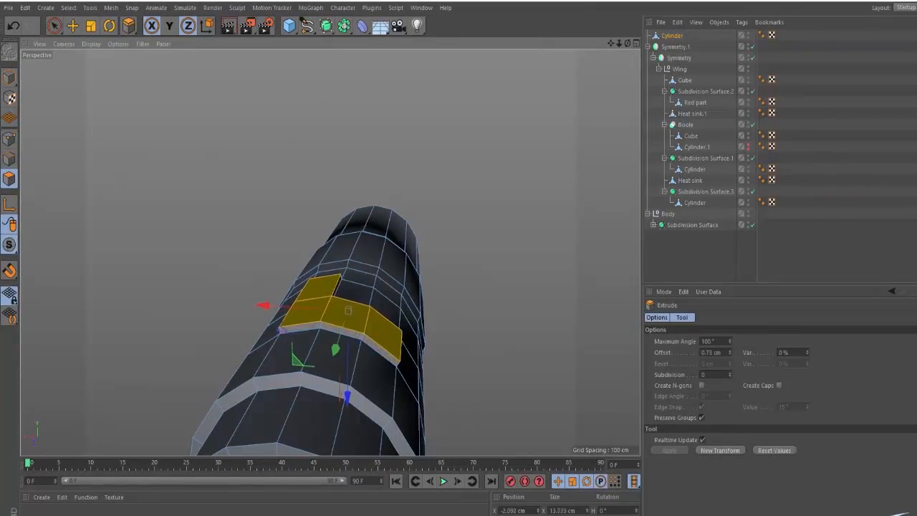
left_click_drag(347, 310, 315, 310)
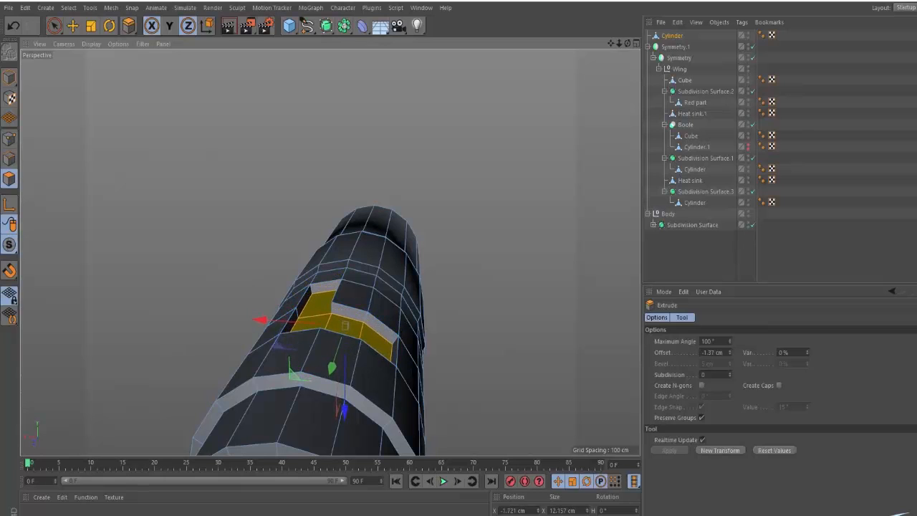
key("e")
- Cut two edge loops around the body section between the raised middle band and the rear stub
left_click_drag(532, 272, 421, 287, "alt")
key("k")
key("l")
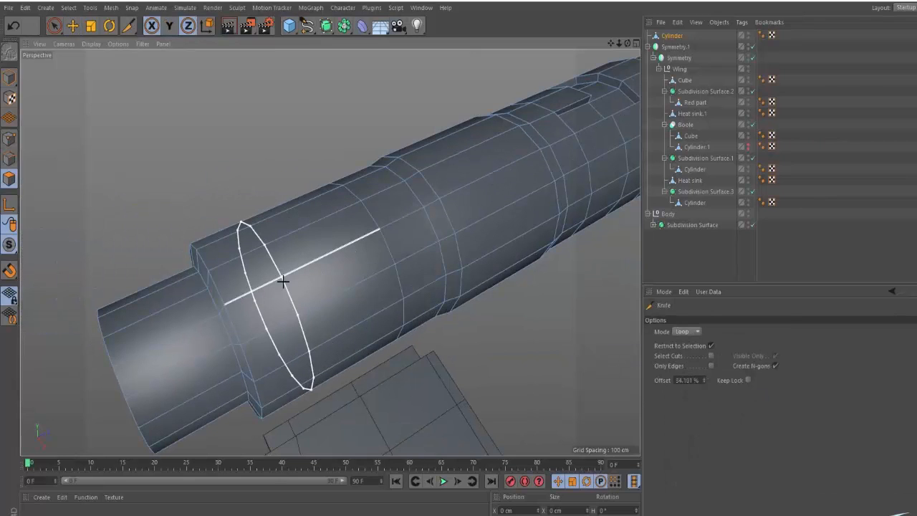
- Select the patch of polygons around the rear section between the middle band and the rear stub and extrude it
left_click_drag(265, 286, 325, 250, "alt")
key("e")
left_click(325, 250)
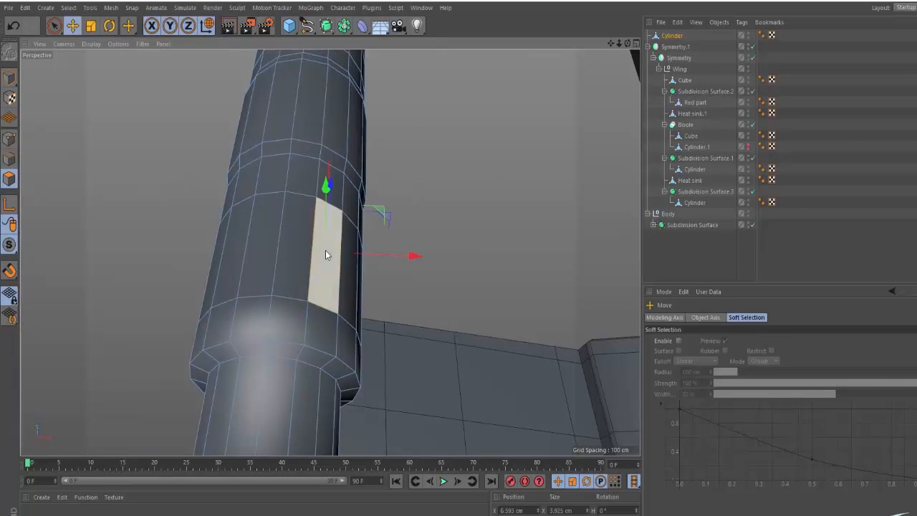
left_click(295, 250, "shift")
left_click_drag(217, 251, 397, 233, "alt")
key("d")
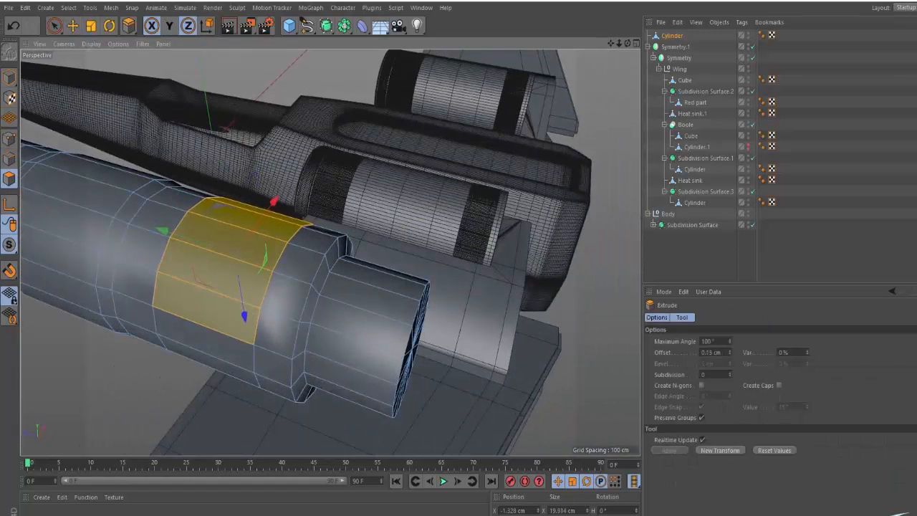
key("e")
left_click_drag(610, 252, 489, 184, "alt")
right_click(320, 229)
left_click(326, 248)
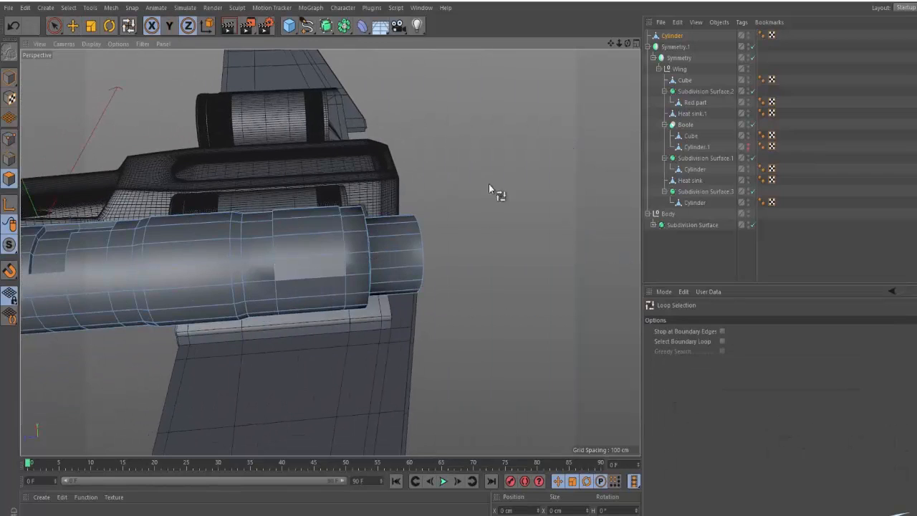
- Check the X-wing reference picture, then inset the polygons of the gun body's front end cap to about 6.87 cm across
key("e")
left_click_drag(175, 257, 450, 256, "alt")
key("alt+Tab")
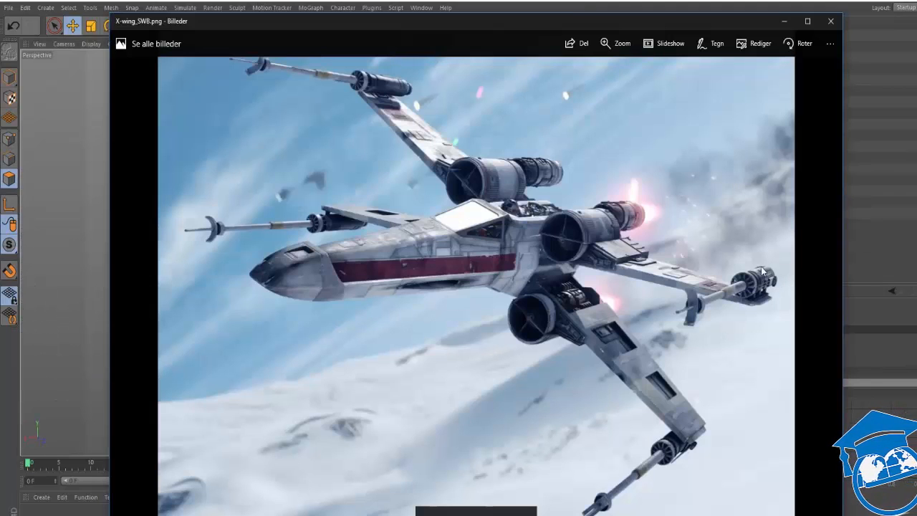
key("alt+Tab")
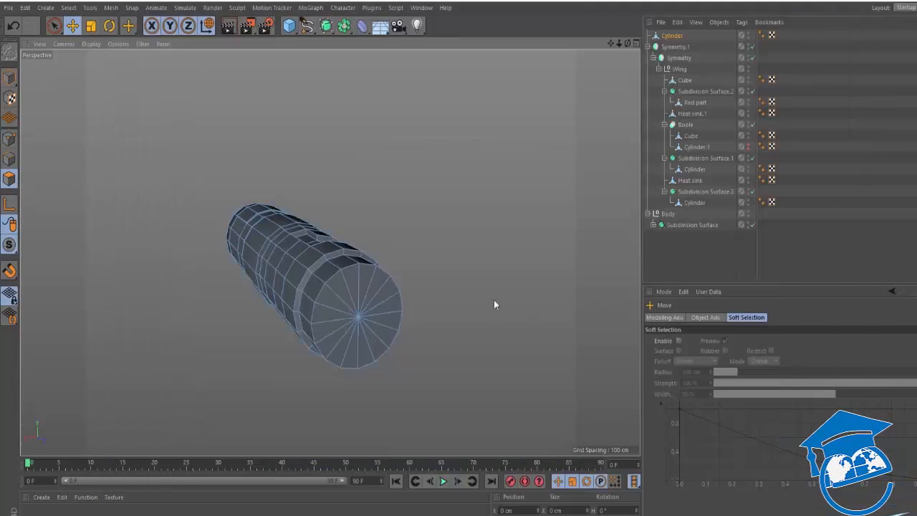
left_click(384, 269)
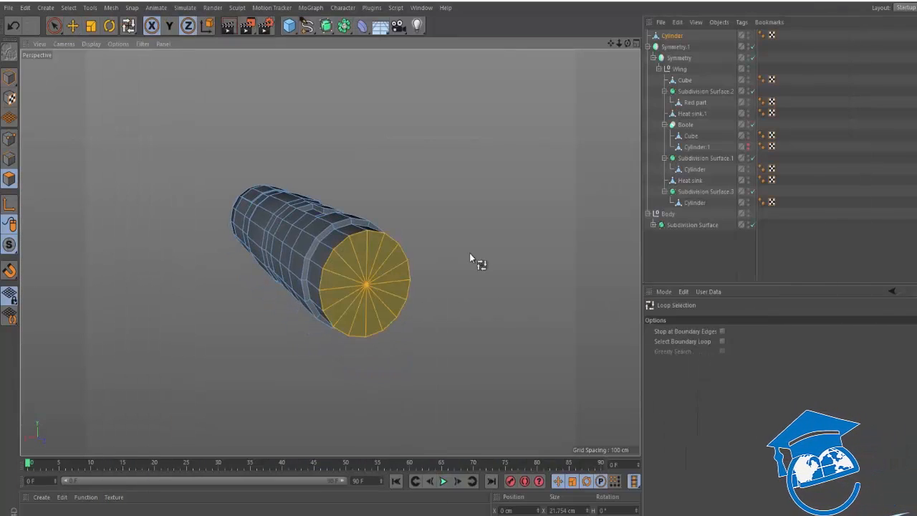
key("i")
left_click_drag(483, 247, 409, 293)
middle_click_drag(409, 293, 286, 233, "alt")
- Extrude the inset cap forward into a long barrel and extend it to the flared muzzle on the top-view blueprint
key("e")
left_click_drag(347, 239, 781, 351, "ctrl")
scroll(205, 201, "down", 6)
middle_click(297, 170)
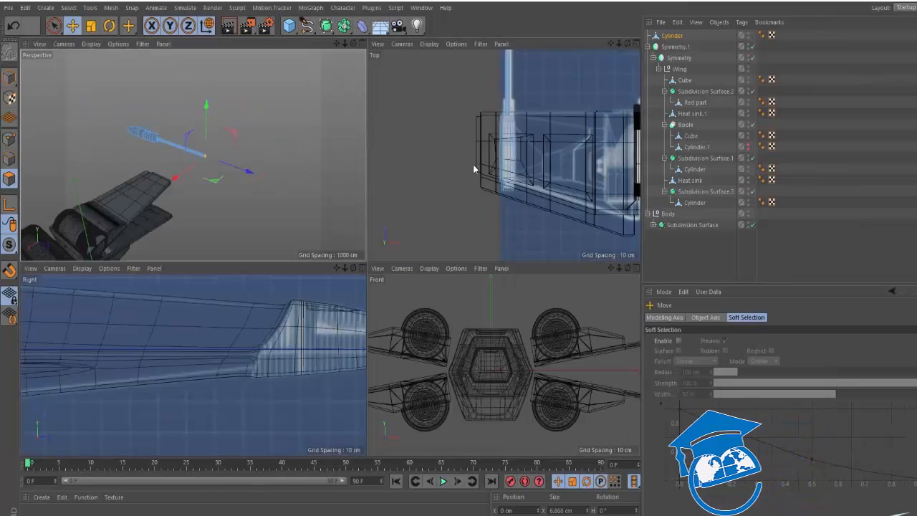
middle_click(473, 164)
right_click_drag(387, 147, 354, 161, "alt")
middle_click_drag(358, 143, 377, 318, "alt")
right_click_drag(350, 178, 376, 126, "alt")
middle_click_drag(376, 131, 401, 260, "alt")
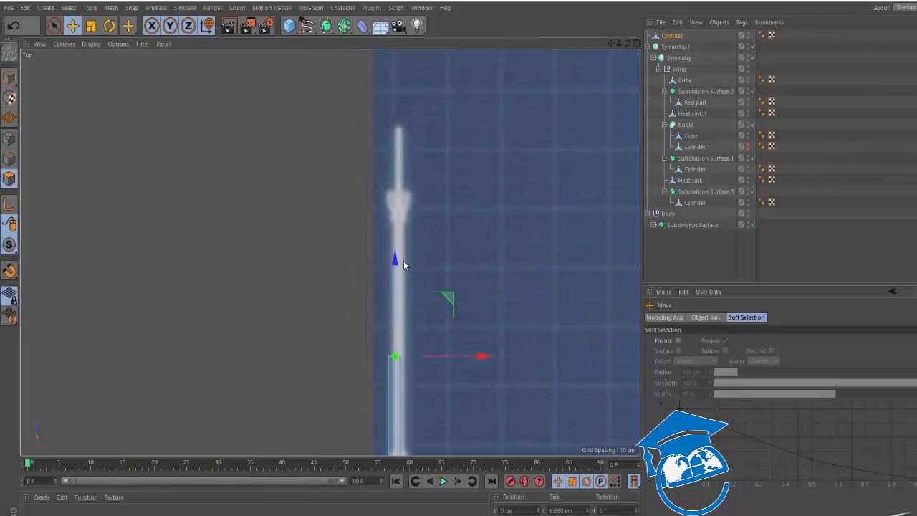
left_click_drag(396, 260, 412, 116)
right_click_drag(391, 183, 370, 244, "alt")
middle_click_drag(370, 245, 364, 212, "alt")
right_click_drag(365, 211, 411, 266, "alt")
middle_click_drag(411, 266, 372, 342, "alt")
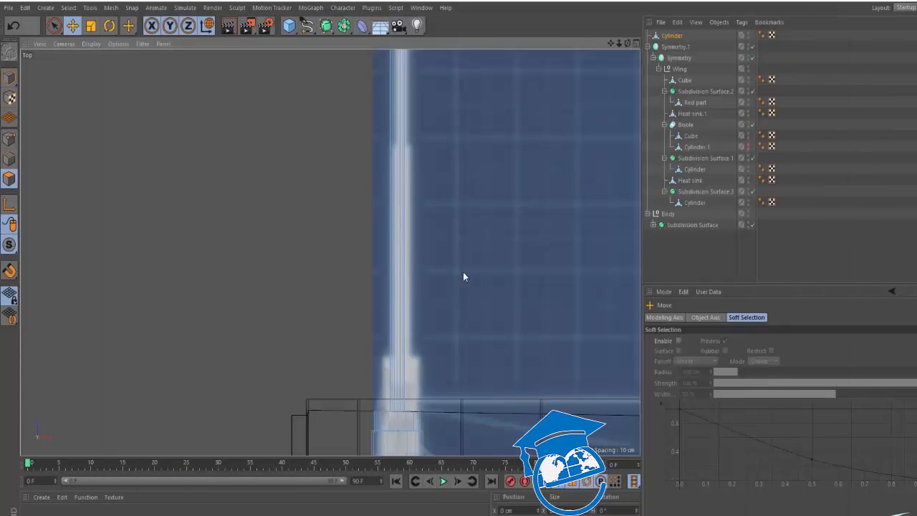
- Cut an edge loop around the barrel a short distance in front of the gun body
middle_click(344, 222)
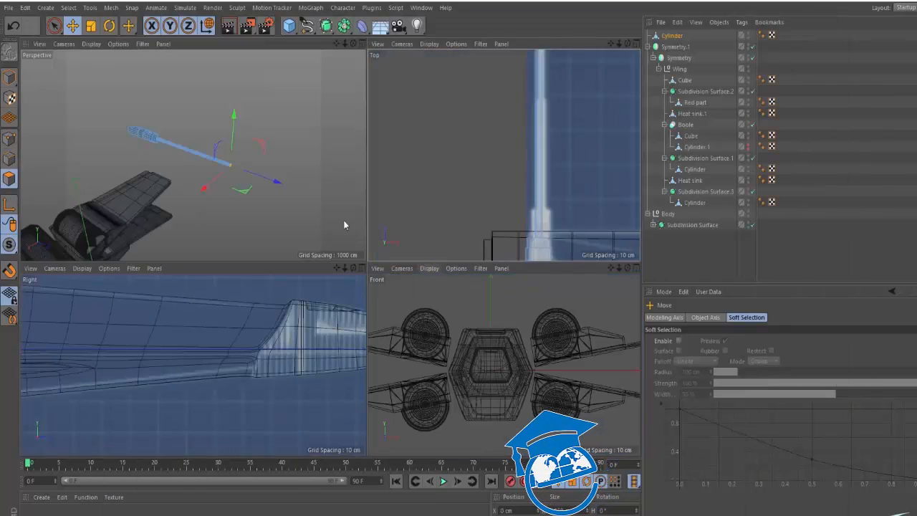
middle_click(344, 244)
right_click_drag(344, 250, 315, 206, "alt")
left_click_drag(315, 207, 417, 186, "alt")
right_click_drag(418, 186, 480, 182, "alt")
key("k")
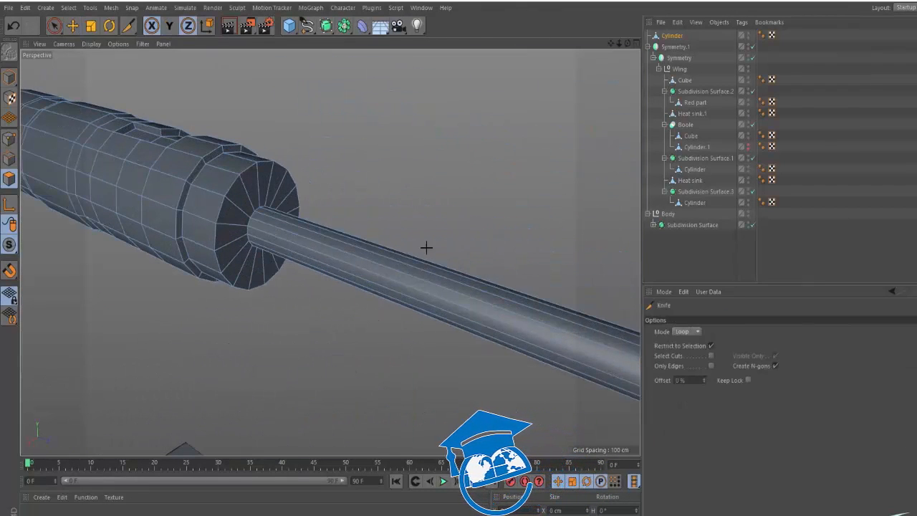
left_click(385, 264)
left_click_drag(383, 263, 405, 246, "alt")
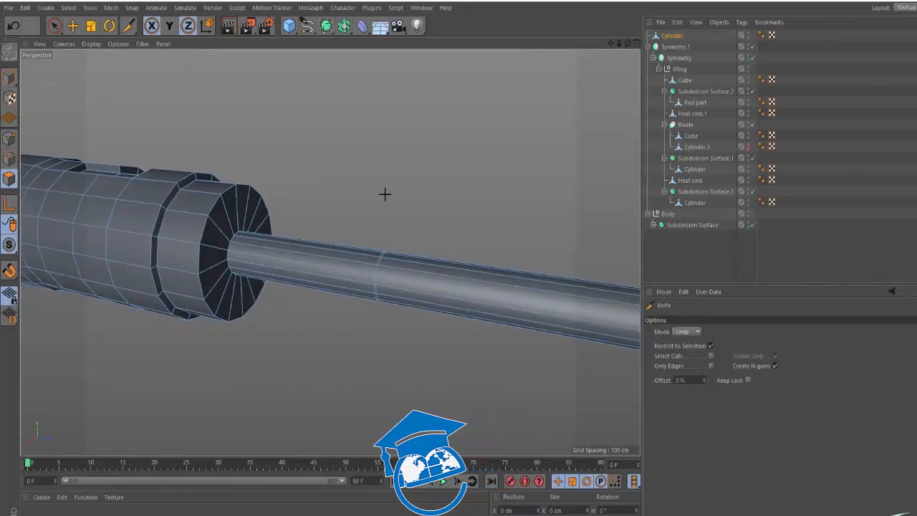
- Select the polygon band where the barrel meets the gun body and scale it up into a thicker collar
key("u")
key("l")
left_click(341, 264)
left_click(338, 267)
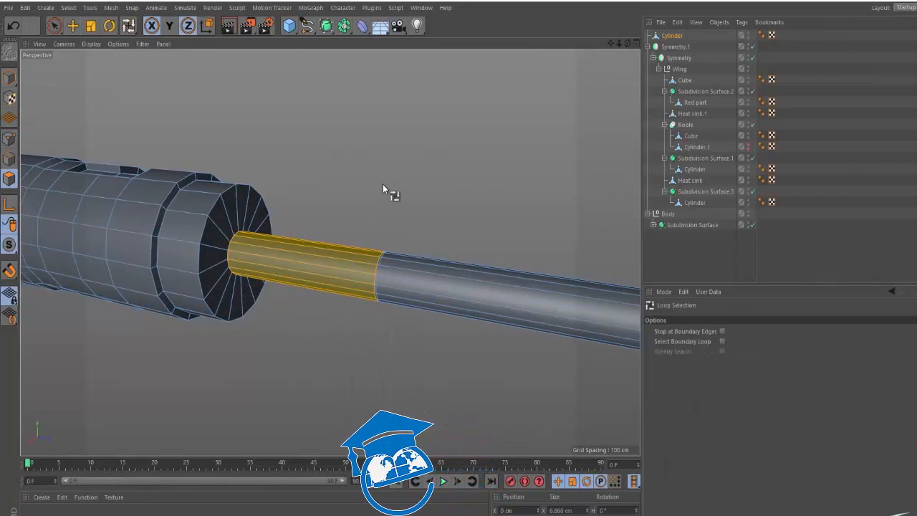
key("t")
left_click_drag(332, 233, 456, 211, "alt")
key("e")
left_click(434, 203)
- Cut an edge loop around the barrel close to its tip and compare the muzzle with the X-wing reference picture
scroll(296, 243, "down", 3)
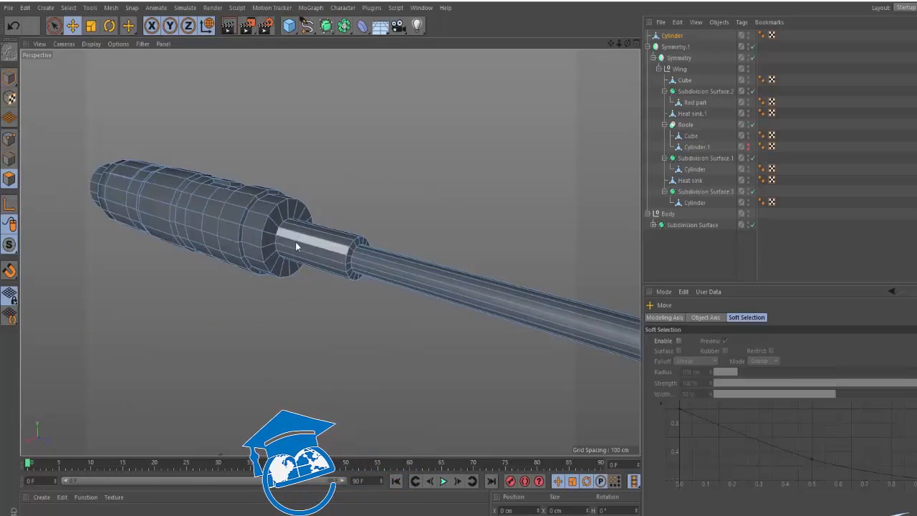
left_click_drag(295, 243, 344, 258, "alt")
scroll(416, 276, "down", 4)
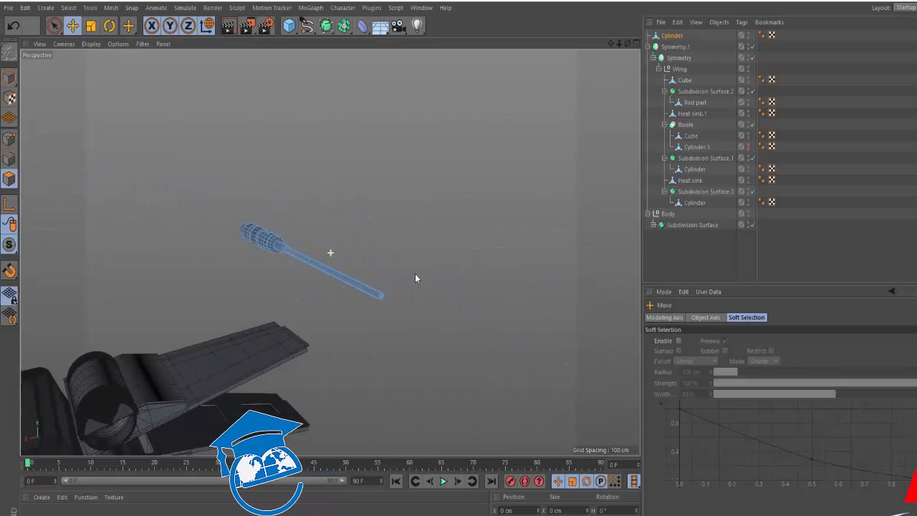
scroll(357, 284, "up", 6)
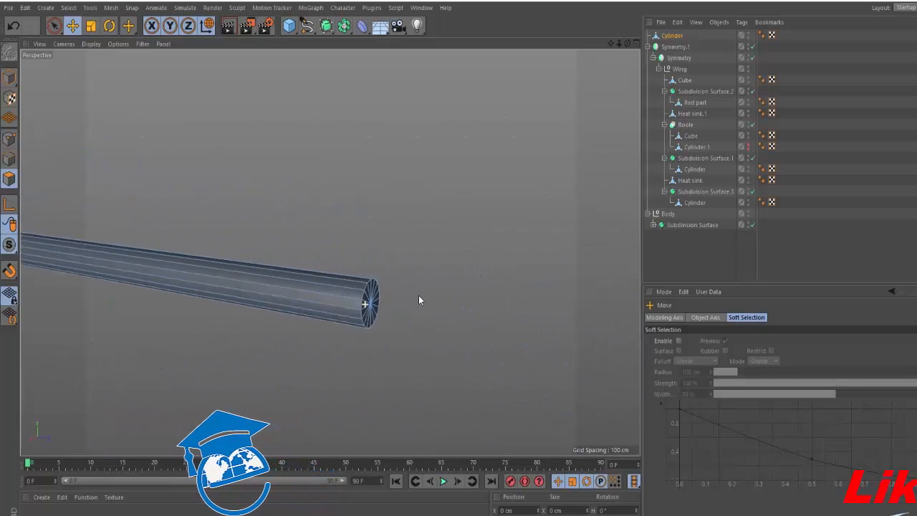
key("k")
key("l")
left_click(361, 287)
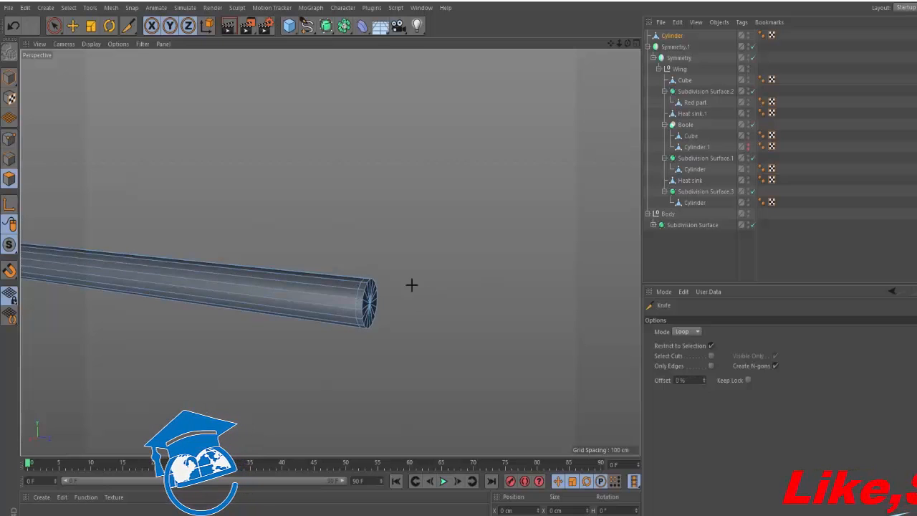
key("e")
left_click_drag(396, 287, 314, 301, "alt")
key("alt+Tab")
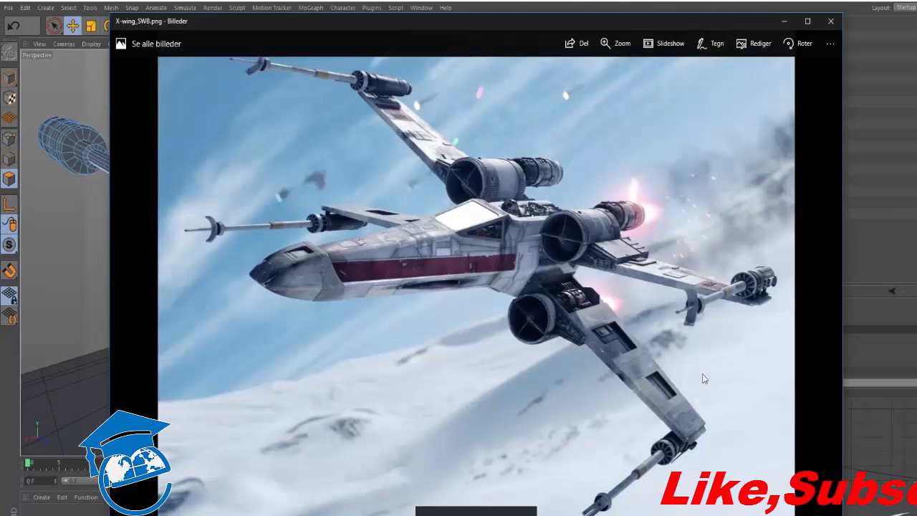
key("alt+Tab")
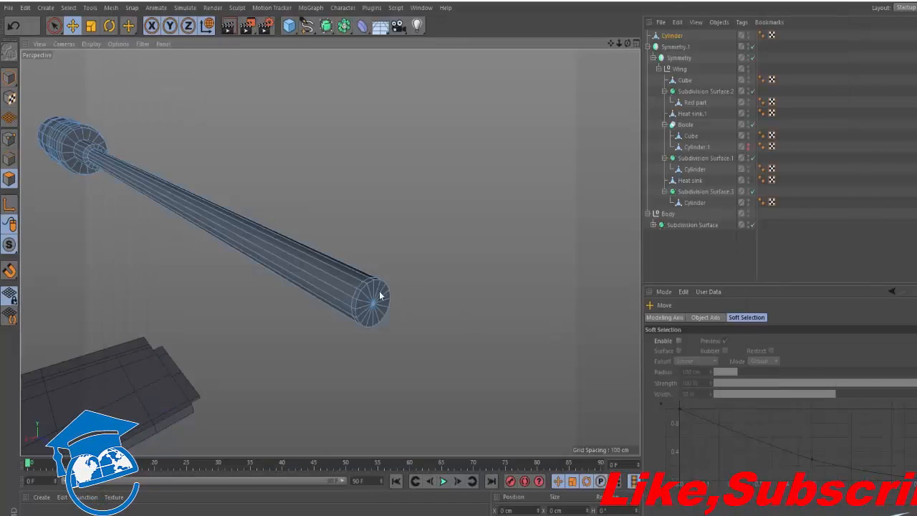
scroll(390, 272, "up", 8)
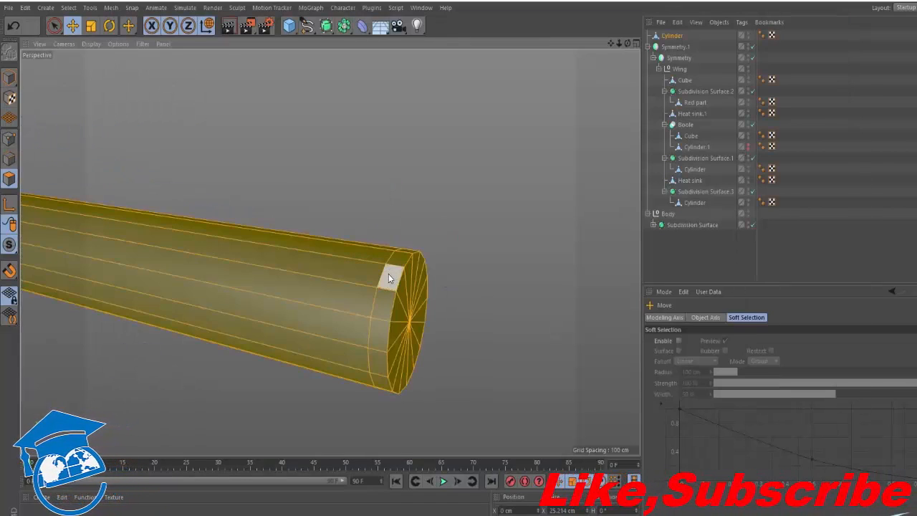
key("u")
key("l")
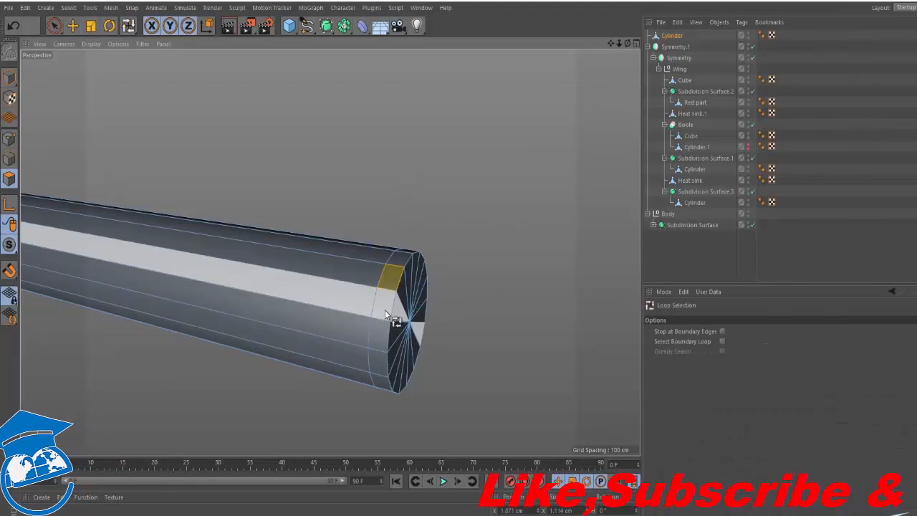
left_click(387, 305)
key("t")
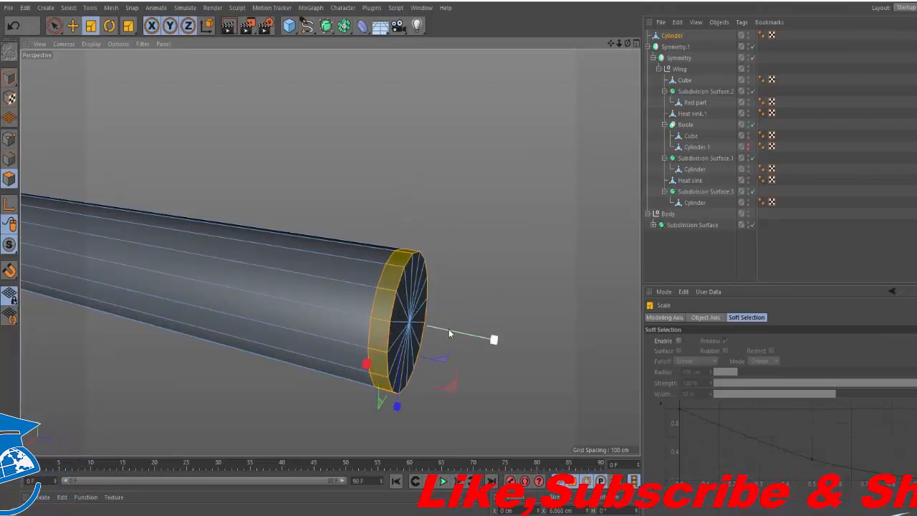
- Move the edge loop behind the barrel tip backward along the barrel to widen the end band
key("e")
left_click(473, 267)
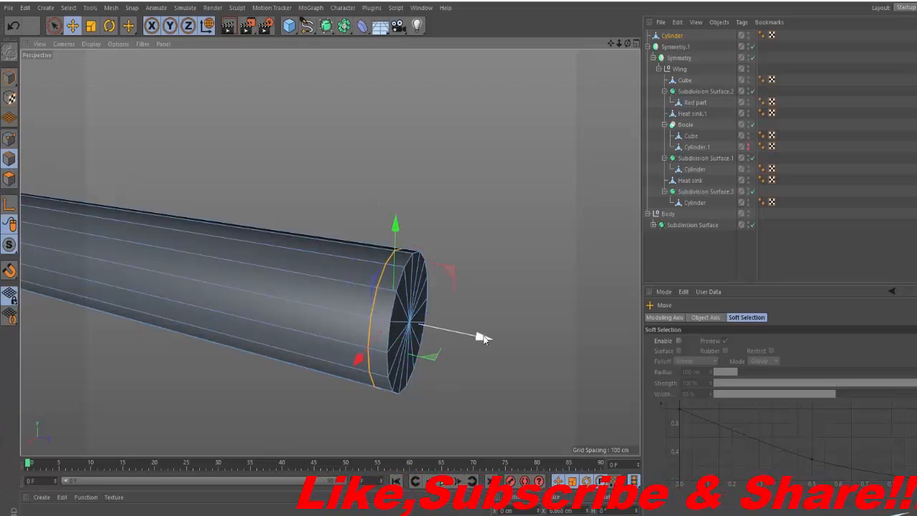
- Select the polygon band at the barrel tip and extrude it outward by about 1.29 cm to form a flange
key("u")
key("l")
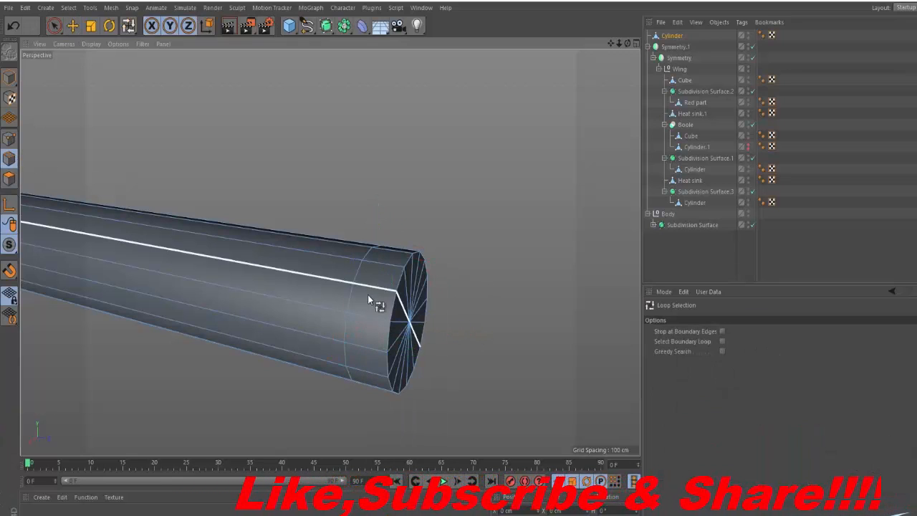
left_click(377, 307)
left_click_drag(377, 307, 338, 311, "alt")
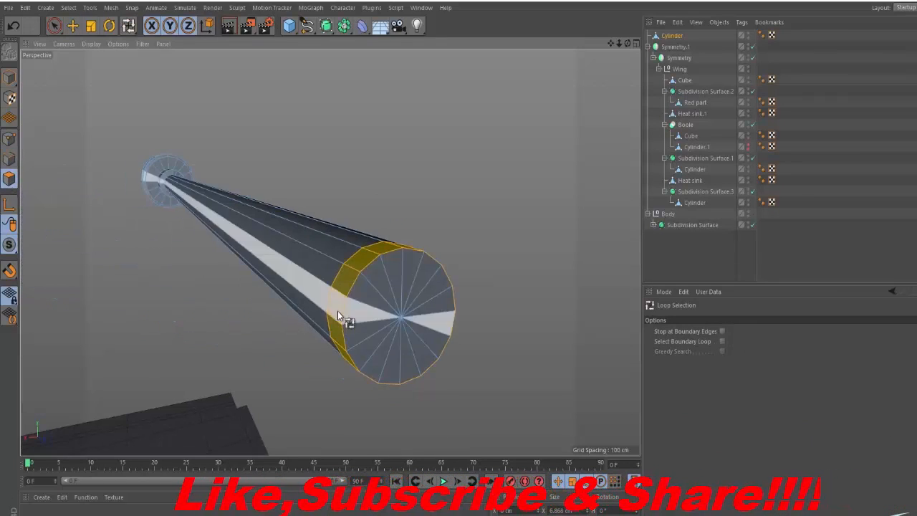
key("t")
key("y")
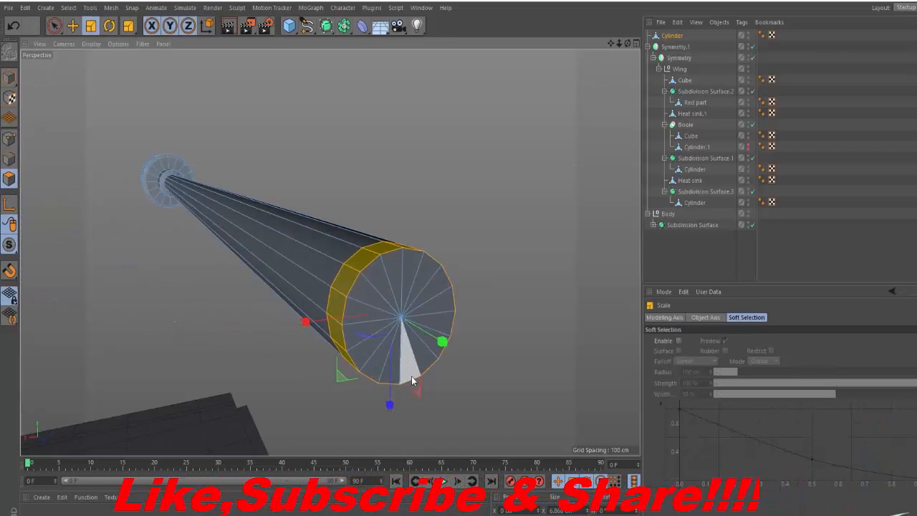
key("d")
left_click_drag(401, 315, 428, 315)
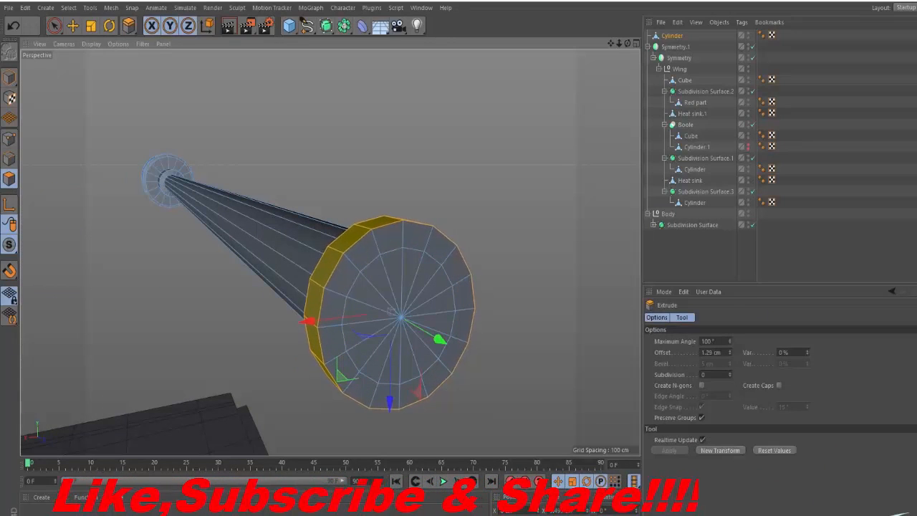
key("e")
left_click(495, 290)
- Compare the barrel's flanged tip with the gun muzzles in the X-wing reference picture
left_click_drag(363, 283, 389, 298, "alt")
right_click_drag(389, 298, 363, 289, "alt")
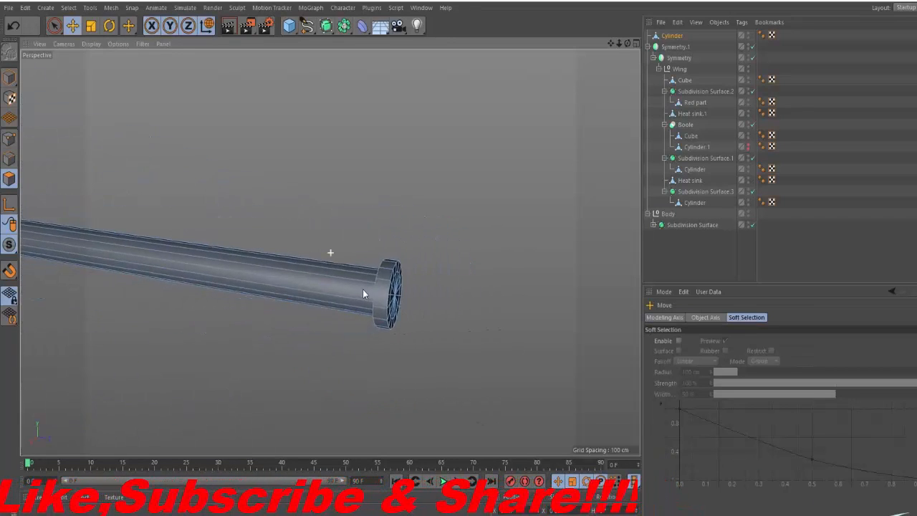
left_click_drag(362, 289, 435, 287, "alt")
key("alt+Tab")
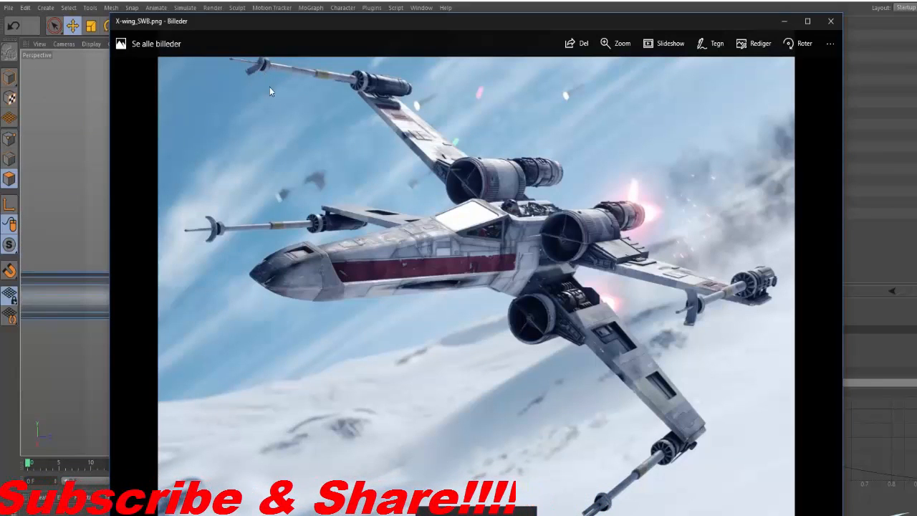
key("alt+Tab")
left_click_drag(367, 293, 297, 294, "alt")
right_click_drag(387, 296, 407, 290, "alt")
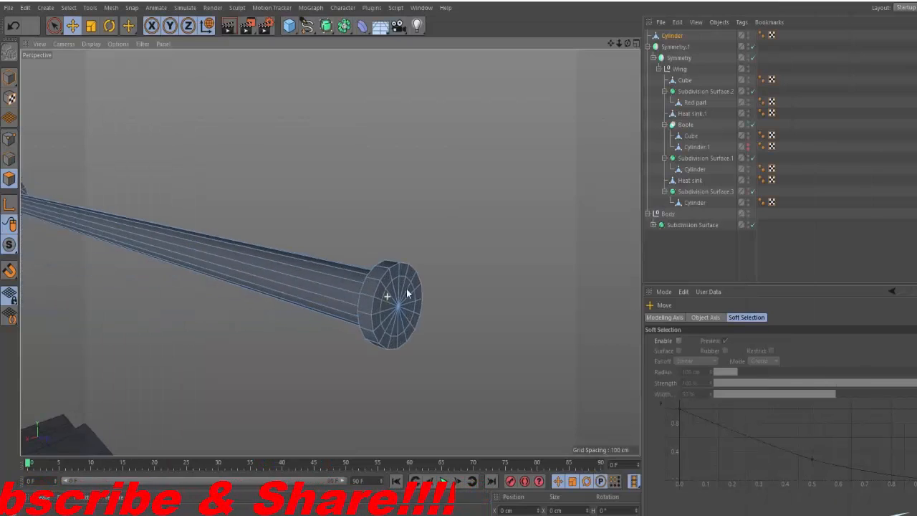
key("alt+Tab")
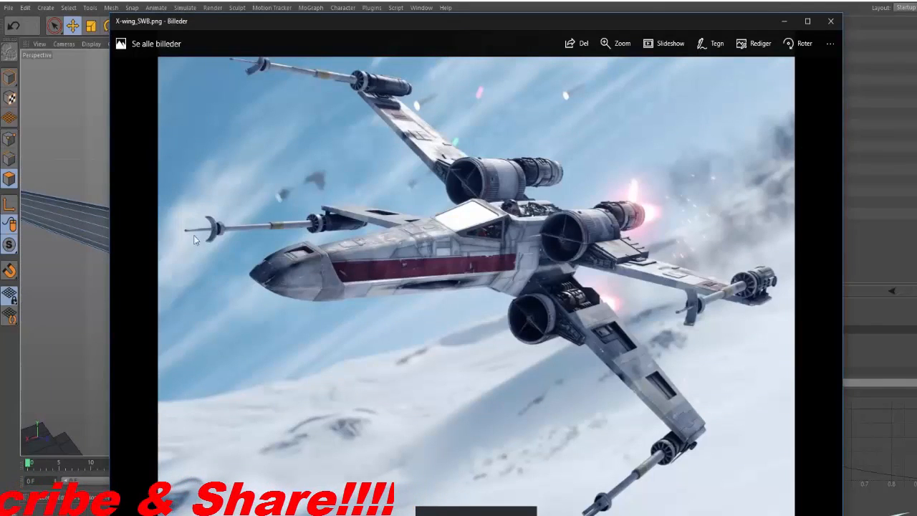
key("alt+Tab")
- Select the inner polygons of the flange's end face and inset them to about 1.95 cm across
left_click_drag(400, 278, 366, 268, "alt")
key("u")
key("l")
left_click(409, 309)
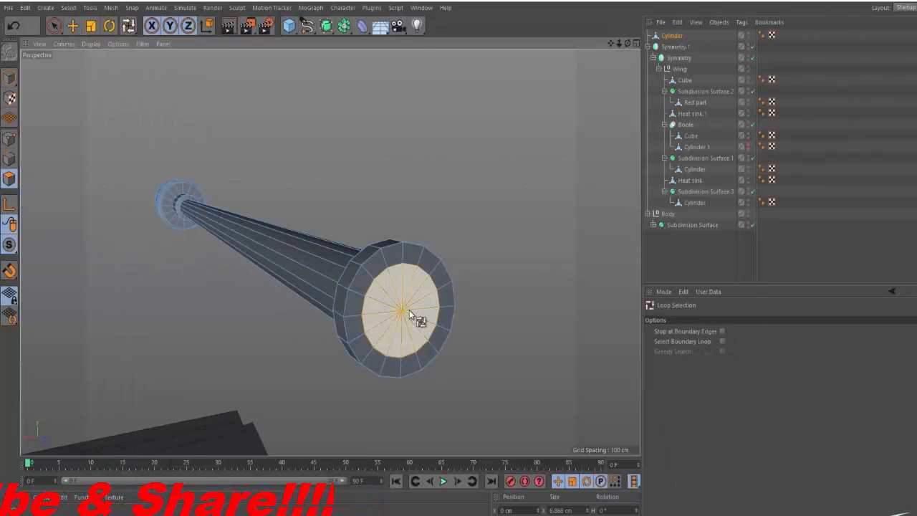
key("i")
left_click_drag(409, 310, 372, 309)
key("e")
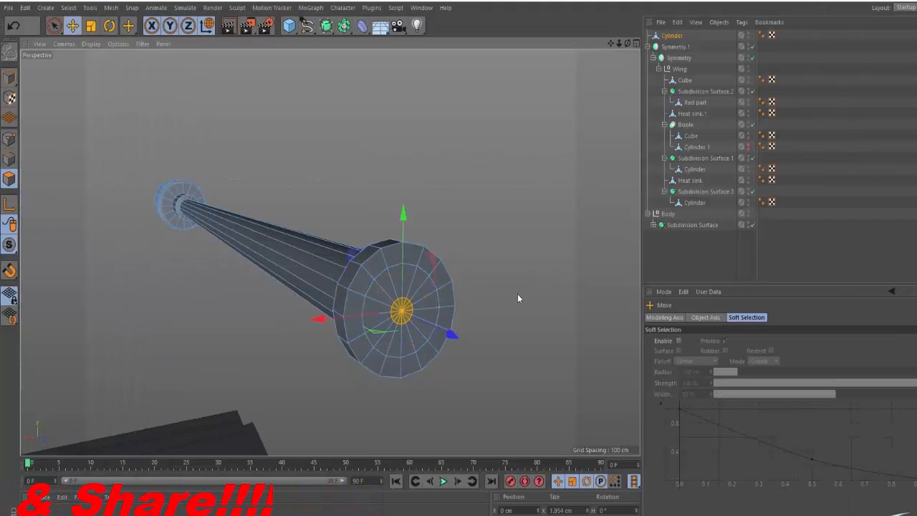
- Extrude the small inset circle forward from the flange into a thin muzzle rod and lengthen it
left_click_drag(518, 295, 521, 331, "alt")
scroll(367, 282, "down", 3)
middle_click_drag(368, 282, 245, 261, "alt")
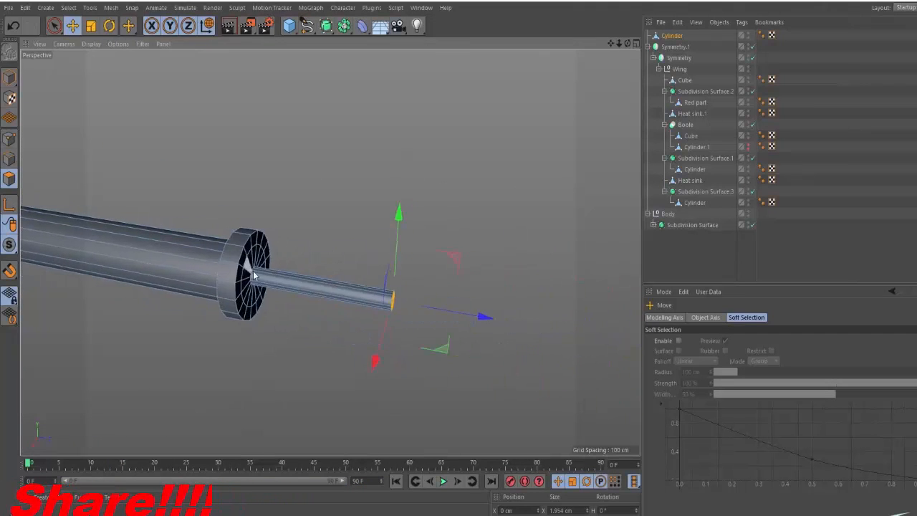
left_click_drag(244, 261, 220, 268, "alt")
left_click_drag(439, 379, 475, 391)
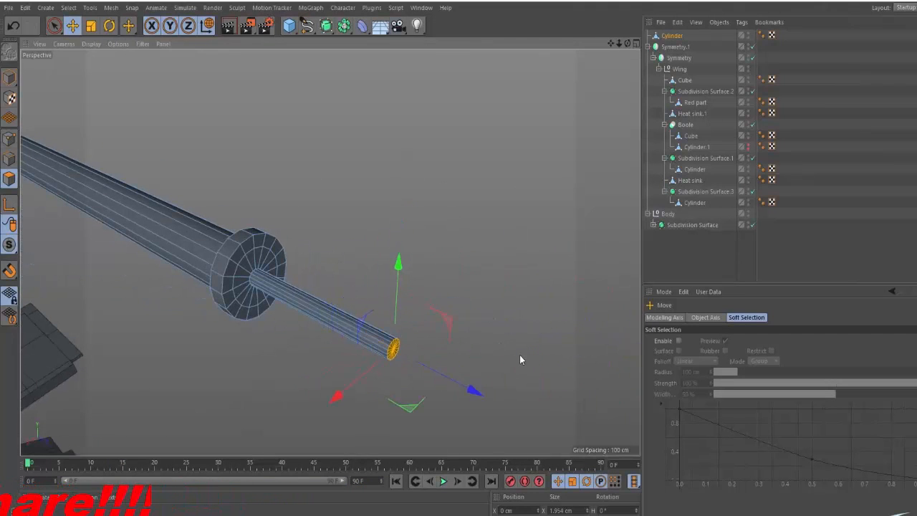
- Scale the muzzle rod's end face to about 0.91 cm across and extrude it forward about 4 cm as a thinner tip
key("t")
left_click_drag(519, 347, 480, 355)
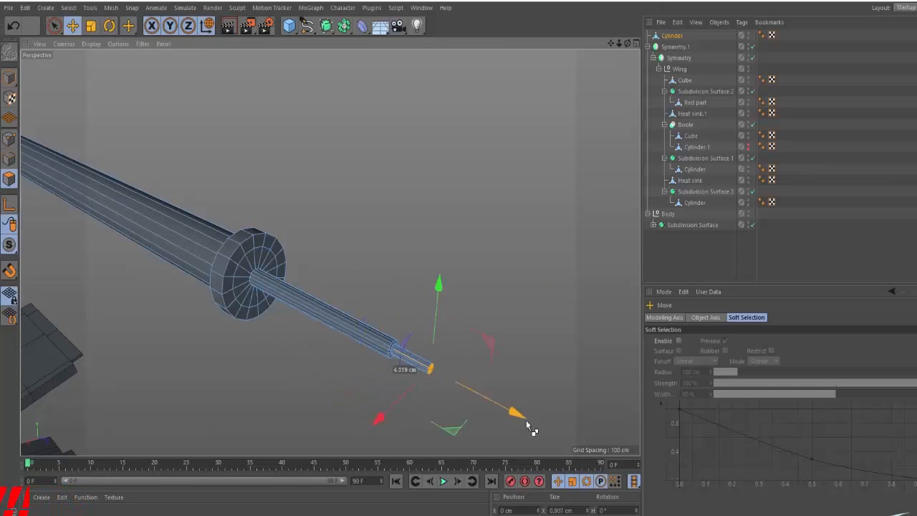
scroll(423, 356, "down", 5)
left_click_drag(423, 356, 342, 313, "alt")
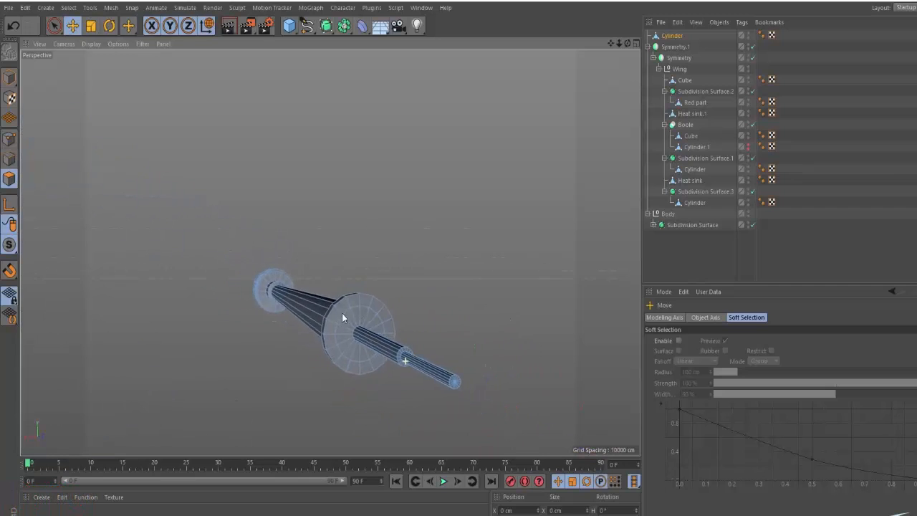
- Smooth the gun by making its cylinder a child of a new Subdivision Surface
scroll(342, 313, "up", 6)
left_click_drag(438, 361, 371, 301, "alt")
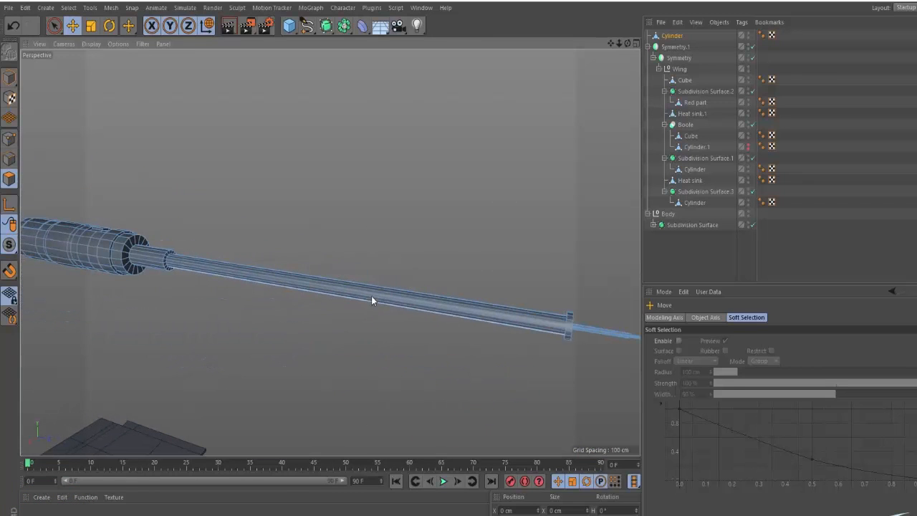
left_click(325, 27, "alt")
left_click(439, 172)
right_click_drag(436, 278, 337, 283, "alt")
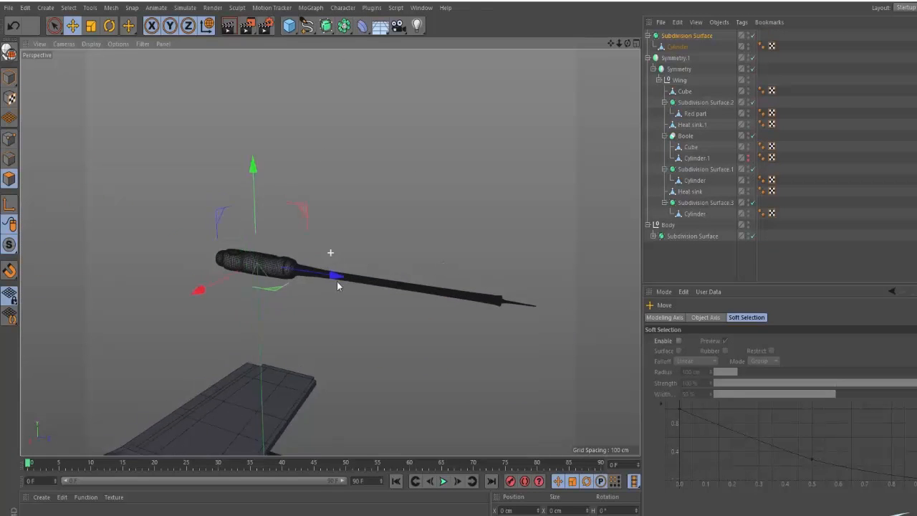
middle_click_drag(337, 282, 367, 305, "alt")
right_click_drag(304, 294, 412, 273, "alt")
- Add Knife loop cuts to the cylinder close to the body's front rim and the barrel joint to sharpen those edges
left_click(680, 47)
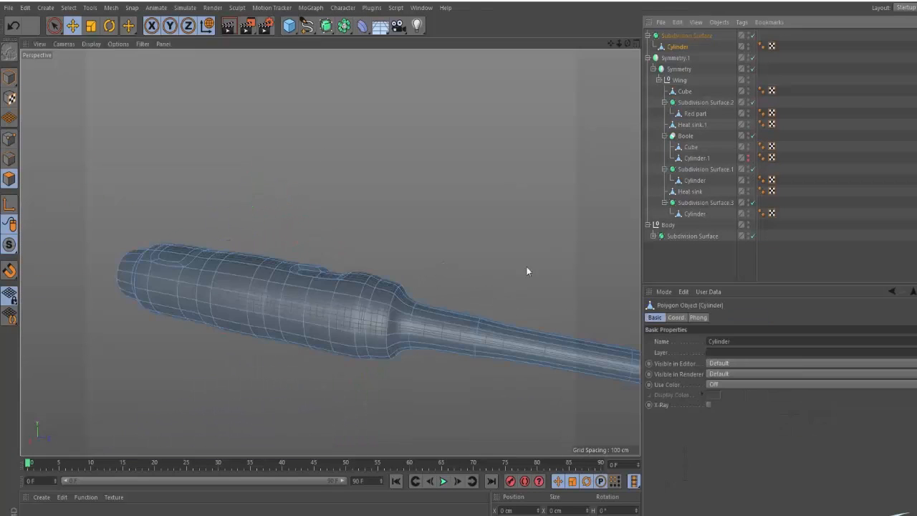
key("q")
left_click_drag(504, 281, 417, 319, "alt")
right_click_drag(373, 337, 425, 313, "alt")
middle_click_drag(424, 316, 411, 268, "alt")
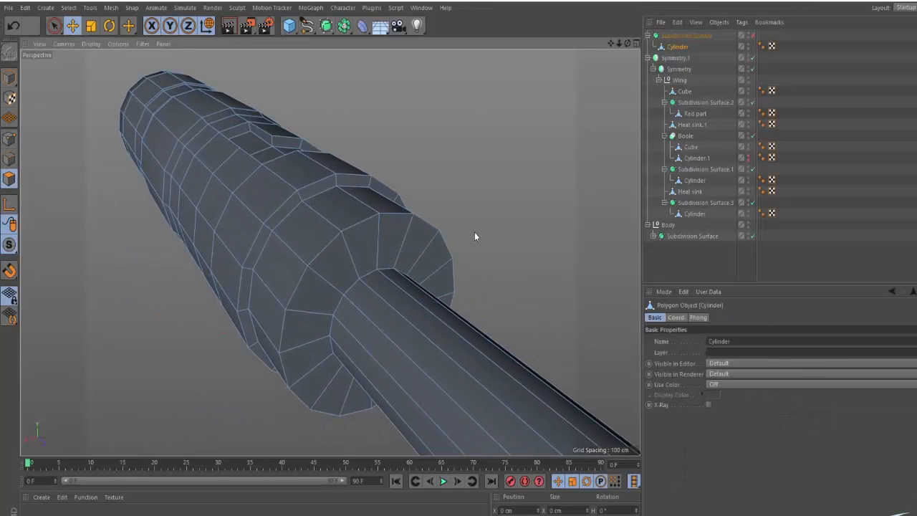
key("q")
key("q")
key("k")
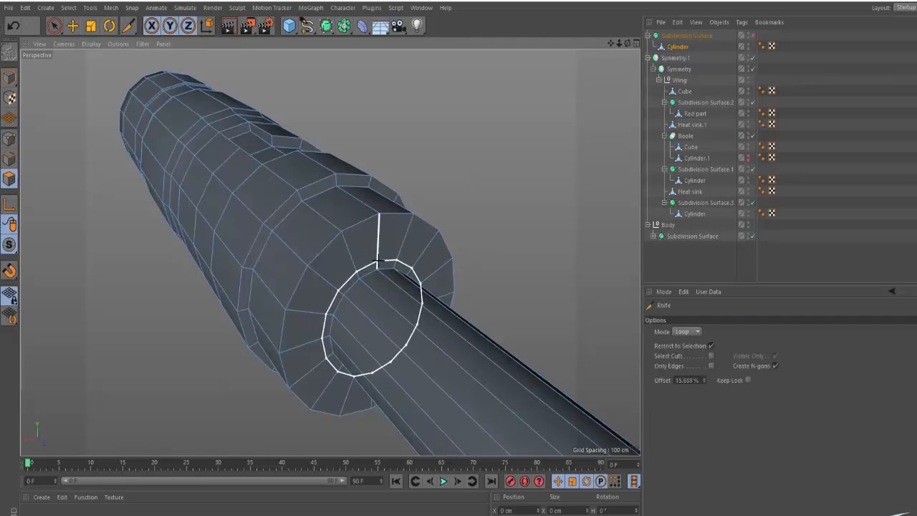
mouse_move(379, 216)
left_mouse_down("alt")
mouse_move(379, 231)
mouse_move(376, 210)
left_mouse_up("alt")
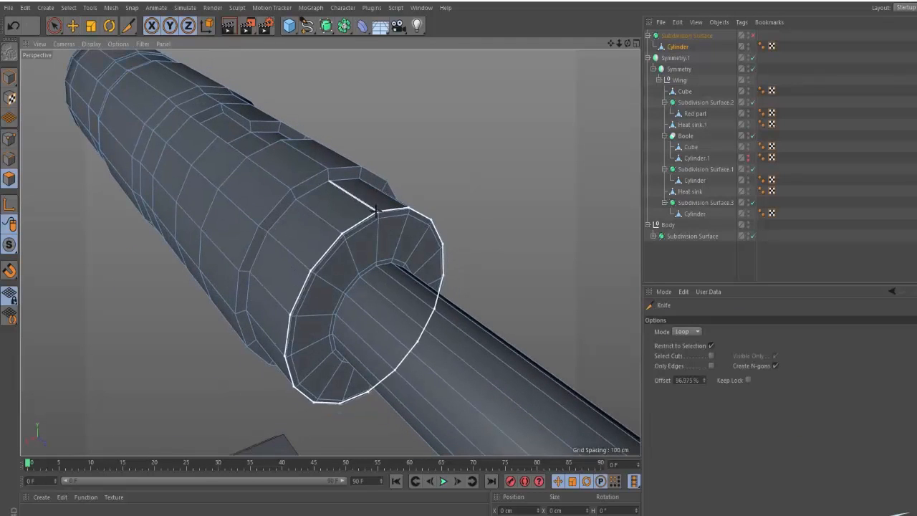
left_click(322, 164)
key("q")
- Add Knife loop cuts around the gun body beside the ends of the recessed pocket and the neighbouring ridge
left_click_drag(284, 160, 342, 189, "alt")
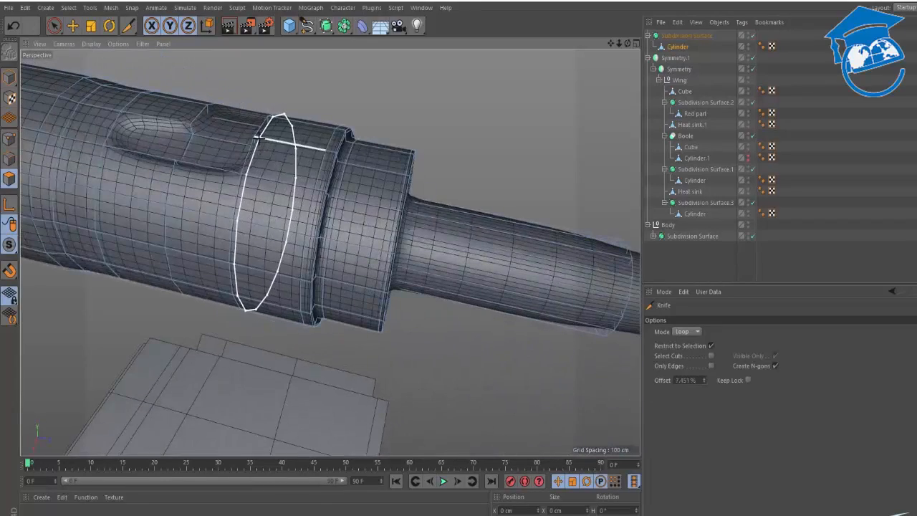
left_click_drag(257, 138, 258, 208, "alt")
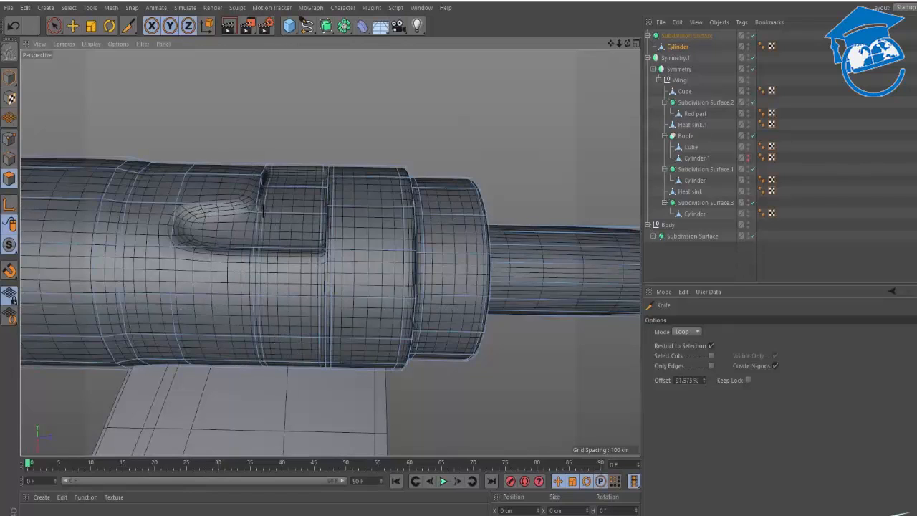
left_click(180, 202)
middle_click_drag(204, 198, 371, 220, "alt")
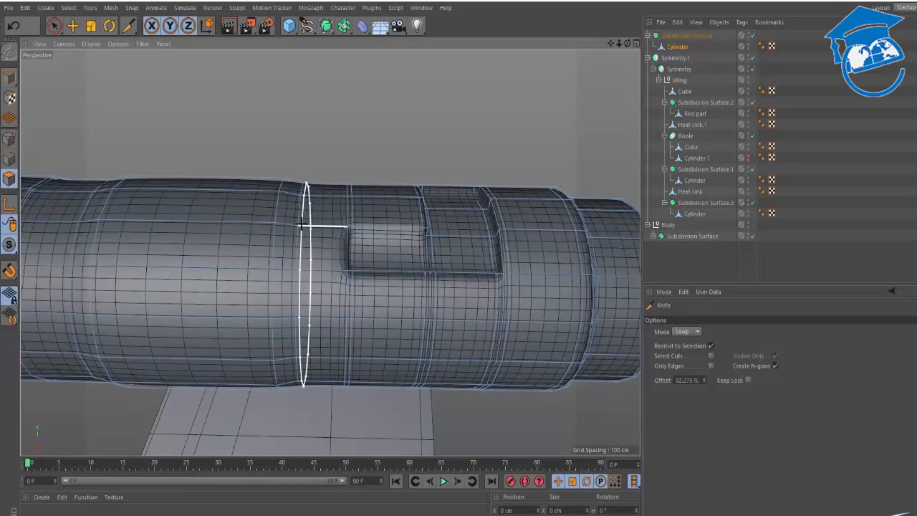
left_click(271, 222)
middle_click_drag(209, 223, 420, 233, "alt")
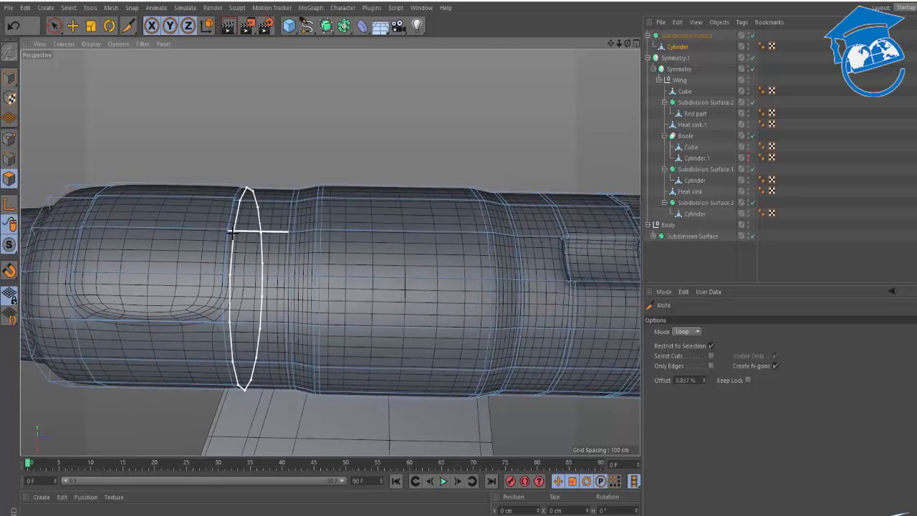
- Add loop cuts beside the raised panel's ends and the rear collar, replacing the misplaced cut
middle_click_drag(230, 232, 278, 229, "alt")
middle_click_drag(148, 231, 276, 231, "alt")
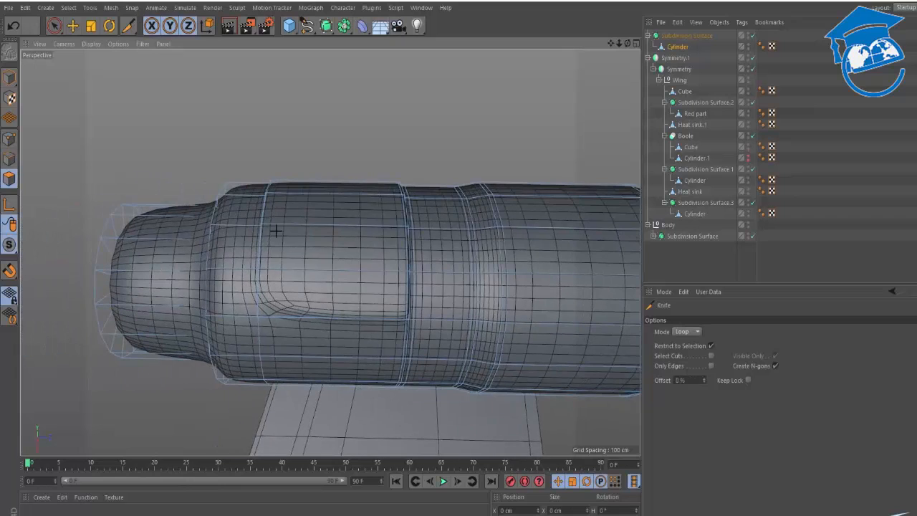
key("ctrl+z")
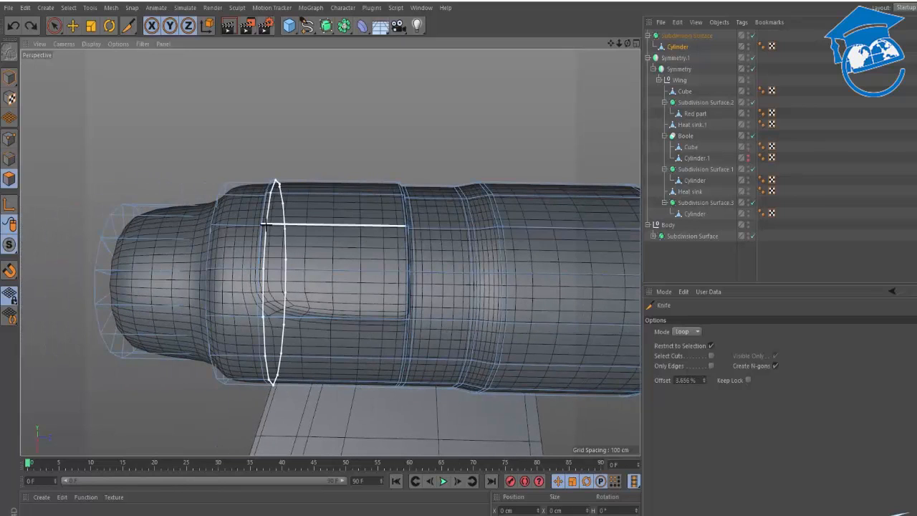
left_click(265, 225)
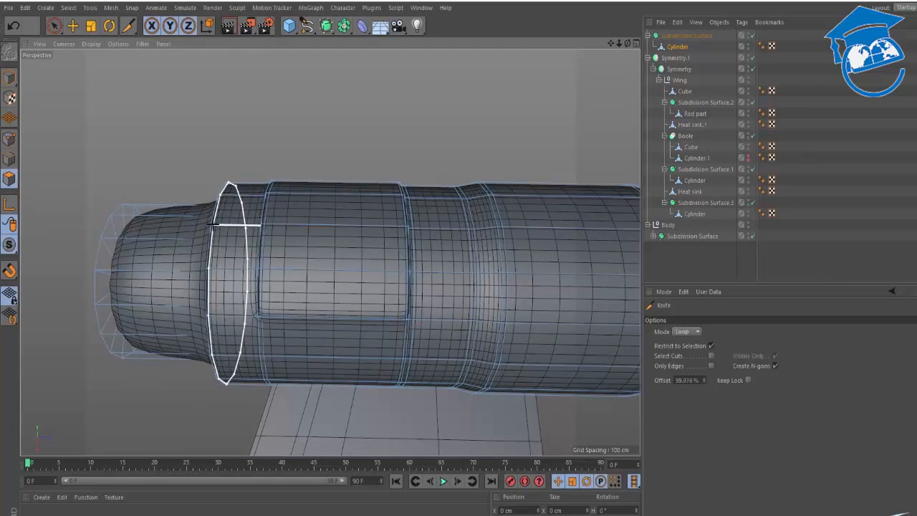
left_click(215, 225)
middle_click_drag(216, 225, 371, 219, "alt")
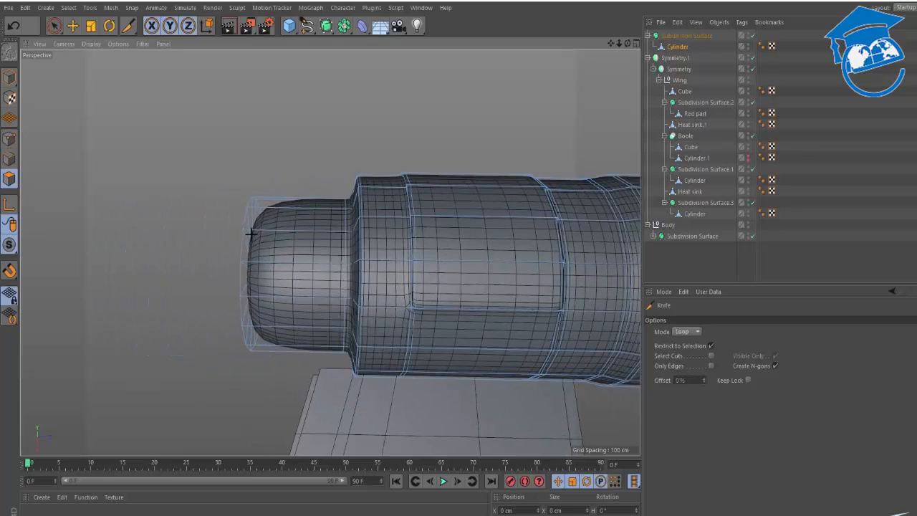
- Add loop cuts on both sides of the step between the thick barrel sleeve and the long thin barrel
left_click_drag(243, 229, 308, 219, "alt")
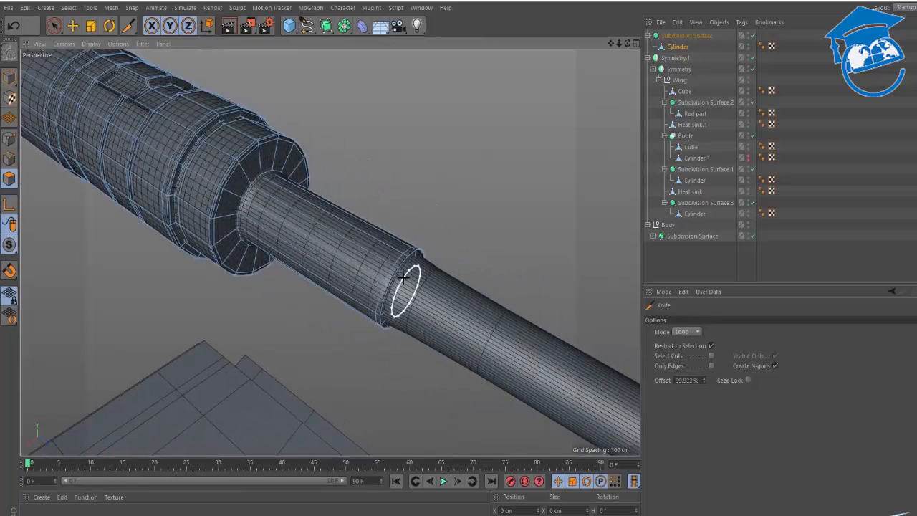
left_click_drag(383, 285, 345, 233, "alt")
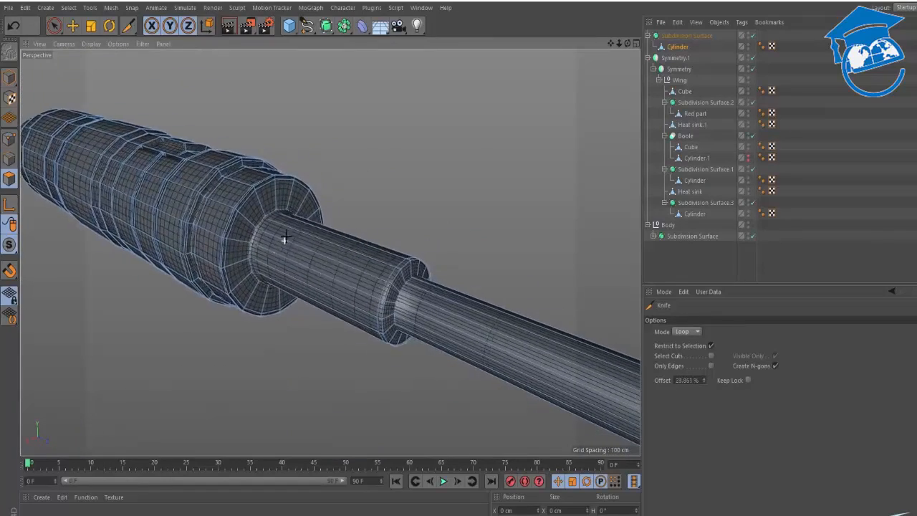
scroll(284, 238, "up", 5)
scroll(327, 251, "down", 8)
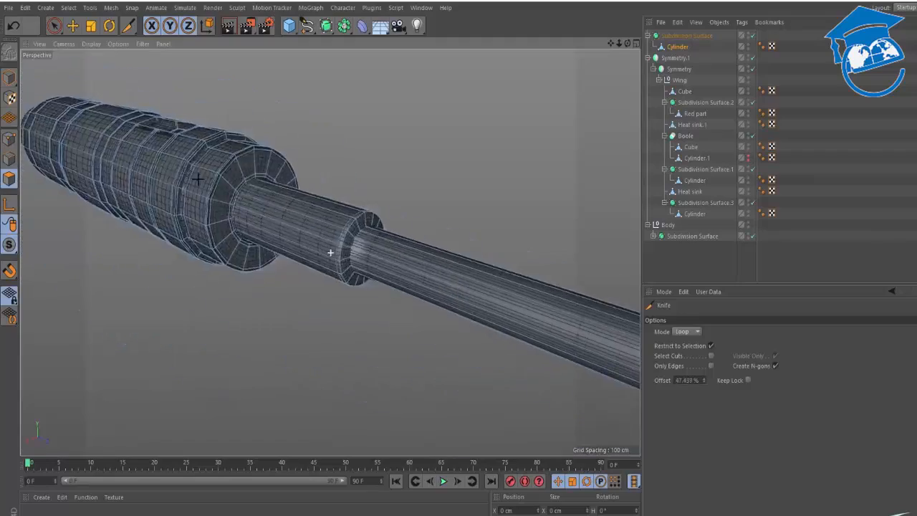
key("q")
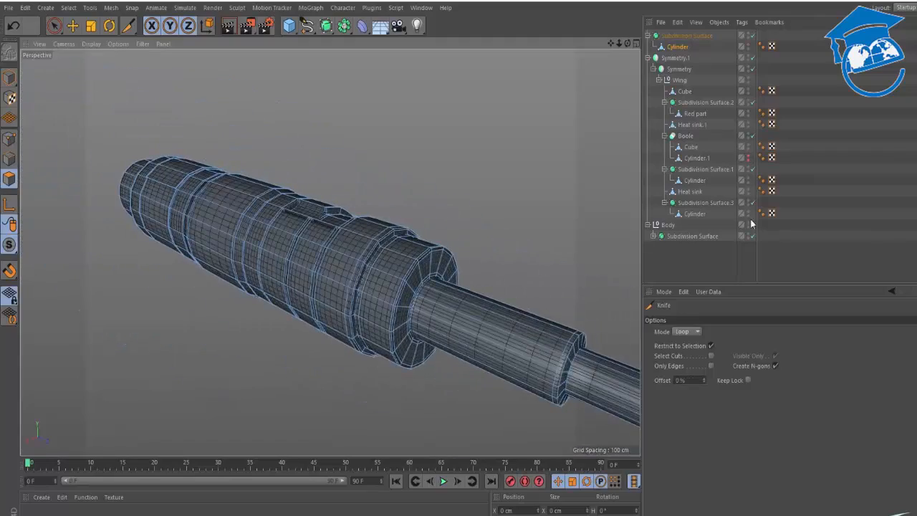
- Add a loop cut along the walls of the recessed pocket on the gun body to sharpen its edges
left_click(701, 263)
left_click_drag(364, 244, 394, 255, "alt")
scroll(352, 211, "up", 10)
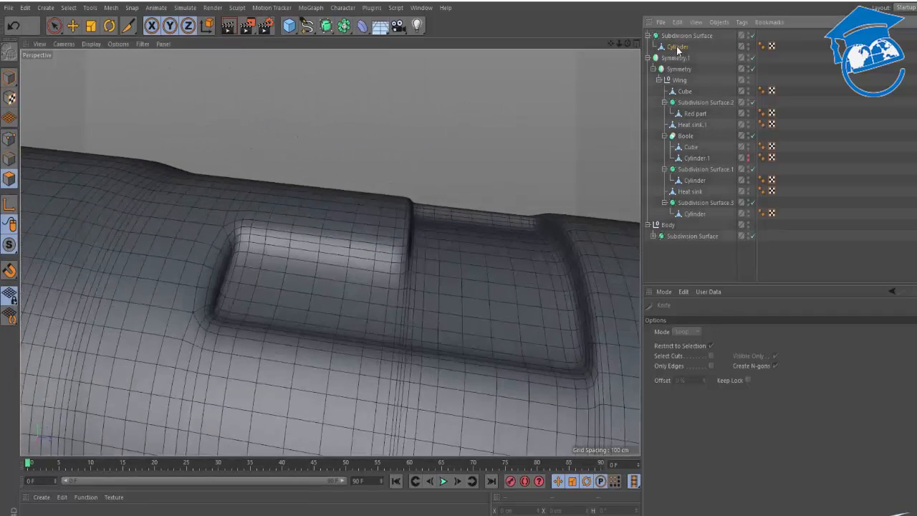
left_click(677, 46)
key("q")
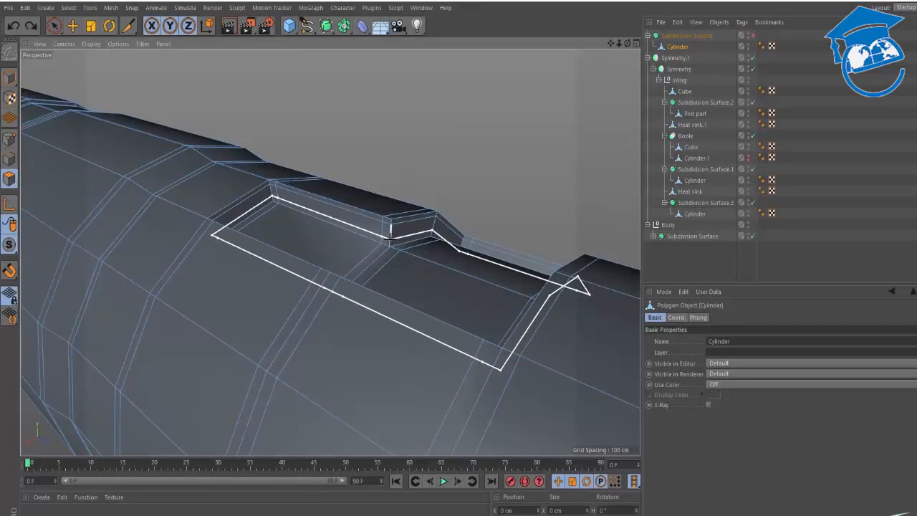
key("q")
mouse_move(375, 241)
left_mouse_down("alt")
mouse_move(281, 268)
mouse_move(288, 148)
mouse_move(353, 203)
left_mouse_up("alt")
middle_click_drag(358, 215, 457, 306, "alt")
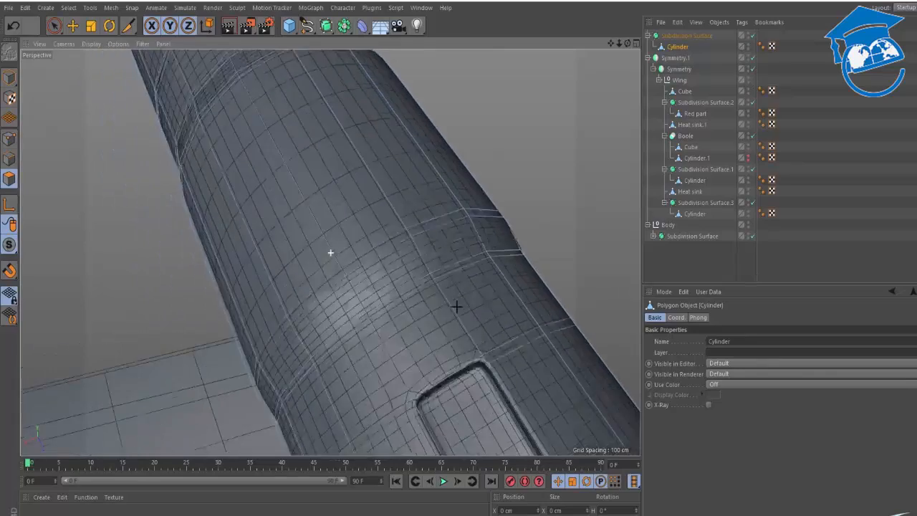
- Add loop cuts along the side walls of the raised panel near the gun's rear end
right_click_drag(456, 306, 375, 235, "alt")
left_click_drag(353, 256, 462, 148, "alt")
scroll(327, 257, "up", 6)
left_click_drag(330, 252, 469, 127, "alt")
middle_click_drag(469, 127, 454, 93, "alt")
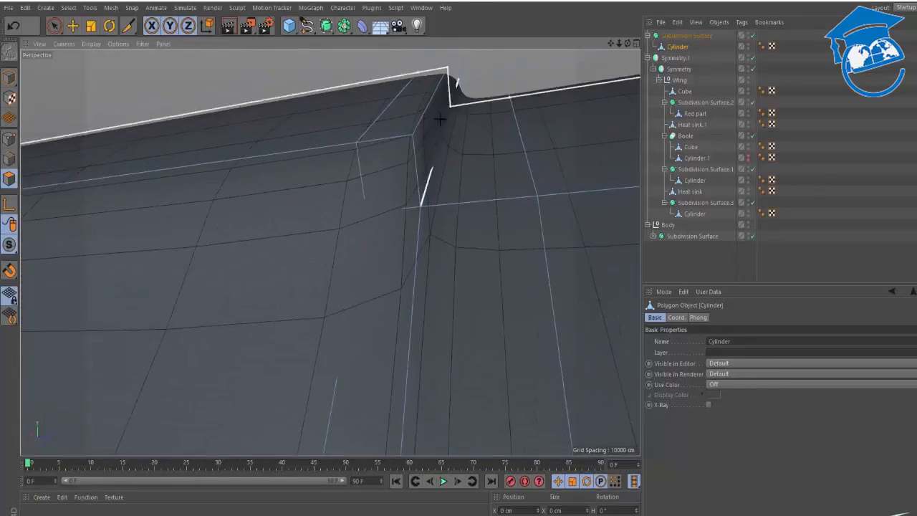
left_click(415, 144)
left_click(419, 184)
scroll(380, 205, "down", 8)
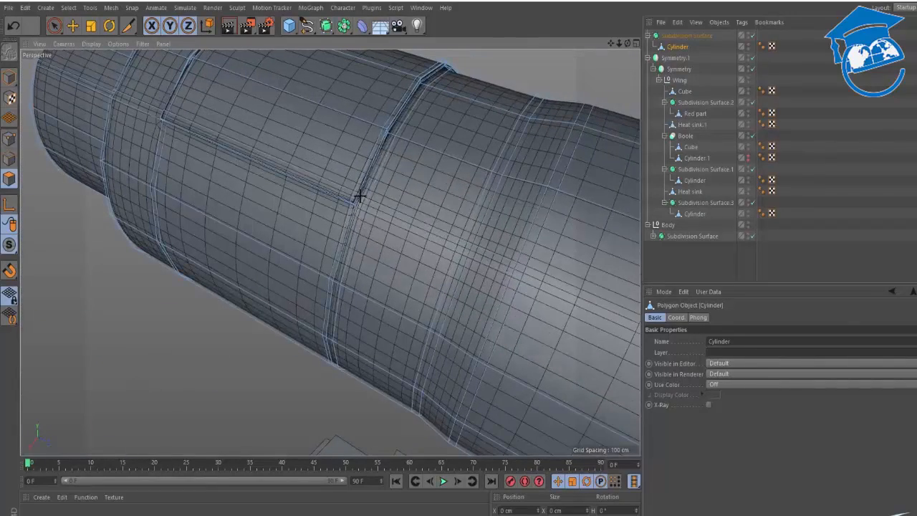
- Examine the smoothed gun from its rear cap along the barrel to the flange and muzzle rod
left_click(698, 255)
scroll(553, 272, "down", 6)
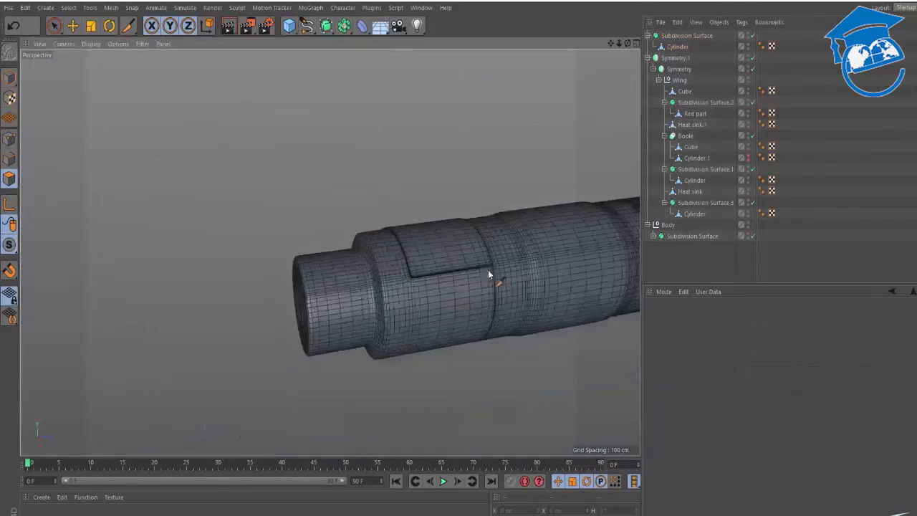
left_click_drag(487, 270, 541, 238, "alt")
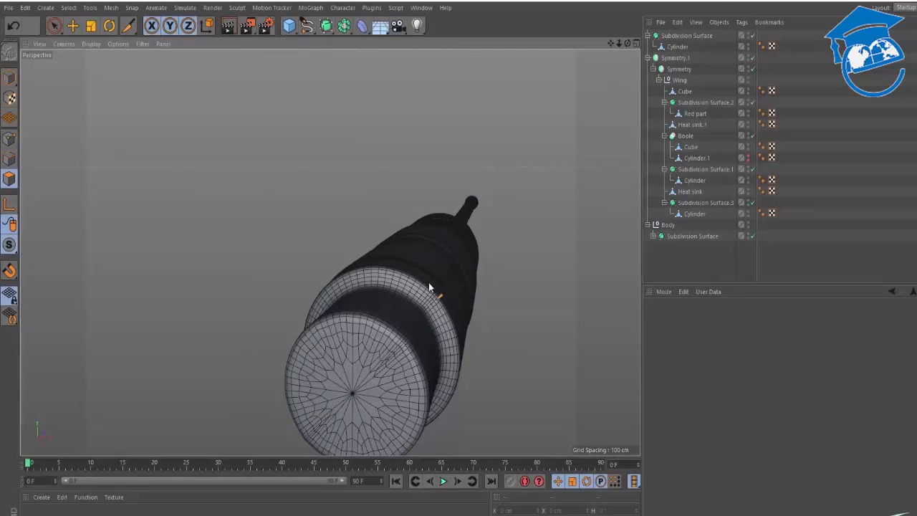
left_click(449, 290)
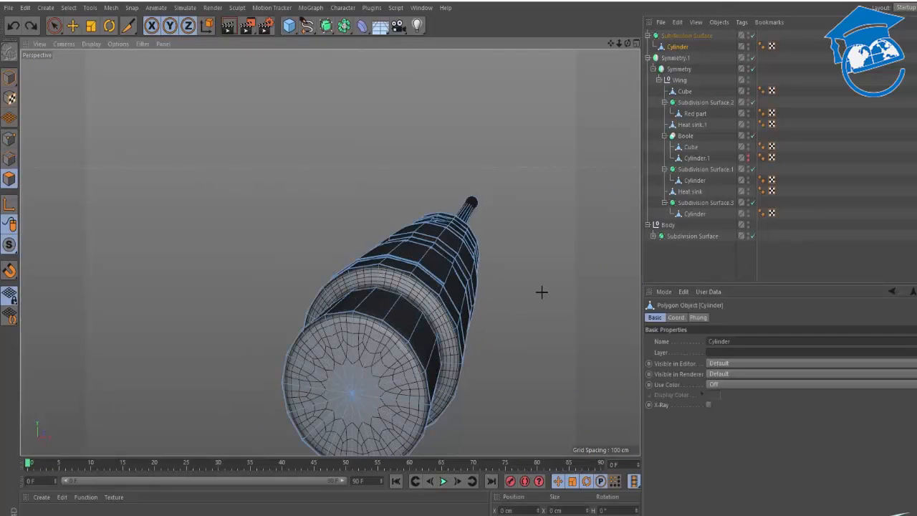
left_click(659, 266)
left_click_drag(429, 301, 197, 300, "alt")
scroll(358, 297, "down", 4)
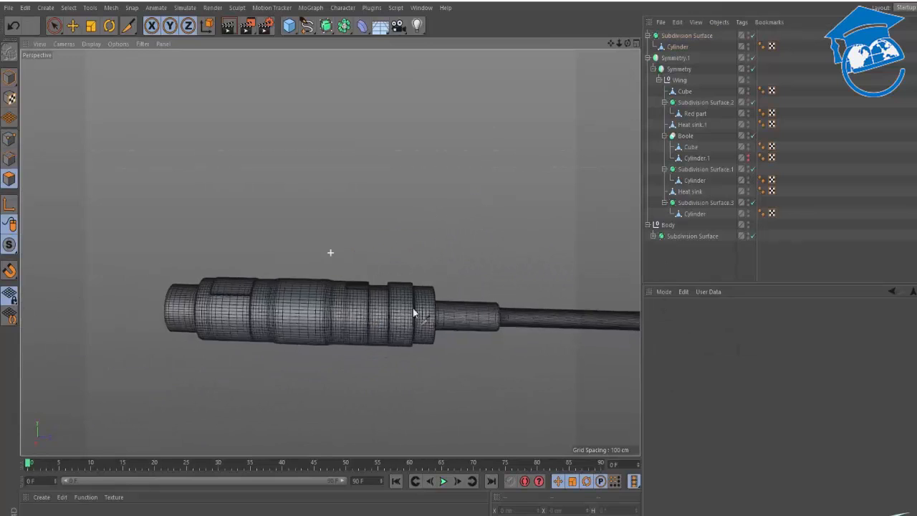
middle_click_drag(416, 310, 74, 285, "alt")
middle_click_drag(362, 287, 33, 255, "alt")
scroll(338, 267, "up", 2)
scroll(357, 262, "up", 5)
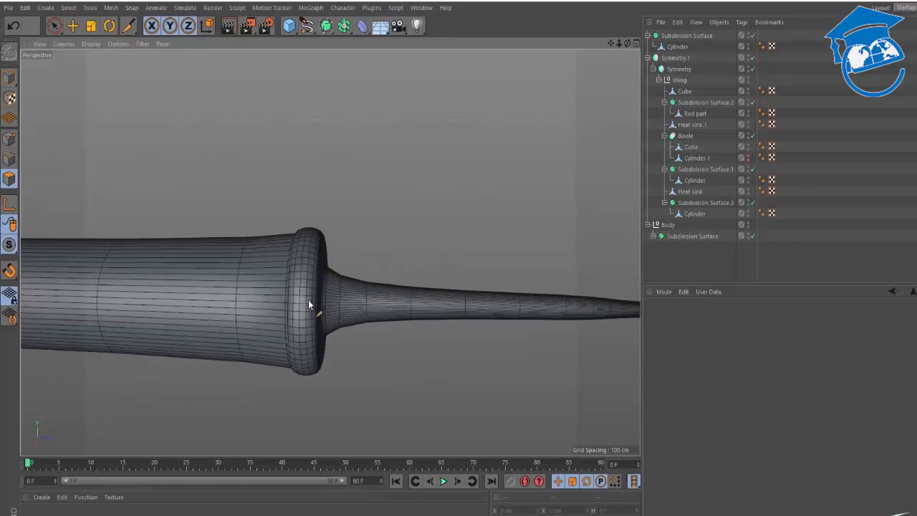
- Add loop cuts around the flange's rim, back face and front face to keep its edges crisp
left_click(678, 47)
left_click_drag(603, 93, 408, 266, "alt")
key("q")
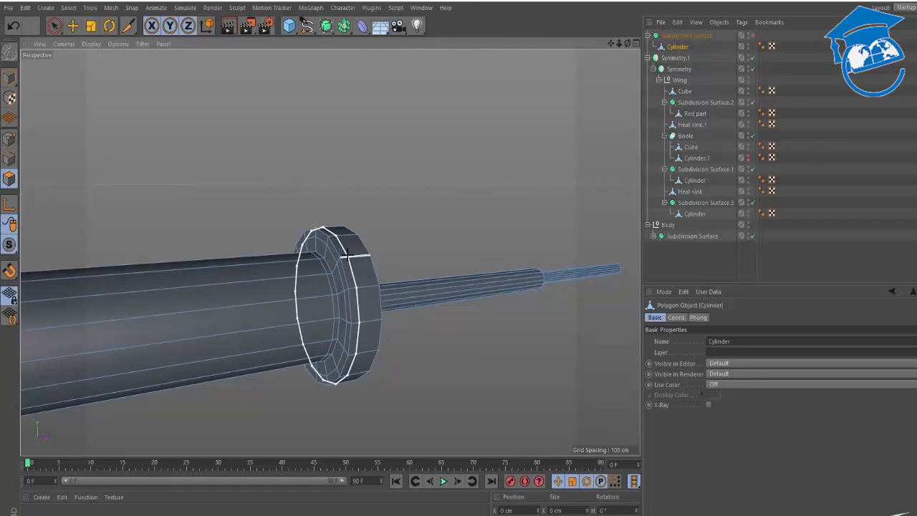
left_click_drag(336, 263, 377, 267, "alt")
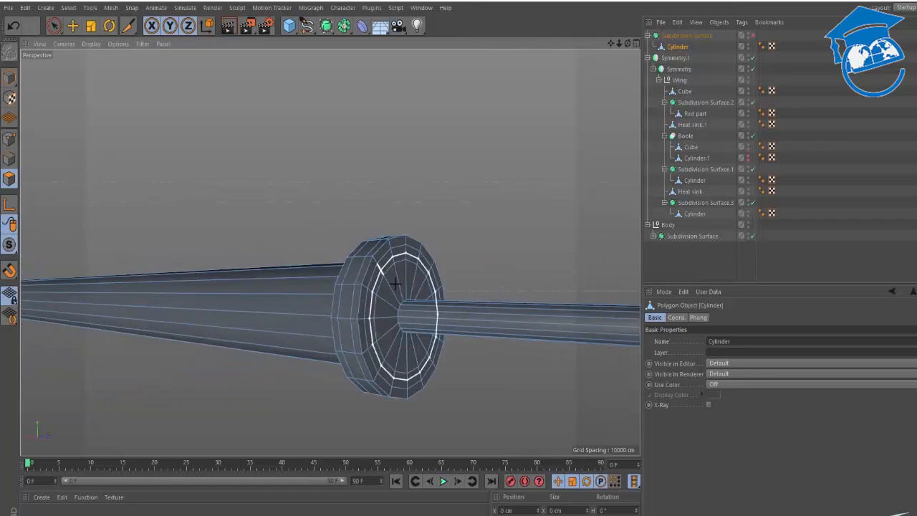
right_click_drag(487, 308, 460, 304, "alt")
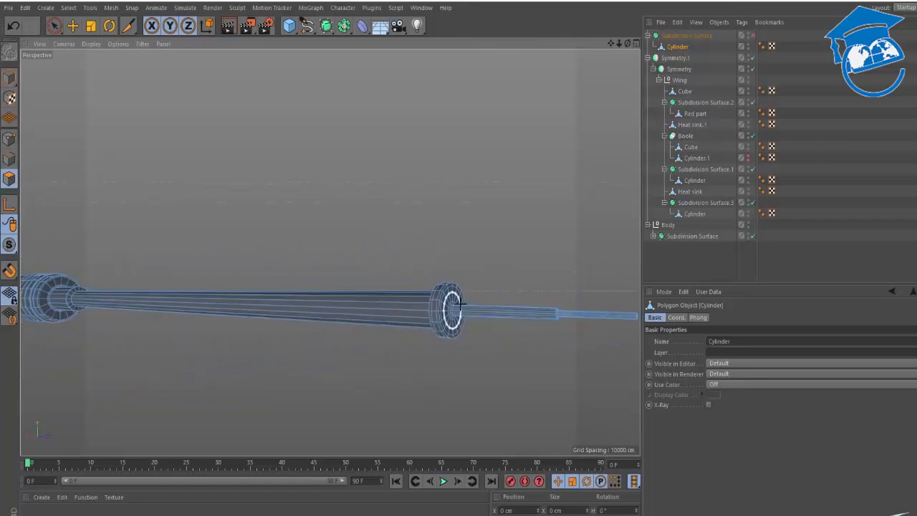
- Add loop cuts at the muzzle rod's step and tip, and turn the subdivision smoothing back on
middle_click_drag(460, 305, 315, 299, "alt")
right_click_drag(375, 311, 443, 305, "alt")
left_click_drag(411, 290, 358, 275, "alt")
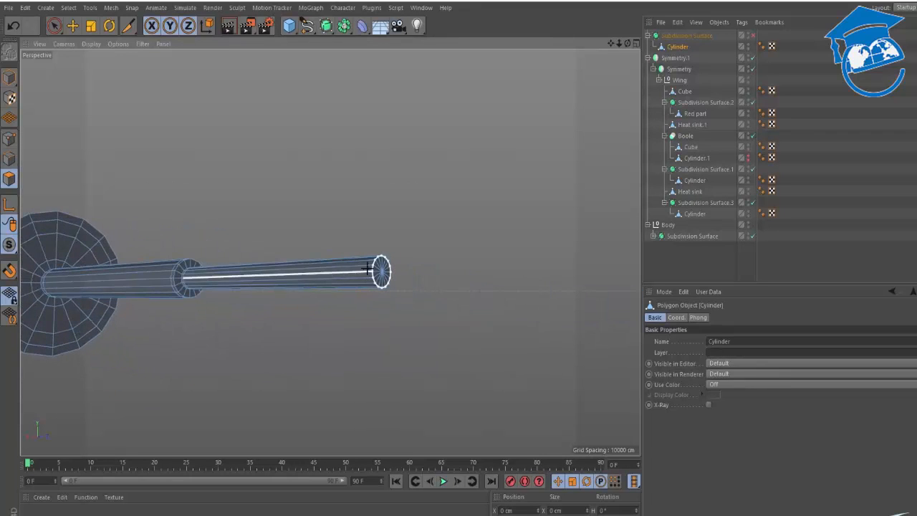
left_click(372, 267)
left_click(384, 268)
key("q")
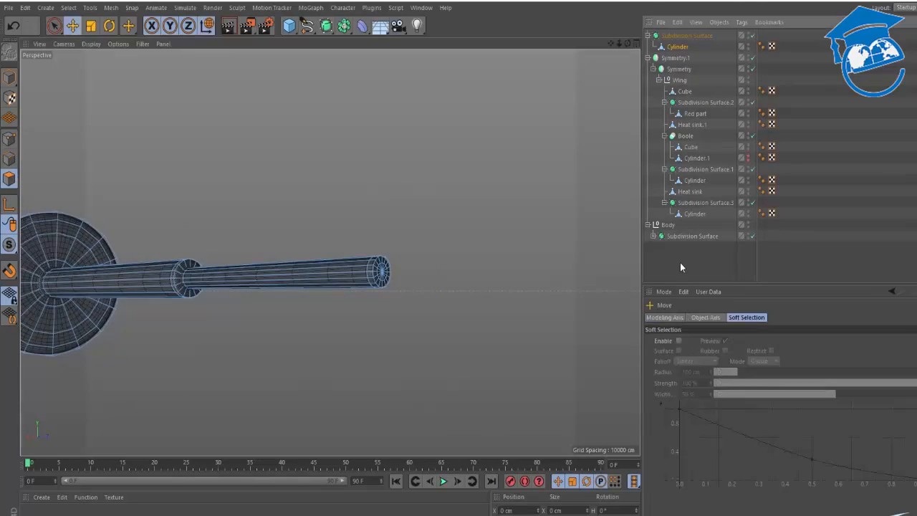
- Render the gun in the viewport, examine it along its length and compare it with the X-wing reference picture
left_click(679, 263)
left_click_drag(216, 276, 318, 272, "alt")
key("ctrl+r")
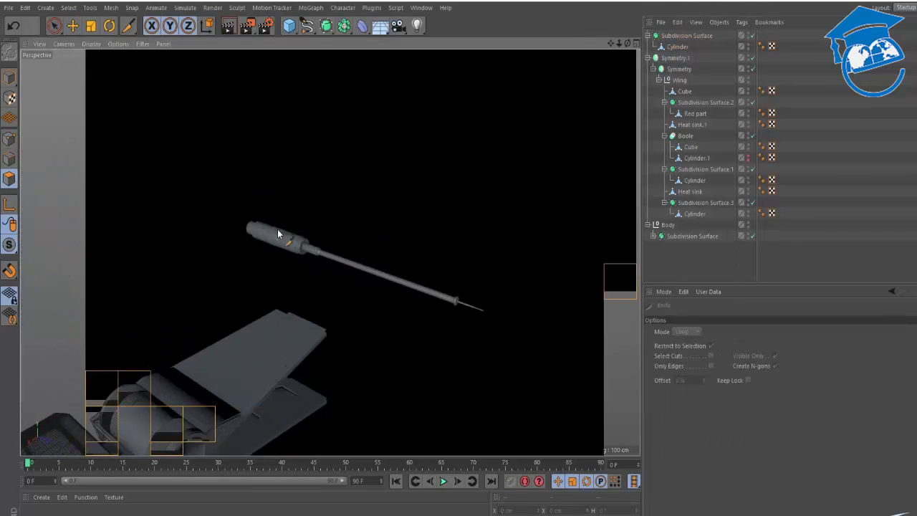
scroll(456, 308, "up", 10)
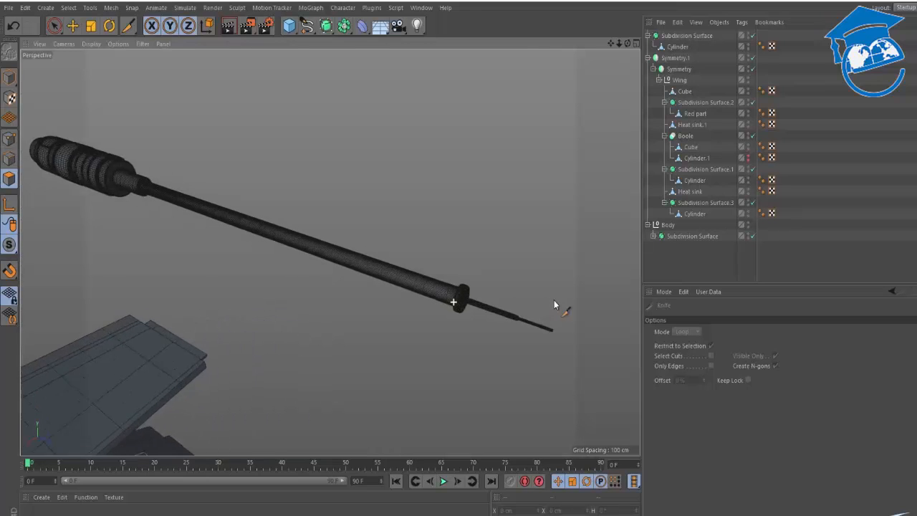
left_click_drag(577, 301, 405, 296, "alt")
scroll(502, 270, "down", 5)
scroll(267, 236, "up", 2)
left_click_drag(267, 236, 222, 205, "alt")
key("alt+Tab")
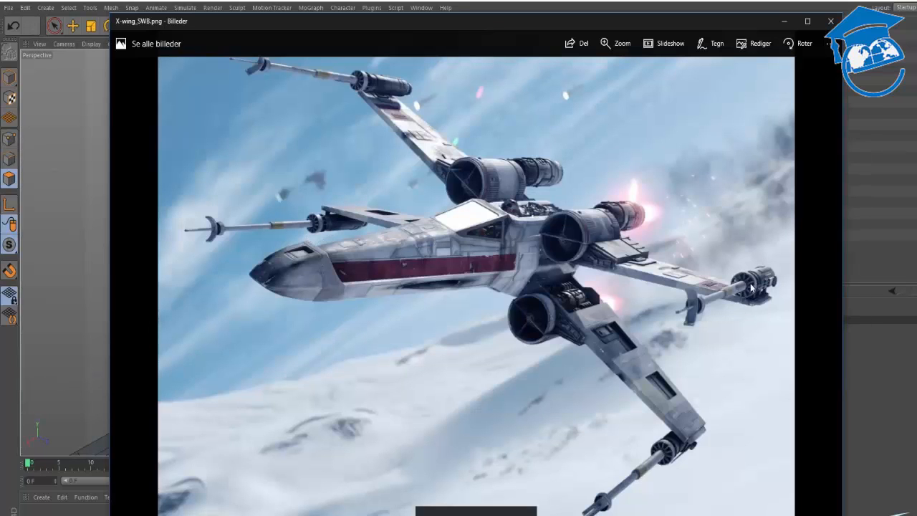
key("alt+Tab")
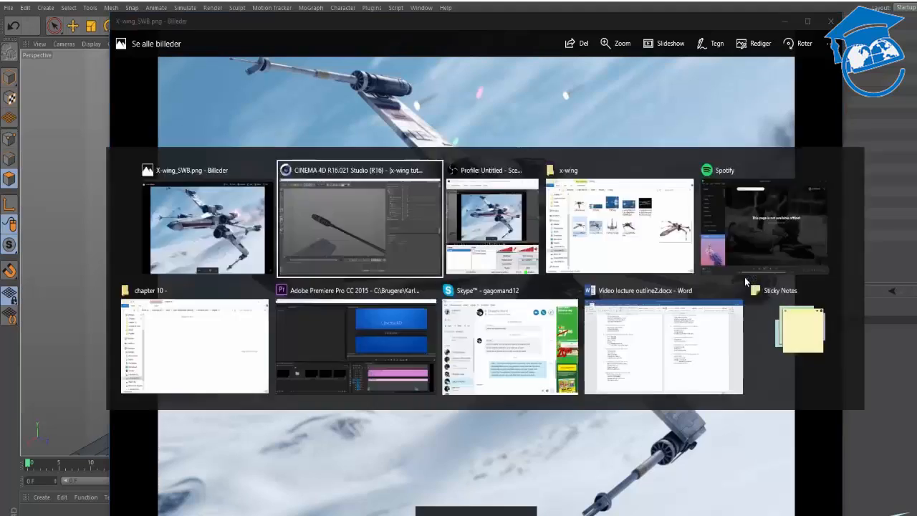
- Add an Array beside the gun's cylinder and group both in a null inside the Subdivision Surface
left_click(679, 35)
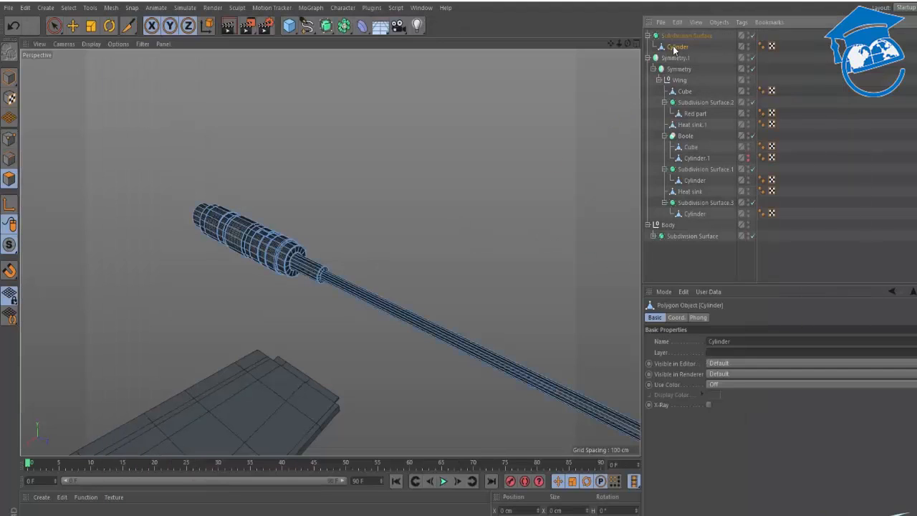
left_click(677, 47)
left_click(345, 27, "alt")
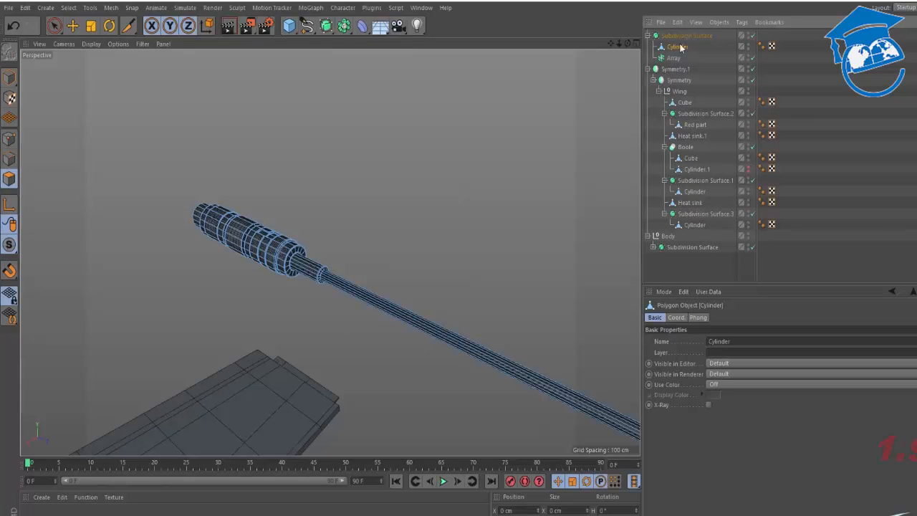
left_click(673, 58)
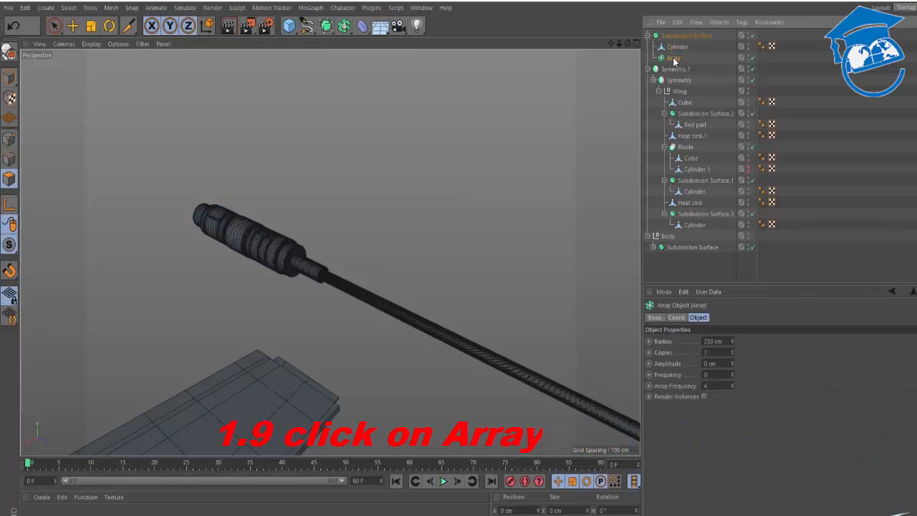
left_click(675, 49, "ctrl")
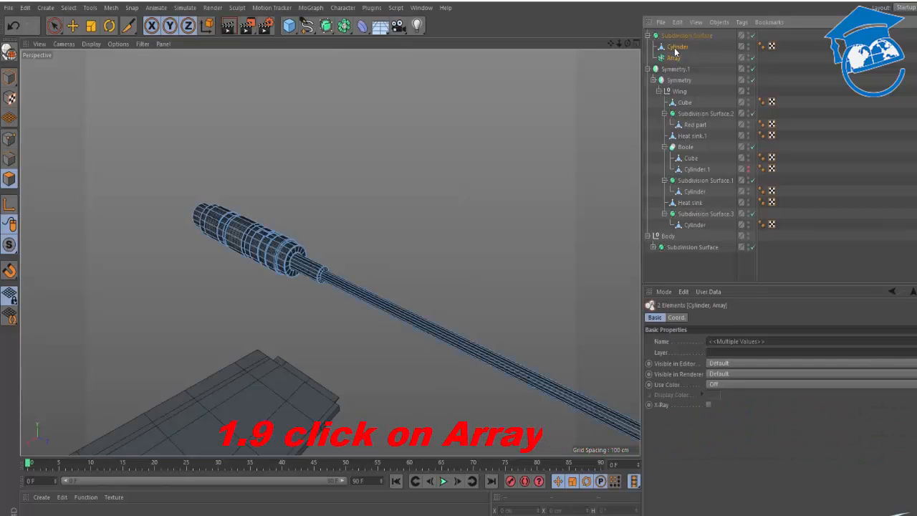
key("alt+g")
left_click(654, 47)
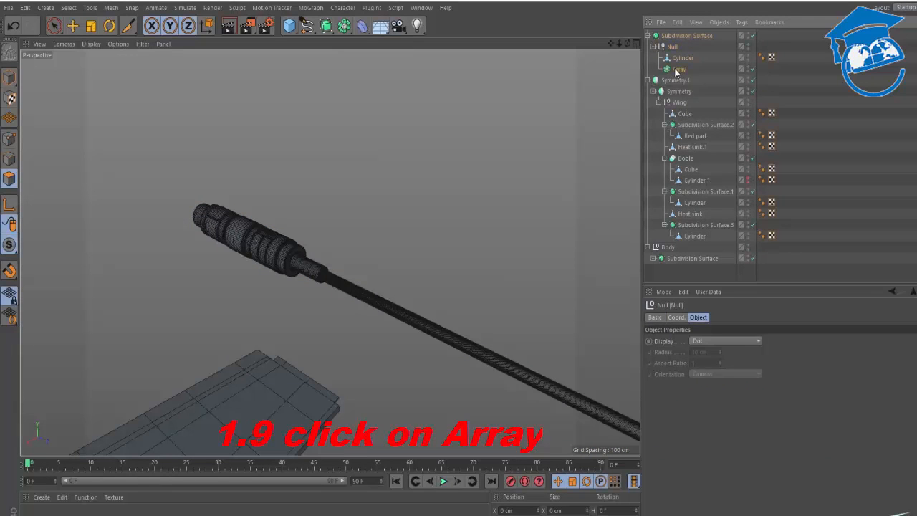
left_click(677, 70)
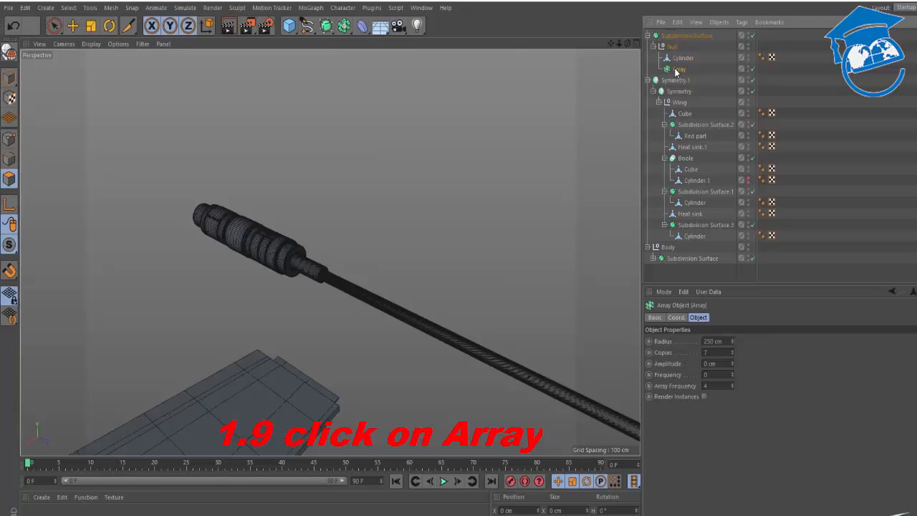
- Add a cube, parent it to the Array, and parent the Array to the gun's cylinder
left_click(290, 26, "alt")
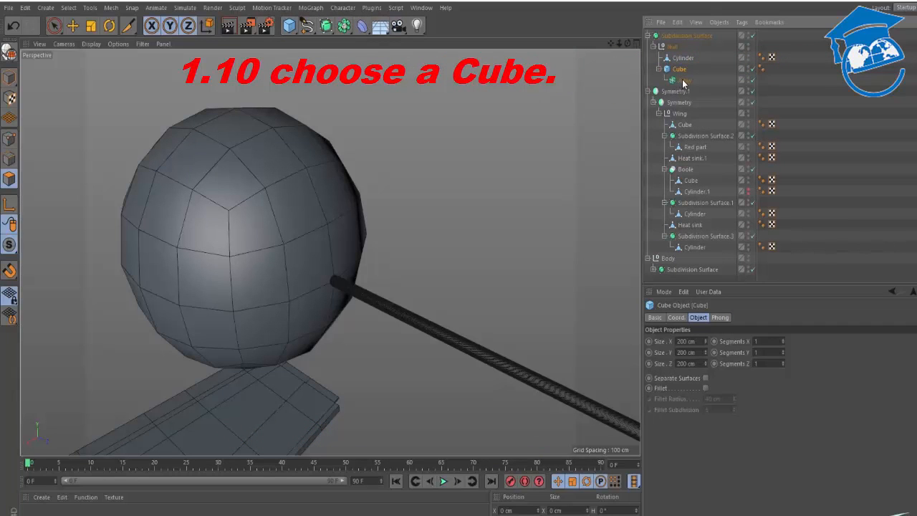
left_click_drag(684, 63, 682, 64)
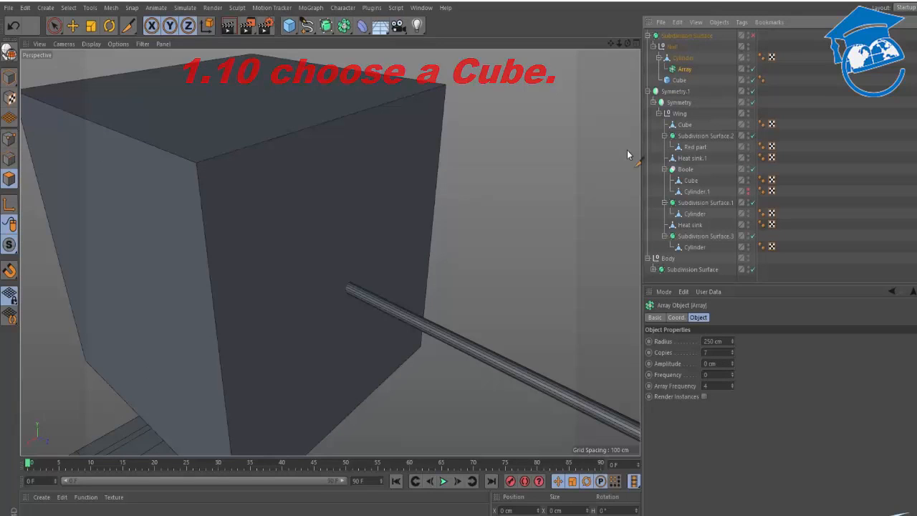
left_click(679, 81)
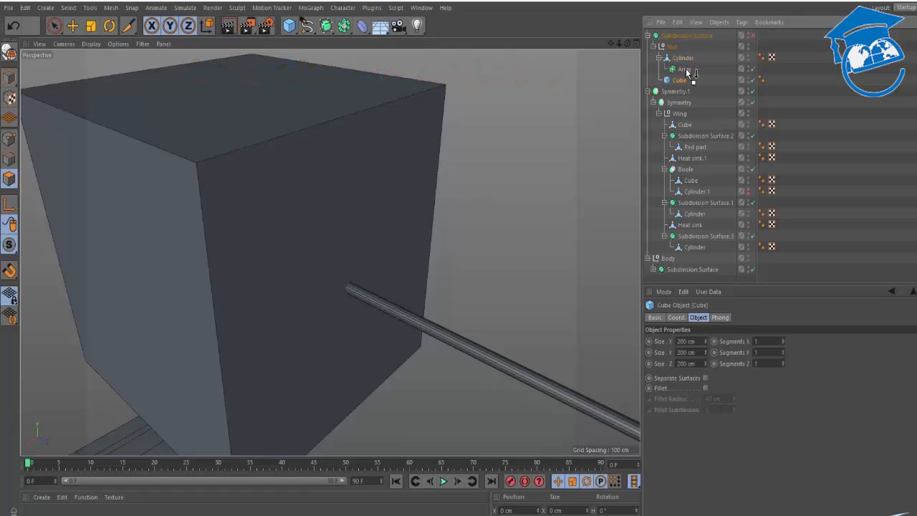
left_click_drag(687, 72, 685, 71)
left_click(682, 80)
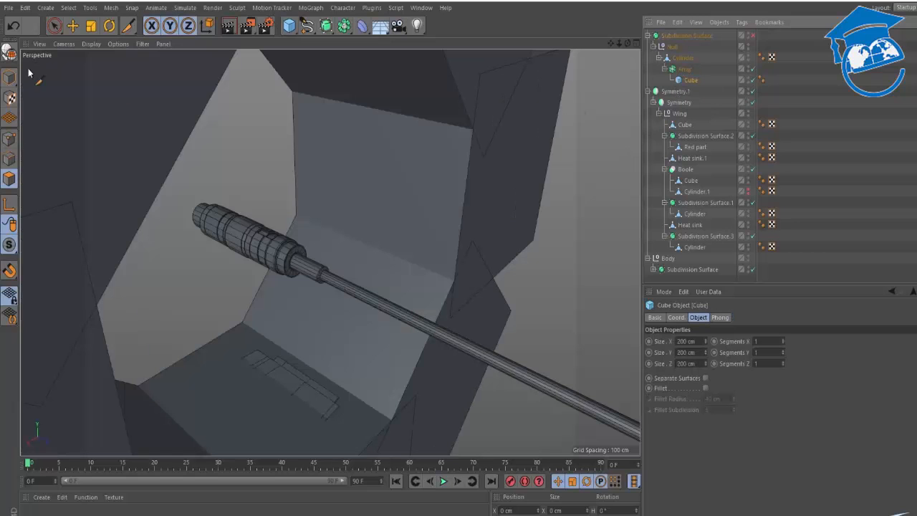
- Turn off the Array and scale the cube down uniformly to about 18 cm in object mode
key("q")
left_click(10, 77)
right_click_drag(322, 139, 280, 140, "alt")
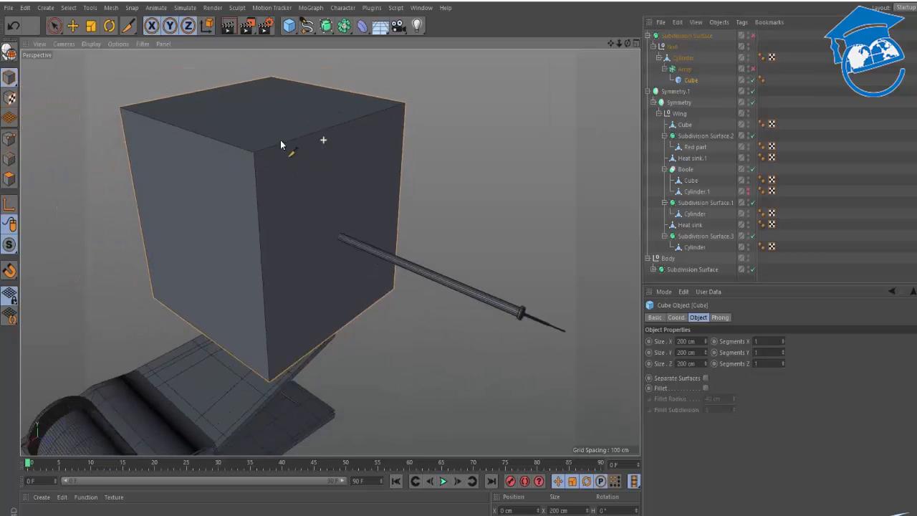
middle_click_drag(327, 152, 367, 179, "alt")
key("e")
key("t")
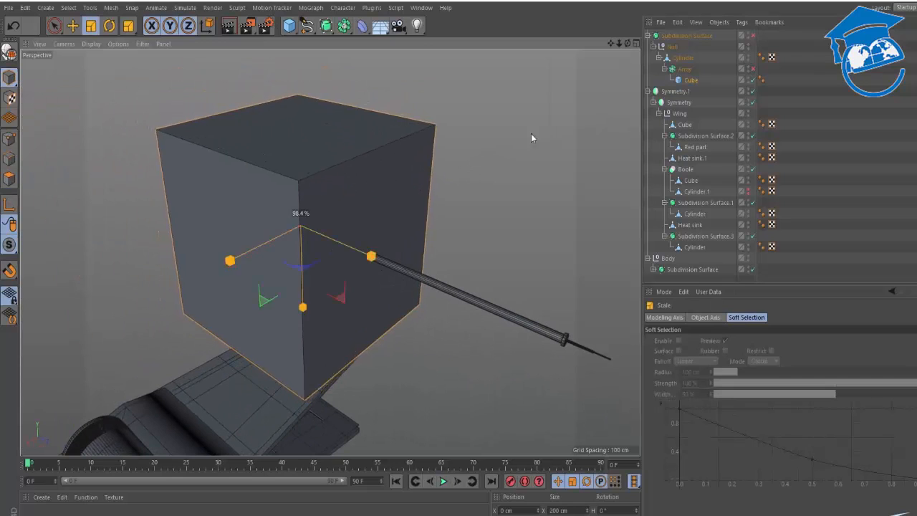
left_click_drag(532, 135, 168, 201)
right_click_drag(218, 215, 366, 286, "alt")
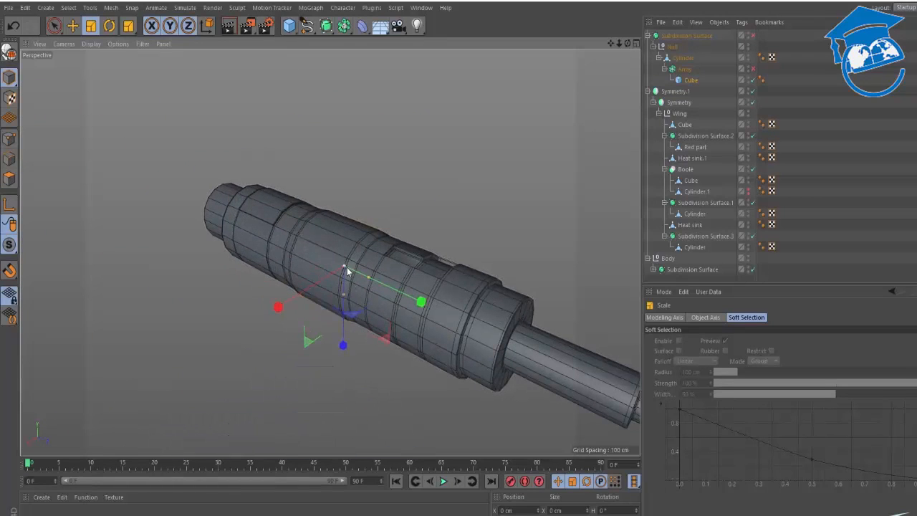
- Move the cube forward along the barrel beyond the gun body and thin it to about 4.6 cm in X
key("e")
left_click_drag(410, 300, 633, 398)
right_click_drag(573, 356, 522, 332, "alt")
middle_click_drag(522, 332, 288, 255, "alt")
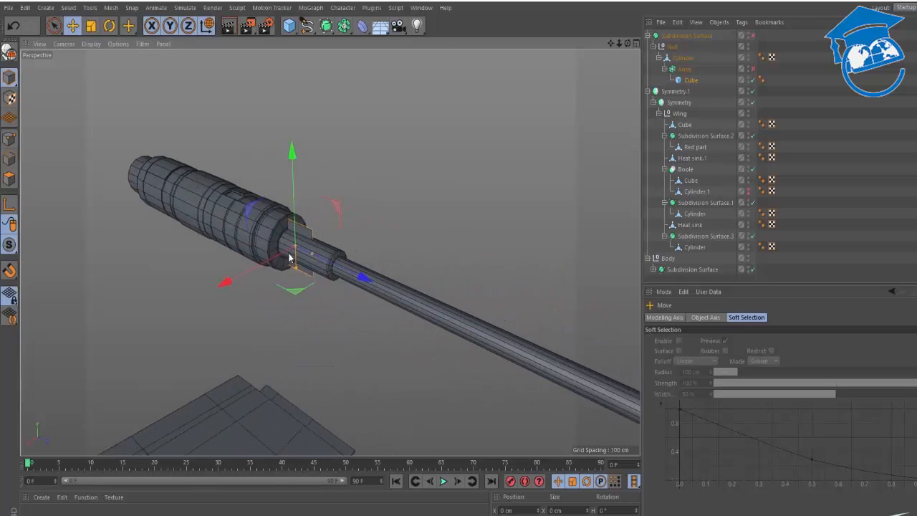
left_click_drag(340, 211, 391, 293)
- Turn the Array on, set its radius to 15 cm and slide it forward along the barrel
left_click(753, 70)
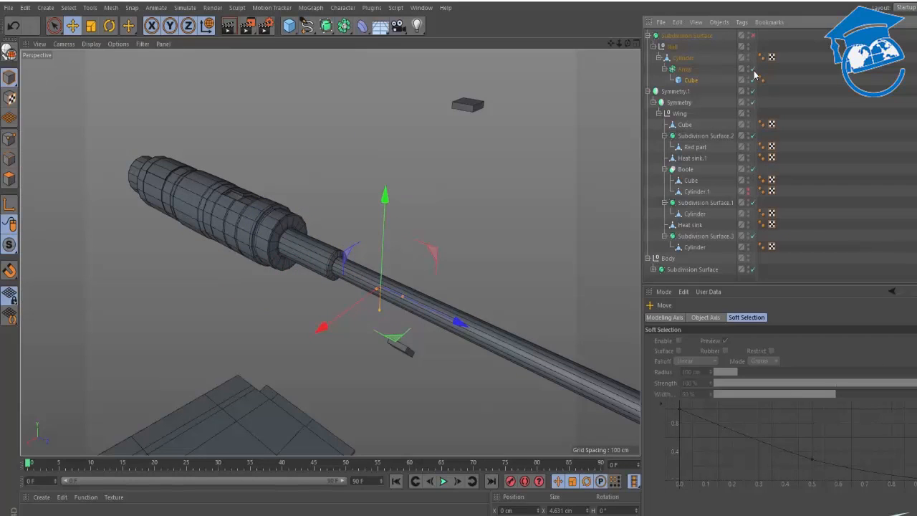
left_click(685, 70)
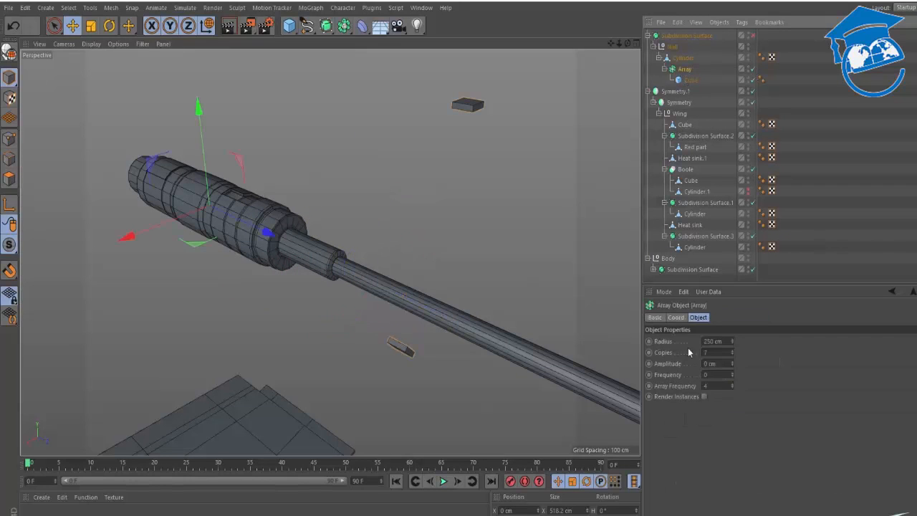
left_click_drag(733, 348, 732, 380)
left_click_drag(265, 234, 423, 306)
scroll(407, 286, "up", 4)
left_click_drag(315, 230, 209, 187, "alt")
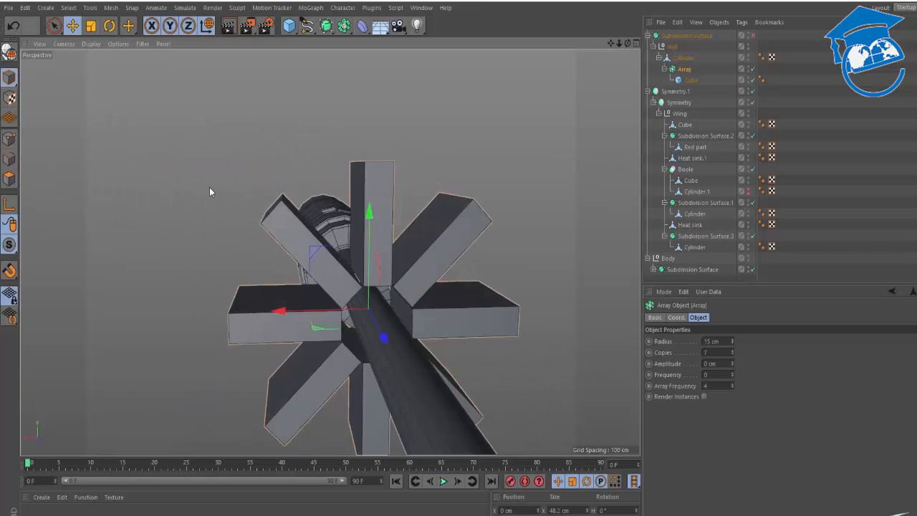
- Resize the arrayed cube into a thin fin about 1.2 × 15.9 × 6.7 cm and shift it back towards the gun body
left_click(688, 81)
left_click_drag(384, 276, 462, 313, "alt")
right_click_drag(431, 315, 393, 330, "alt")
middle_click_drag(393, 330, 211, 272, "alt")
left_click_drag(485, 342, 361, 305)
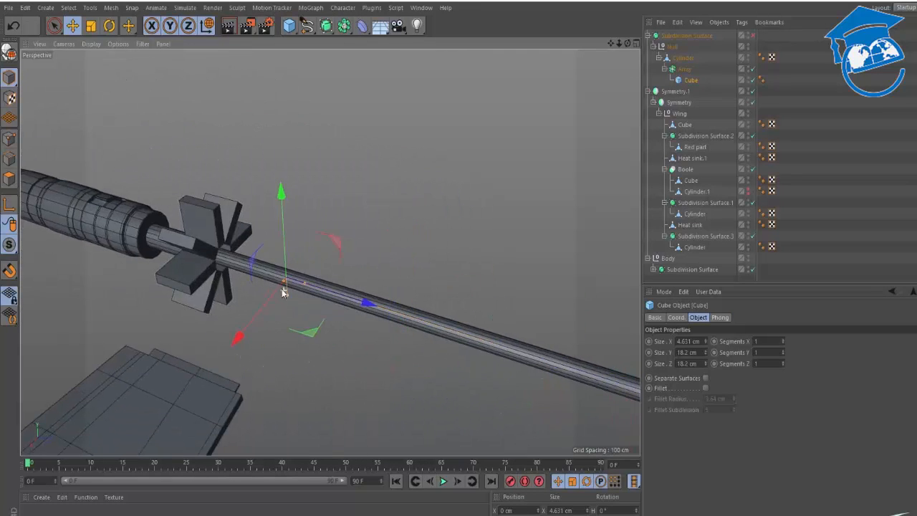
left_click_drag(284, 290, 293, 270, "alt")
right_click_drag(293, 270, 315, 282, "alt")
left_click_drag(306, 290, 112, 191)
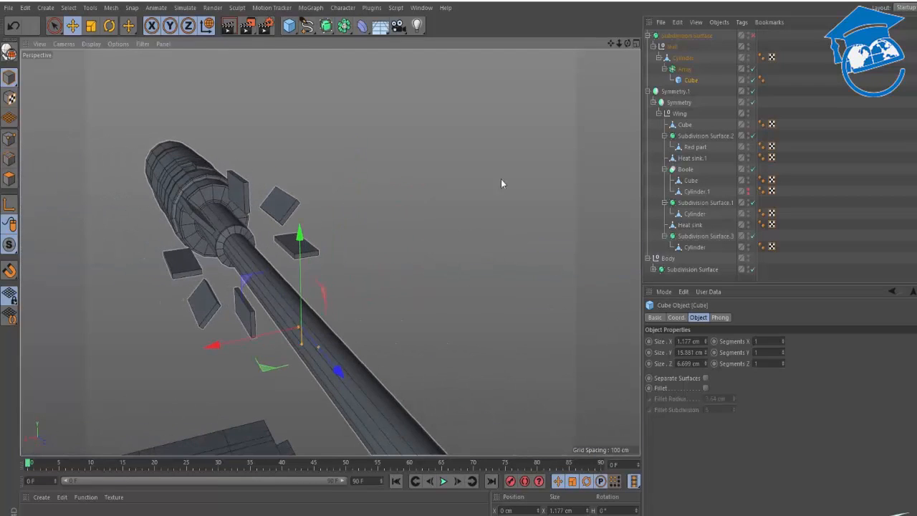
- Set the Array radius to 8 cm and reduce the fin cube's Z size to about 4.5 cm
left_click(685, 69)
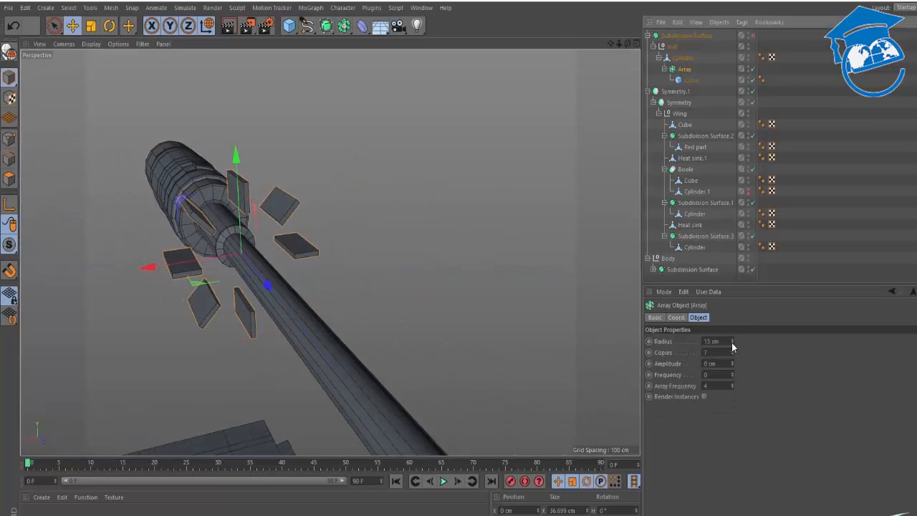
left_click_drag(732, 342, 732, 347)
left_click_drag(145, 290, 125, 240, "alt")
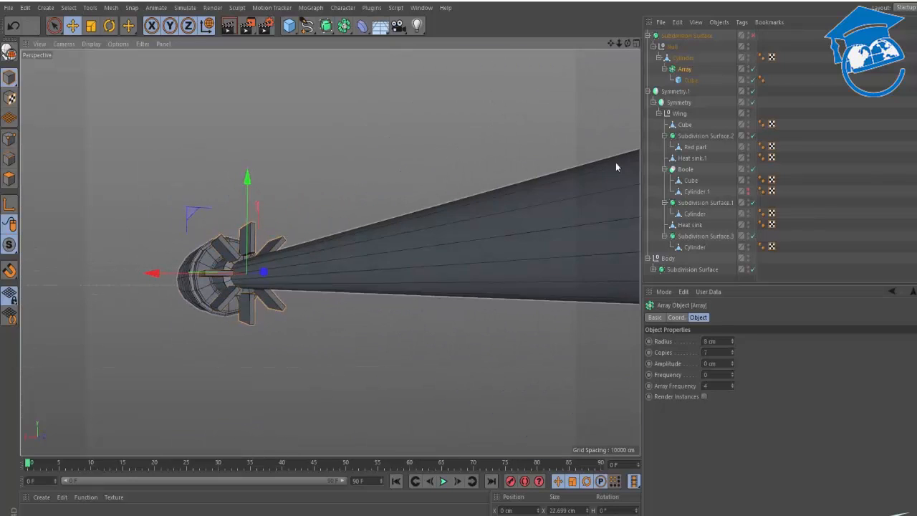
left_click(691, 80)
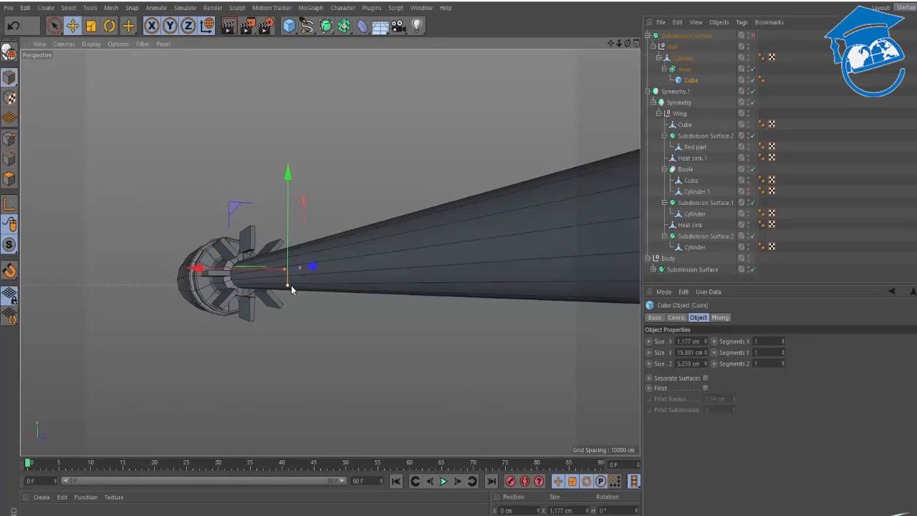
left_click_drag(244, 260, 332, 282, "alt")
left_click_drag(434, 277, 406, 279)
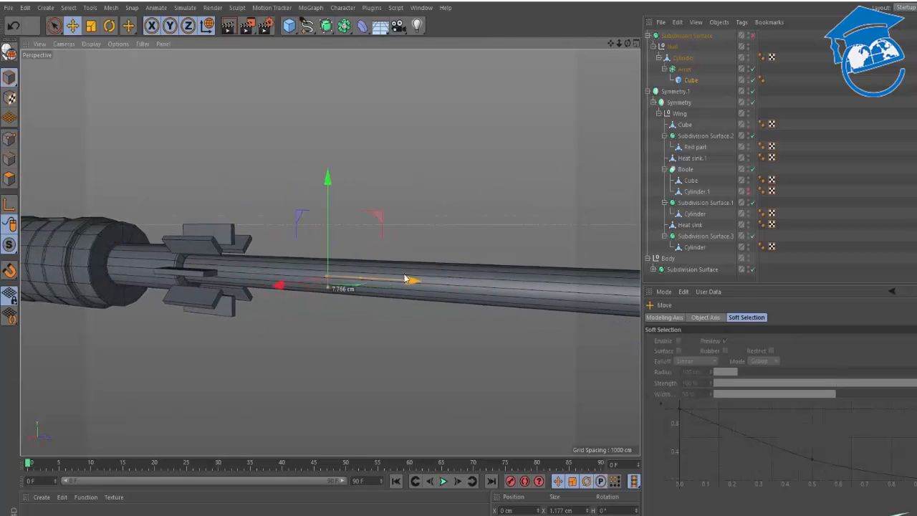
- Slide the ring of fins along the barrel until it sits against the front face of the gun body
left_click(684, 69)
left_click_drag(290, 225, 310, 257, "alt")
right_click_drag(310, 256, 364, 252, "alt")
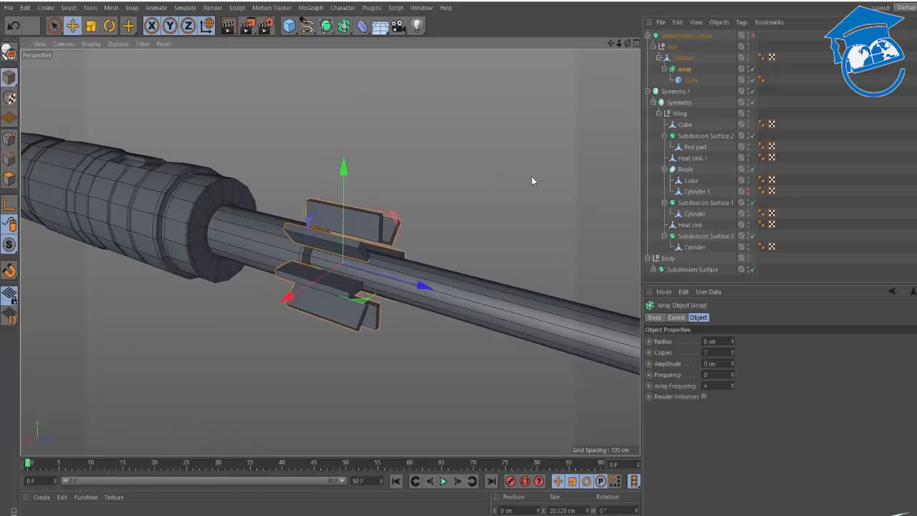
left_click(689, 80)
middle_click_drag(138, 140, 29, 108, "alt")
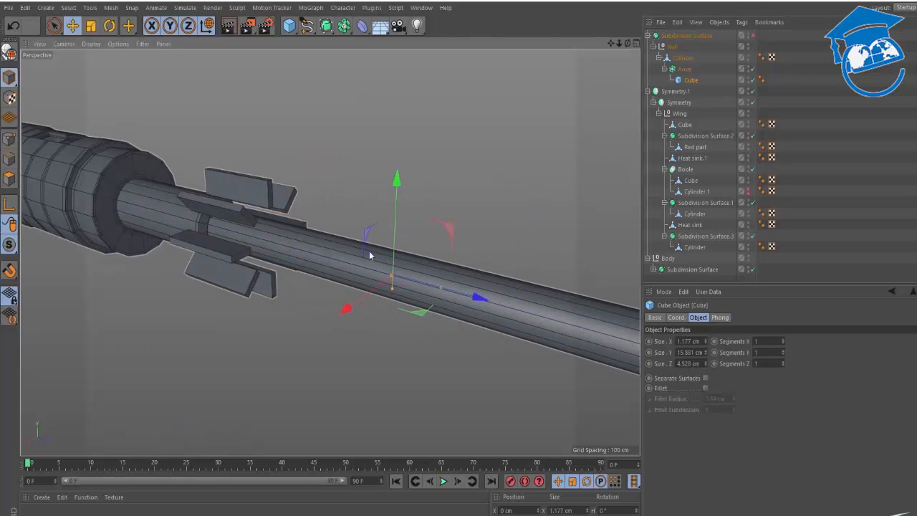
mouse_move(475, 299)
left_mouse_down()
mouse_move(512, 308)
mouse_move(427, 296)
mouse_move(485, 304)
left_mouse_up()
right_click_drag(482, 282, 300, 246, "alt")
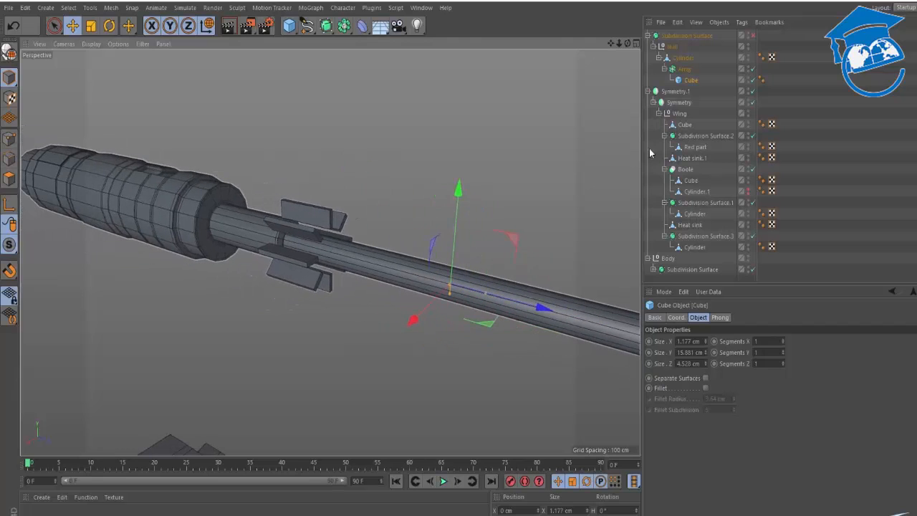
left_click(684, 70)
middle_click_drag(373, 228, 443, 227, "alt")
left_click_drag(452, 261, 440, 234, "alt")
- Make the fin cube editable and turn the Subdivision Surface smoothing back on to check the fins' shape
left_click(685, 81)
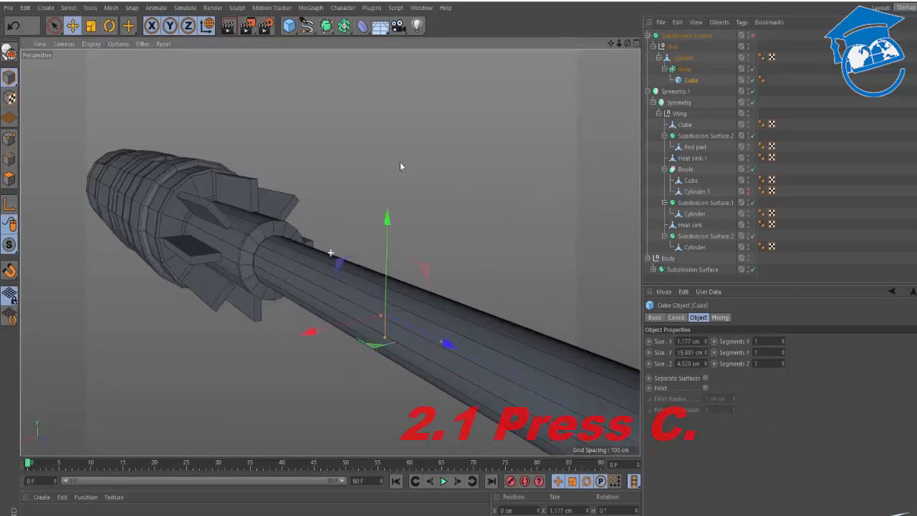
key("c")
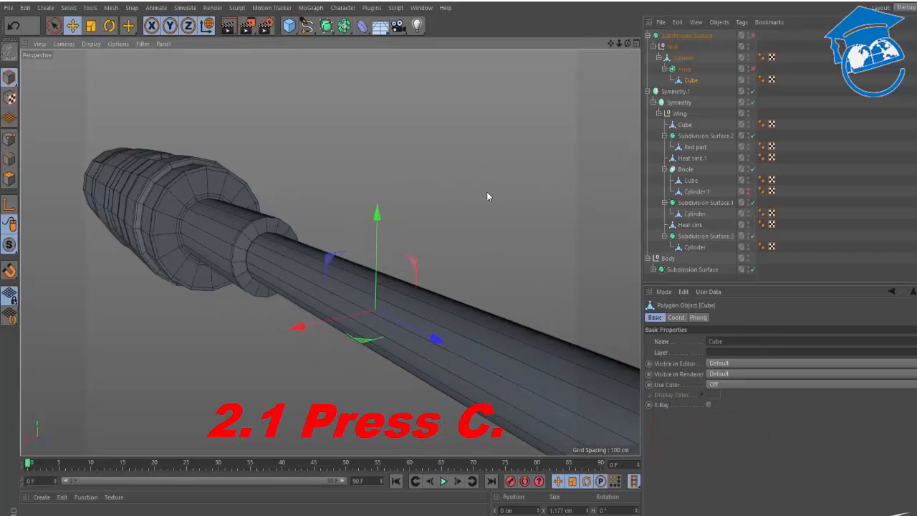
left_click(752, 35)
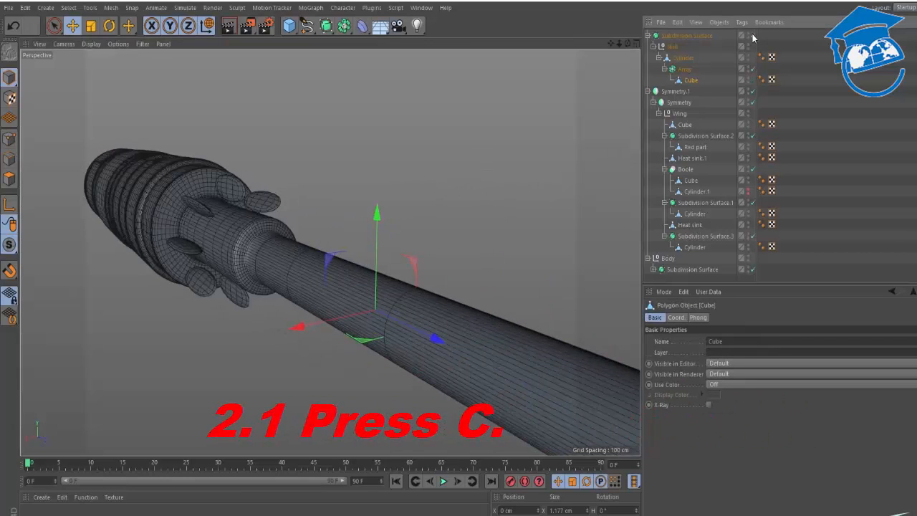
left_click_drag(179, 194, 253, 202, "alt")
right_click_drag(254, 202, 332, 189, "alt")
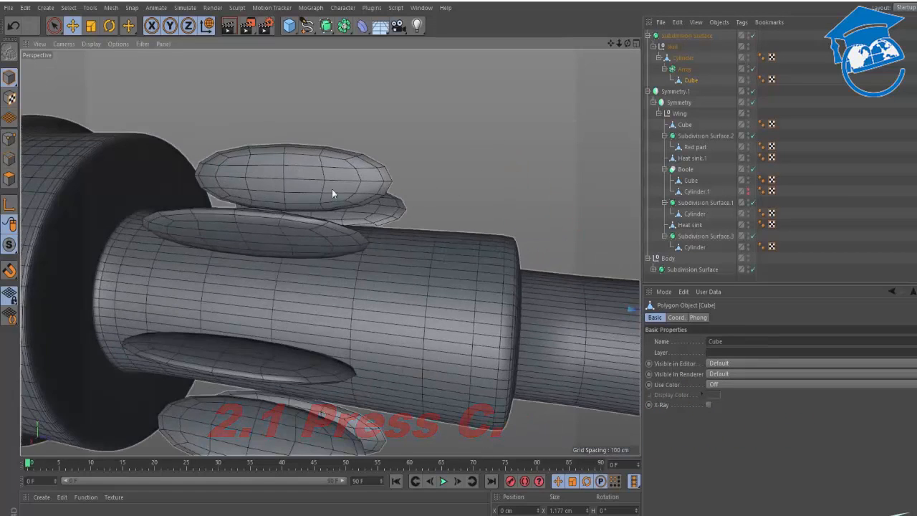
left_click_drag(318, 198, 301, 258, "alt")
right_click_drag(301, 258, 248, 250, "alt")
left_click_drag(248, 254, 296, 200, "alt")
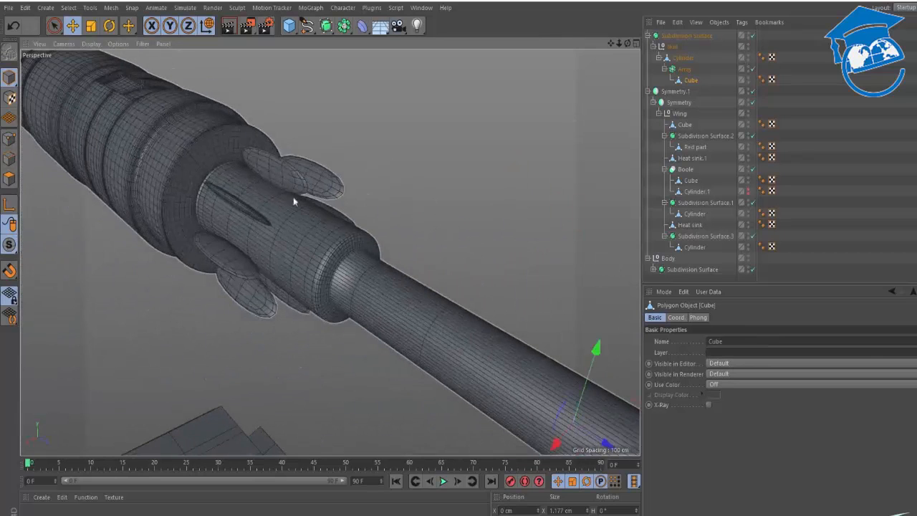
- Turn off the Subdivision Surface smoothing and disable the Array to isolate the single fin cube for editing
left_click(752, 34)
scroll(394, 142, "up", 3)
left_click_drag(394, 141, 344, 84, "alt")
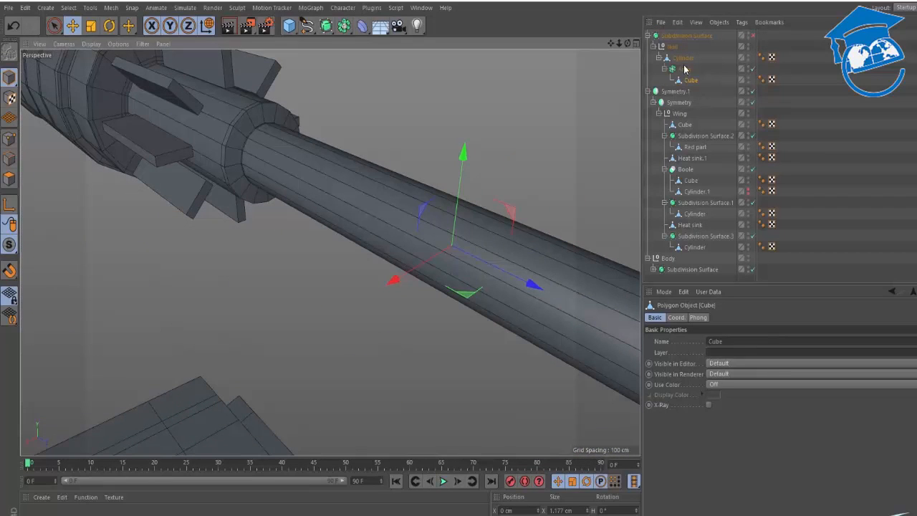
left_click(746, 80)
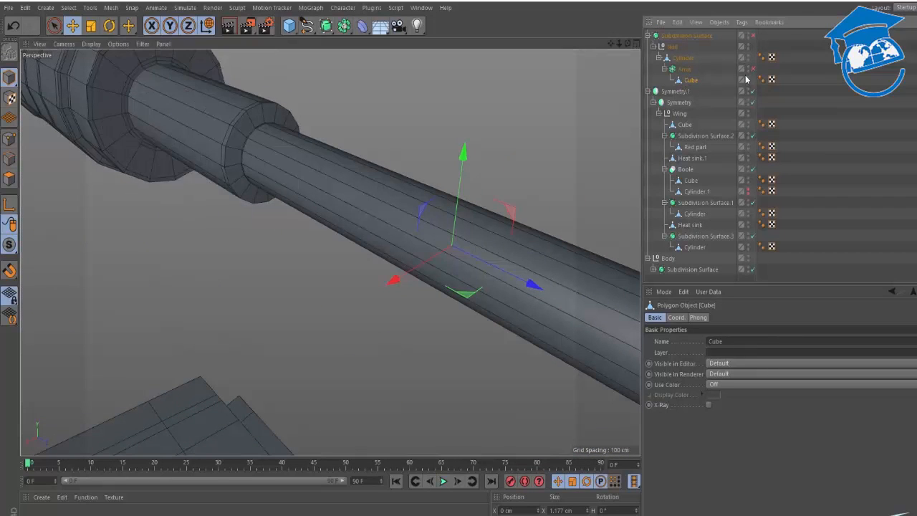
key("q")
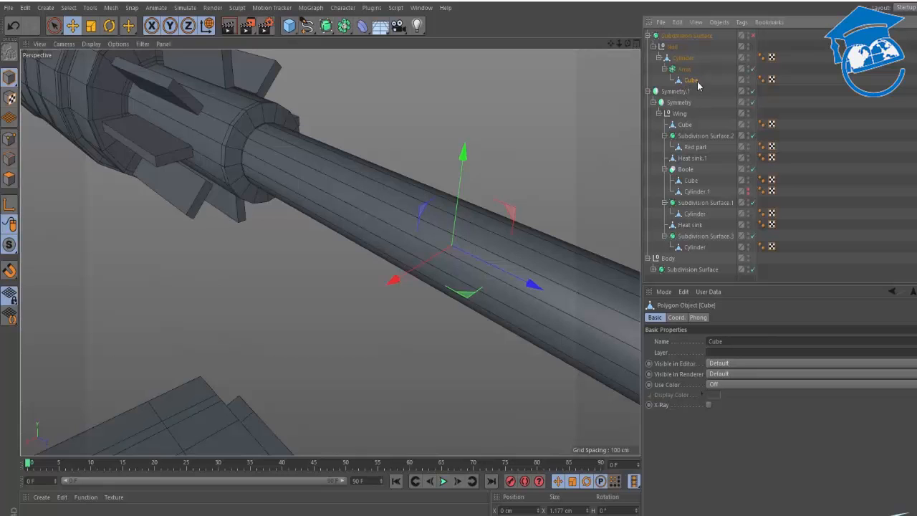
left_click(9, 179)
right_click_drag(257, 159, 281, 153, "alt")
key("q")
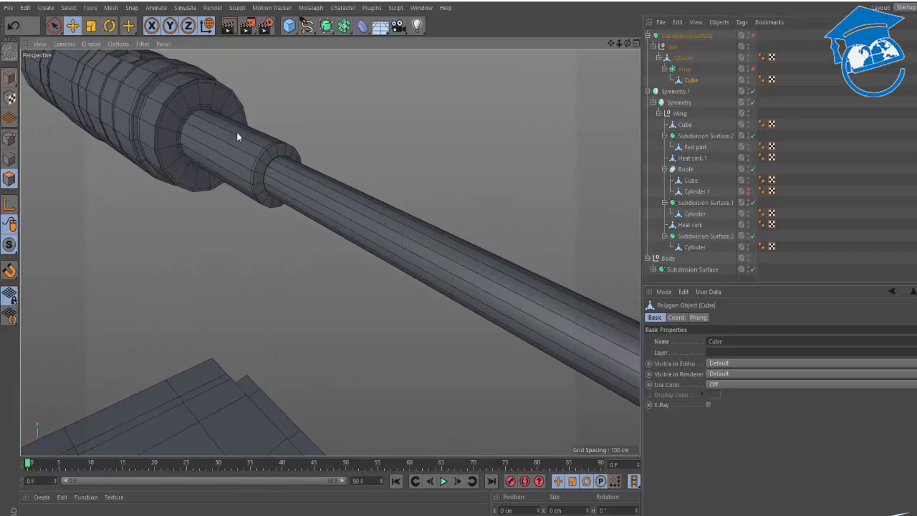
left_click(9, 78)
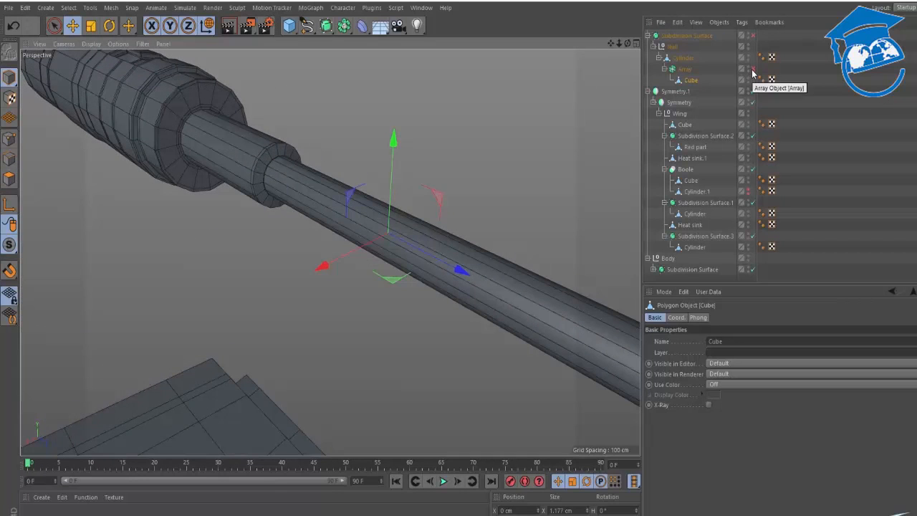
left_click_drag(492, 216, 384, 190, "alt")
left_click_drag(284, 234, 169, 248)
left_click_drag(257, 247, 367, 265, "alt")
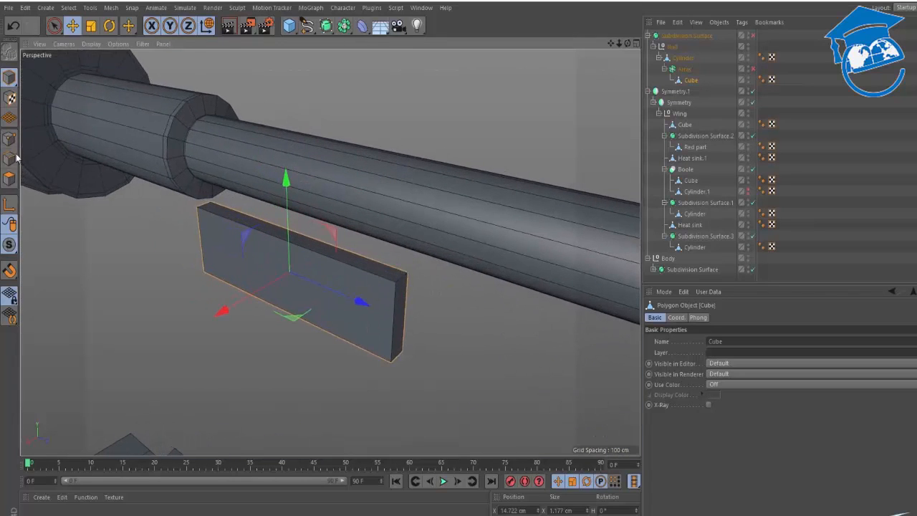
- Bevel all edges of the fin cube in Solid mode with a fixed-distance offset of about 0.27 cm
left_click(10, 159)
key("ctrl+a")
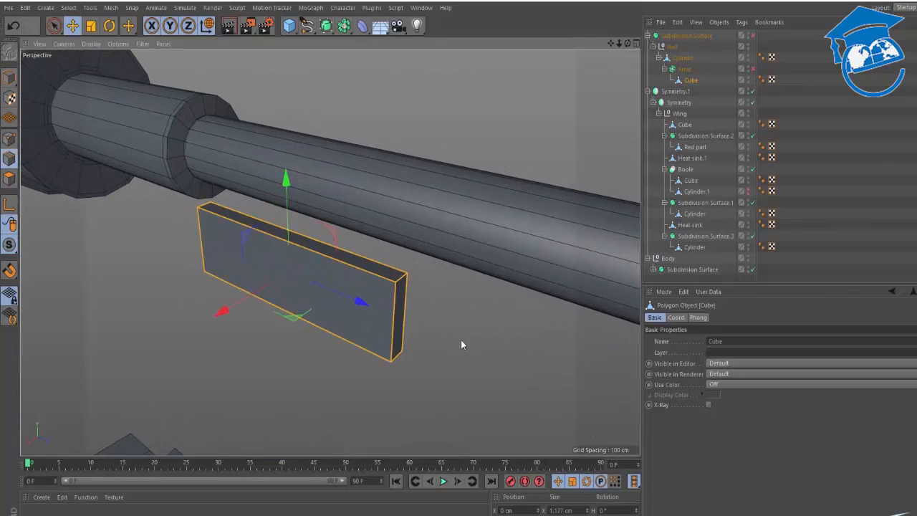
right_click(484, 298)
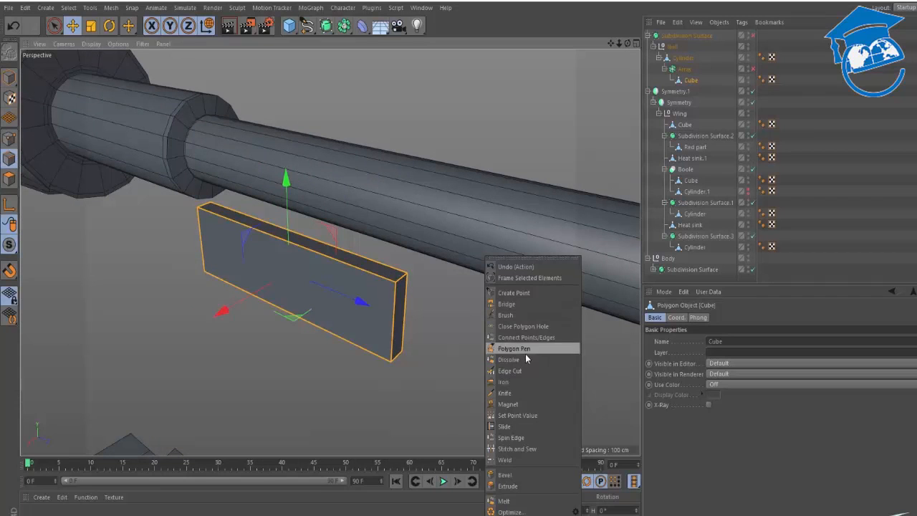
left_click(506, 474)
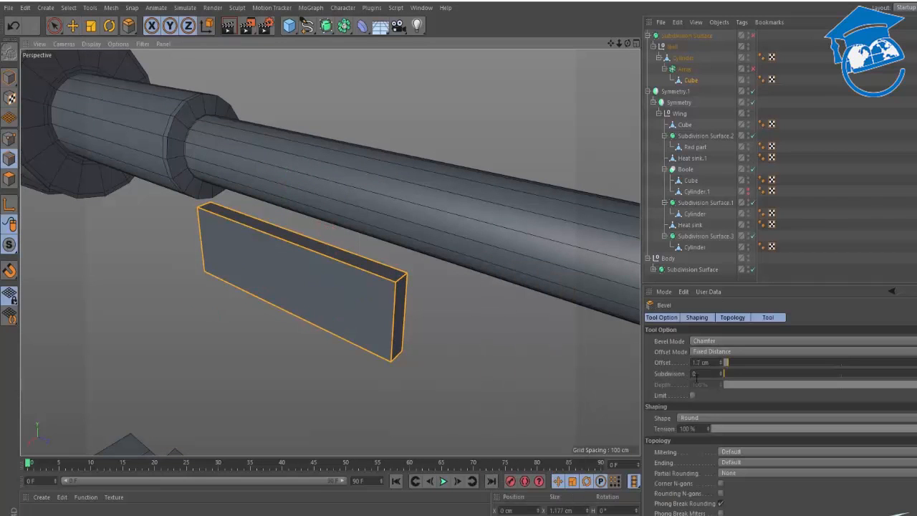
left_click(715, 342)
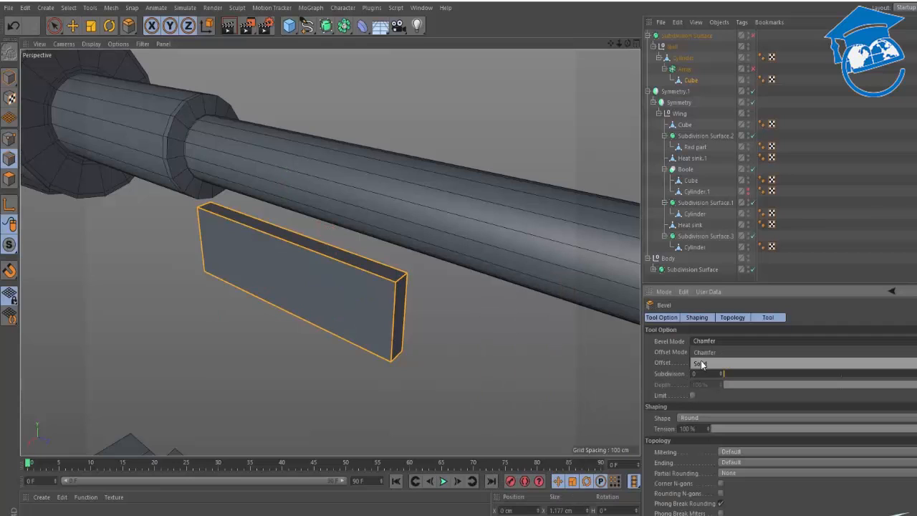
left_click(701, 363)
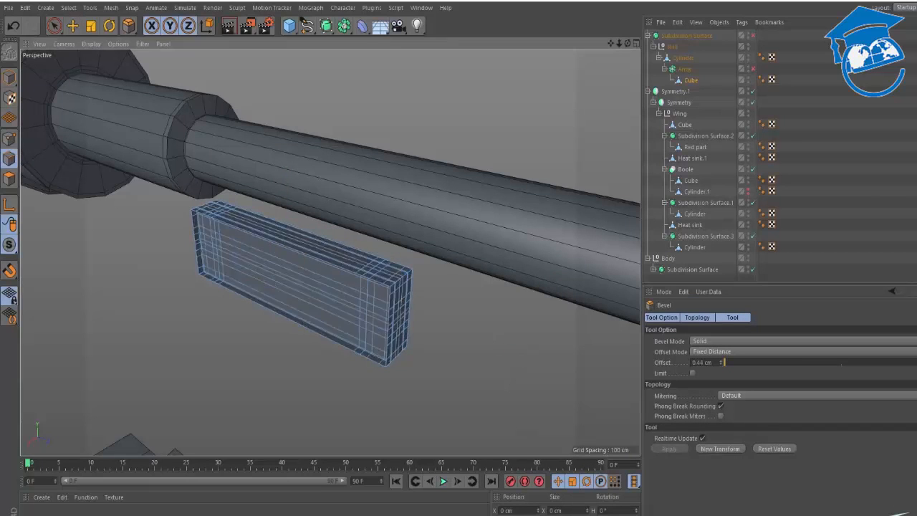
left_click_drag(500, 341, 510, 349)
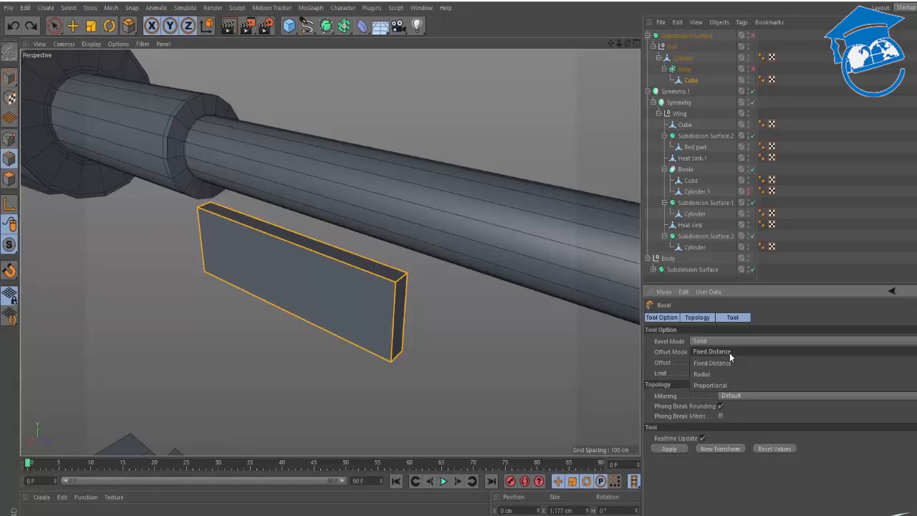
left_click(730, 353)
left_click(725, 362)
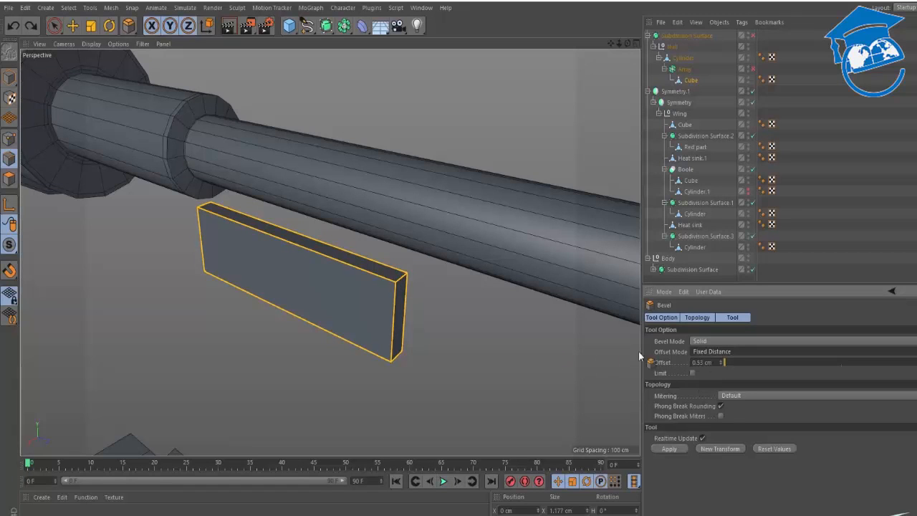
left_click_drag(521, 343, 493, 331)
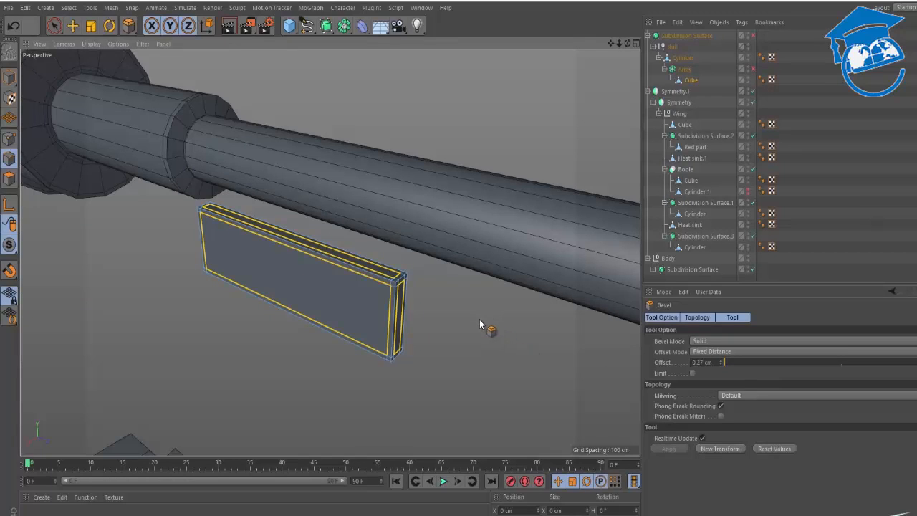
- Preview the Array with the beveled fin, deselect the fin's edges and leave the Bevel tool
key("v")
key("Escape")
key("q")
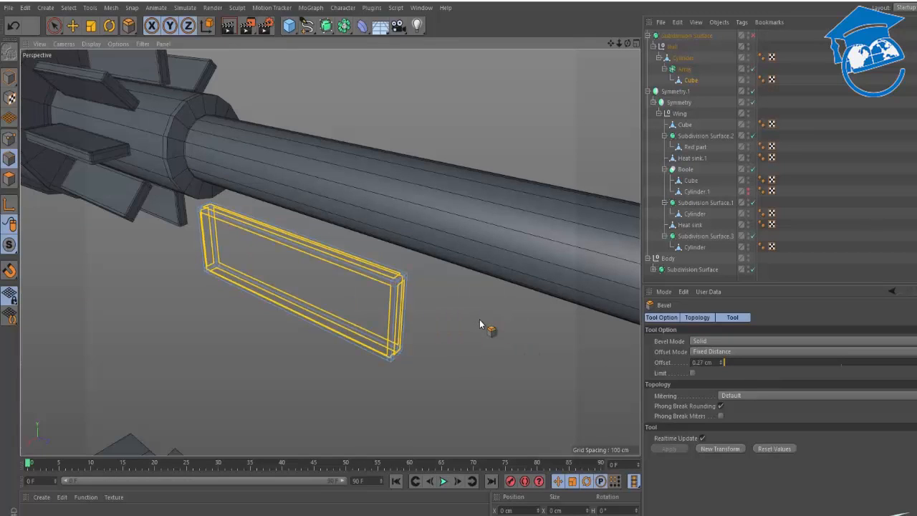
key("q")
key("ctrl+shift+a")
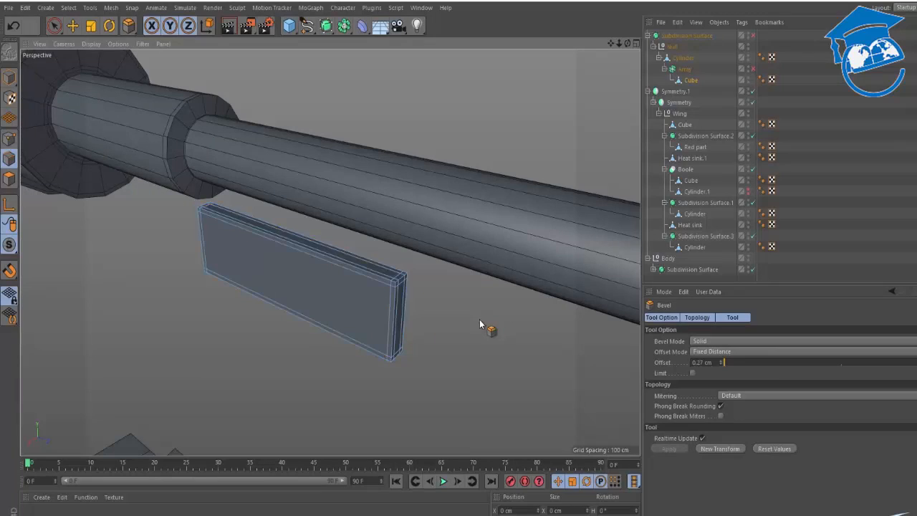
key("q")
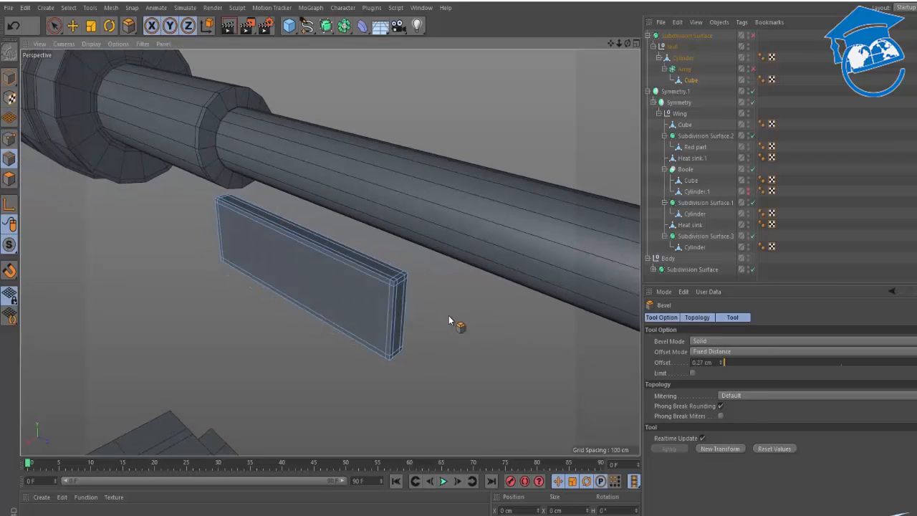
key("q")
key("space")
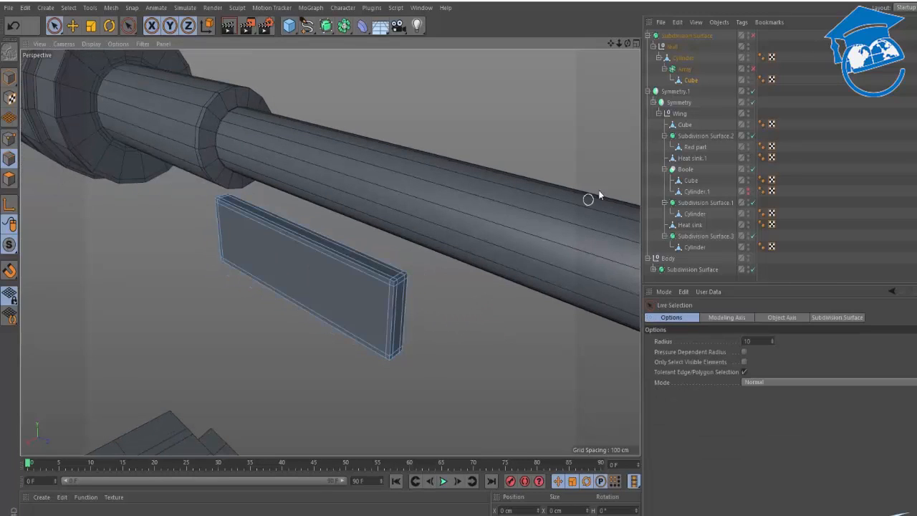
- Turn the Array and the Subdivision Surface smoothing back on and inspect the fins around the barrel
left_click(752, 69)
left_click_drag(297, 138, 557, 141, "alt")
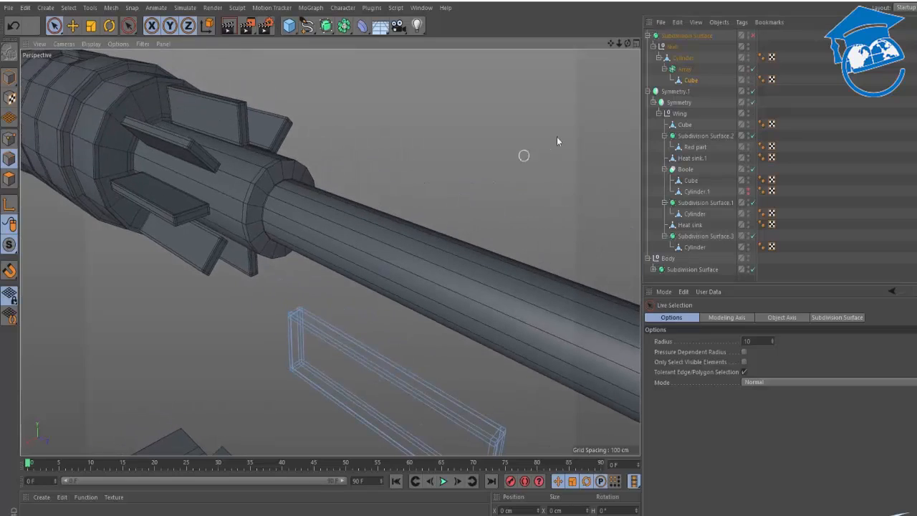
left_click(752, 35)
middle_click_drag(215, 165, 318, 233, "alt")
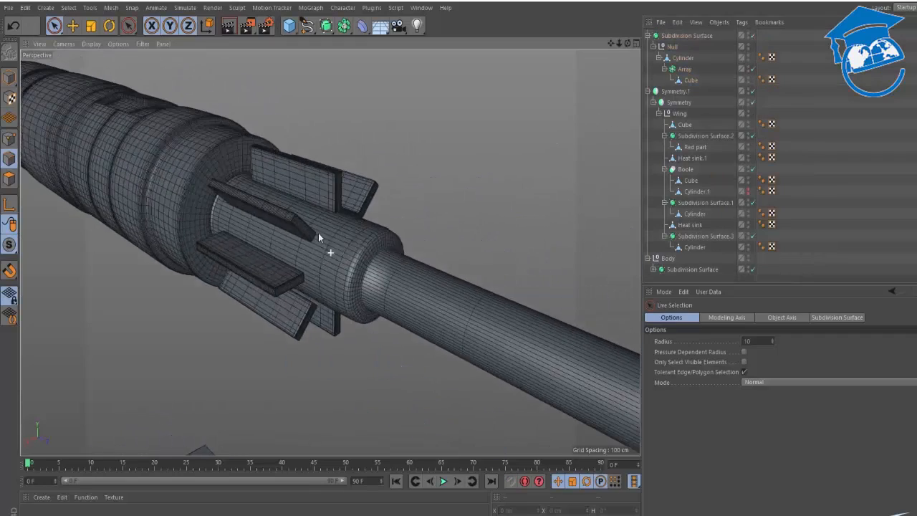
right_click_drag(307, 224, 380, 190, "alt")
left_click_drag(283, 245, 364, 209, "alt")
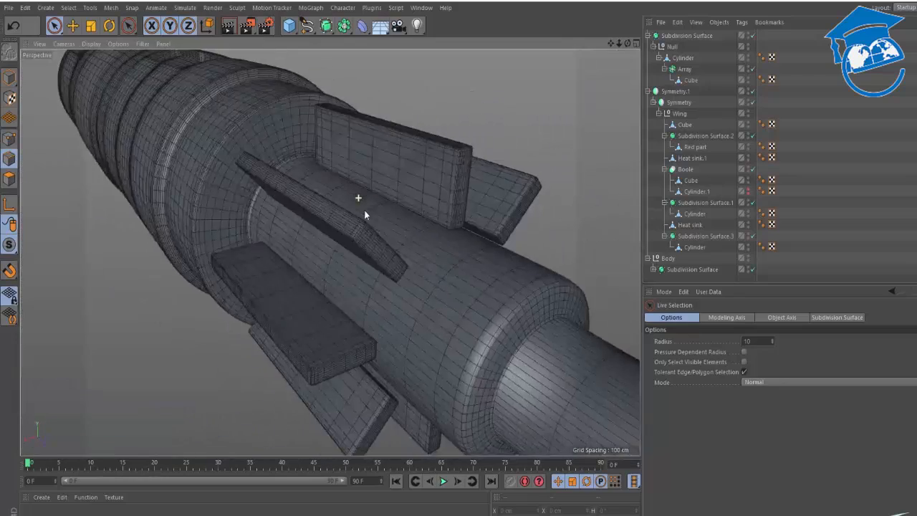
scroll(321, 267, "down", 5)
- Add a Tube as a child of the gun cylinder below the Array and turn off the Subdivision Surface smoothing
left_click(682, 70)
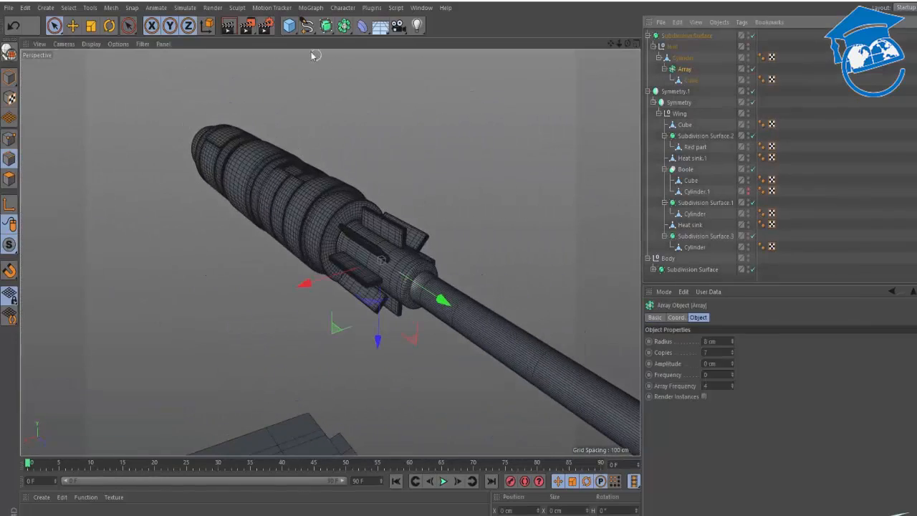
left_click(289, 25)
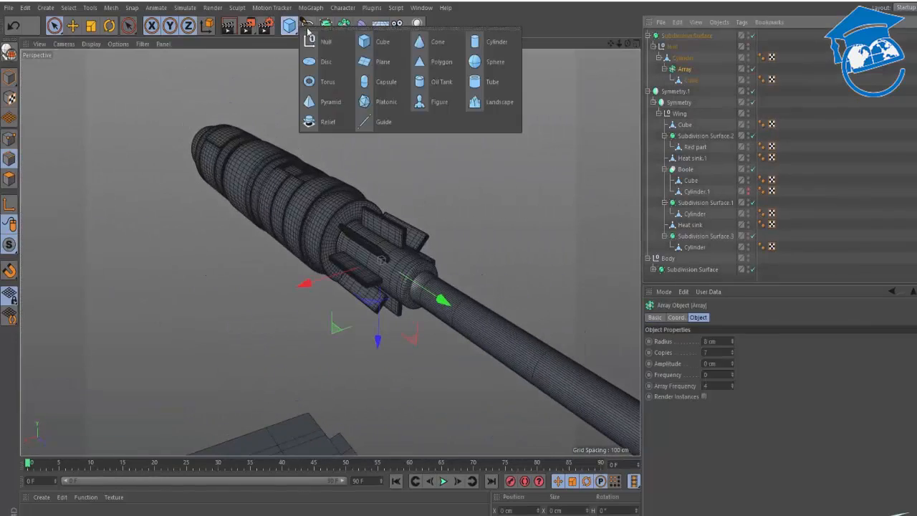
left_click(487, 86, "alt")
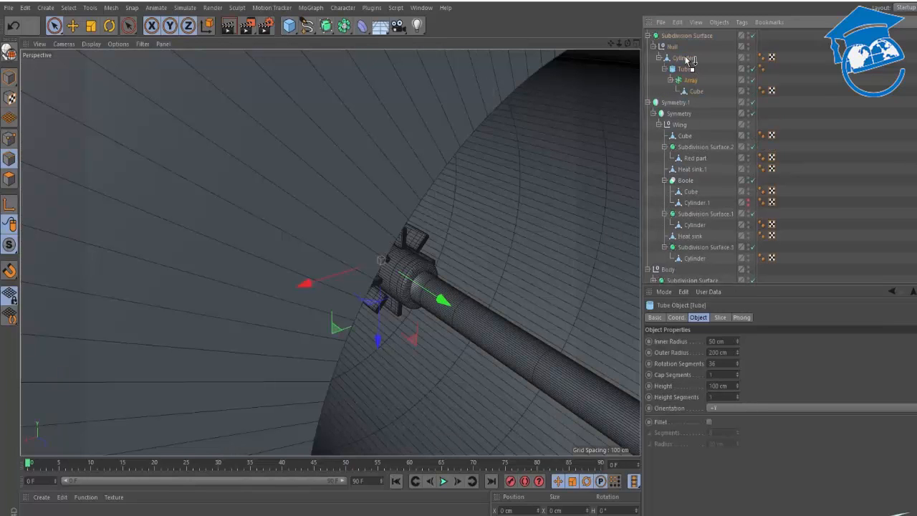
left_click_drag(689, 60, 681, 95)
scroll(530, 172, "down", 5)
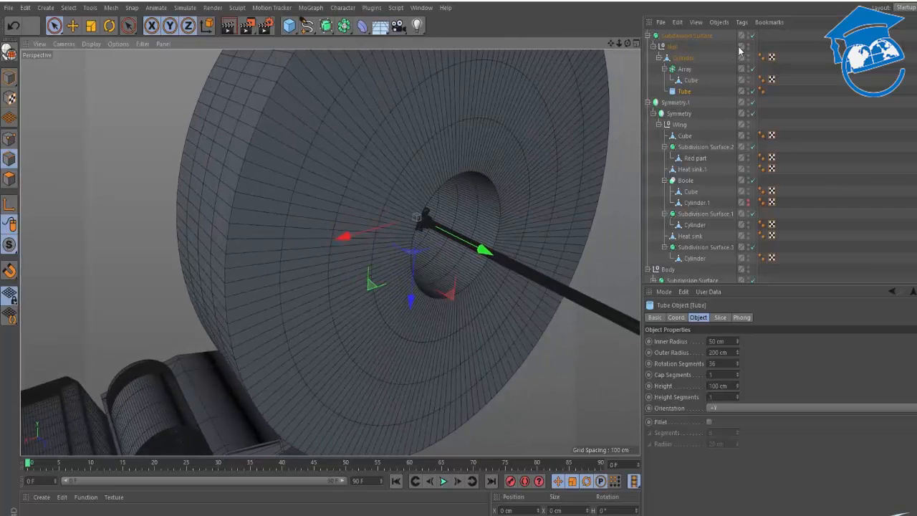
left_click(752, 35)
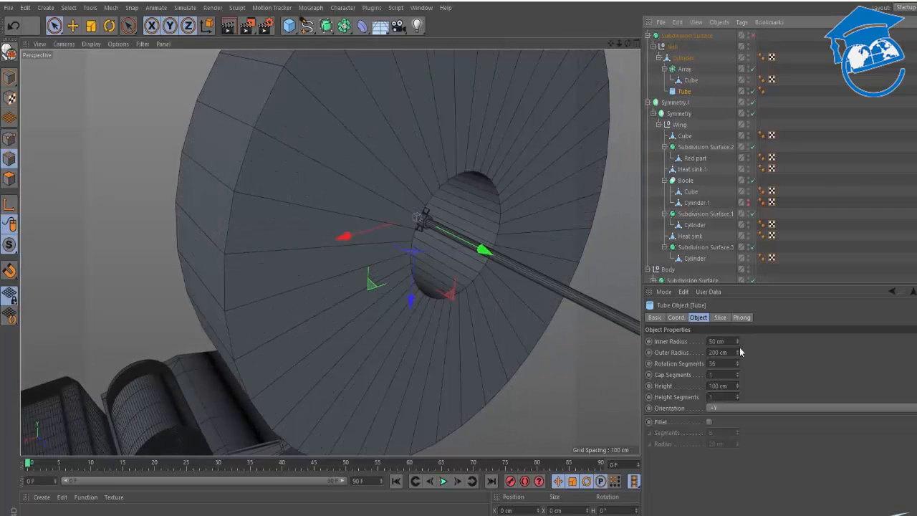
- Set the tube's inner radius to 11 cm and its outer radius to 12 cm
left_click_drag(736, 341, 680, 337)
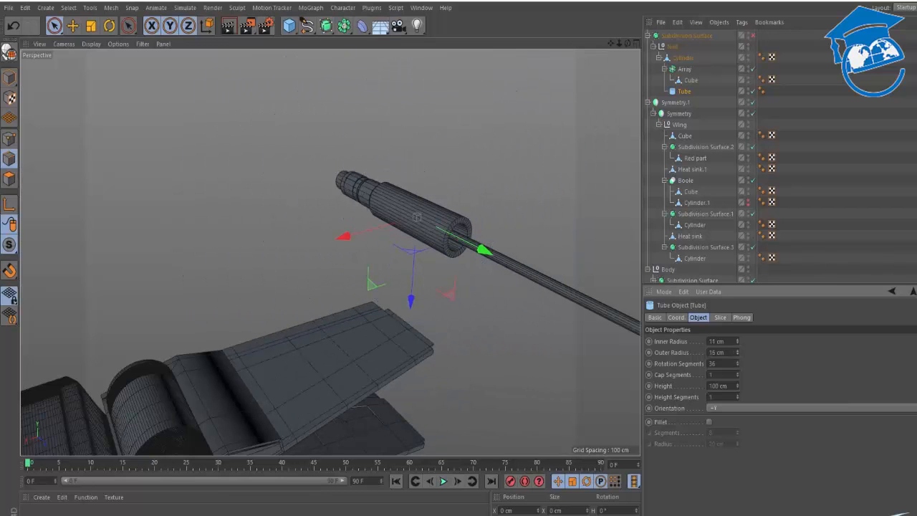
scroll(433, 216, "up", 10)
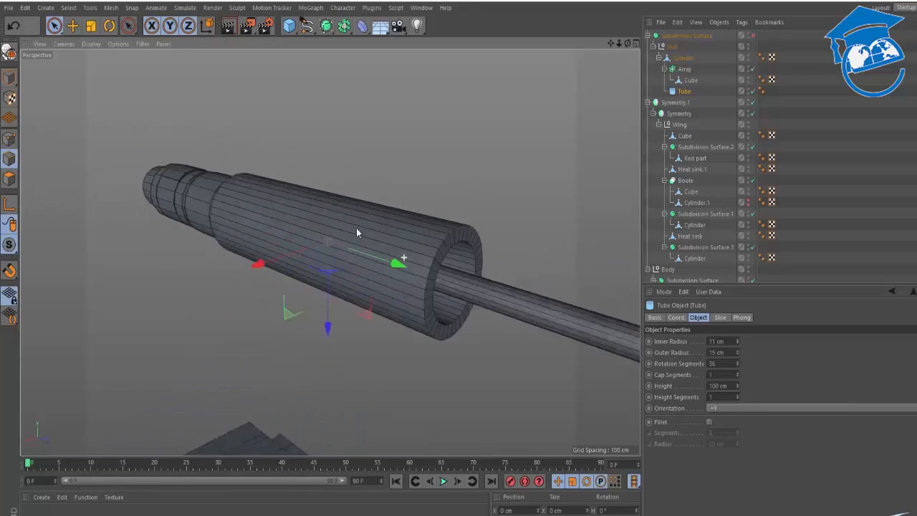
left_click_drag(357, 232, 339, 228, "alt")
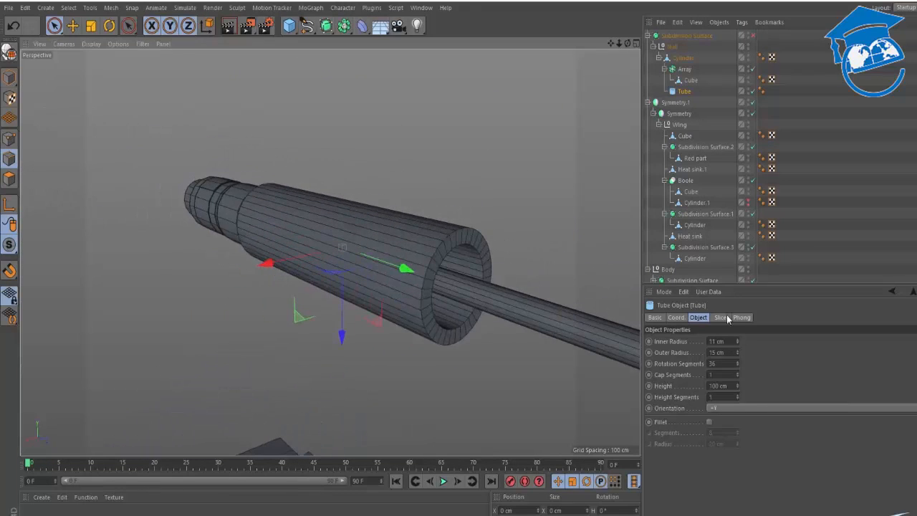
left_click(736, 356)
left_click(737, 356)
- Slide the tube forward along the barrel until its rear end sits just in front of the fins
left_click_drag(360, 225, 614, 306, "alt")
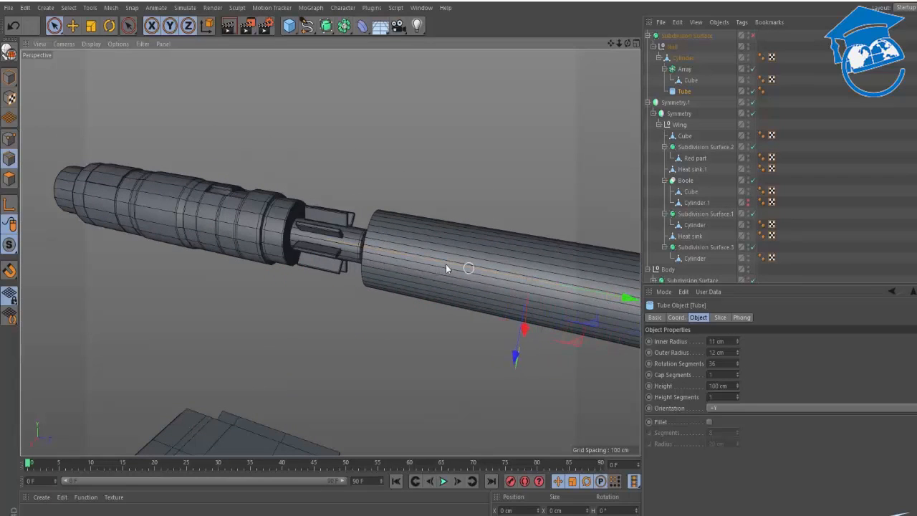
left_click_drag(445, 268, 516, 225, "alt")
scroll(443, 225, "up", 5)
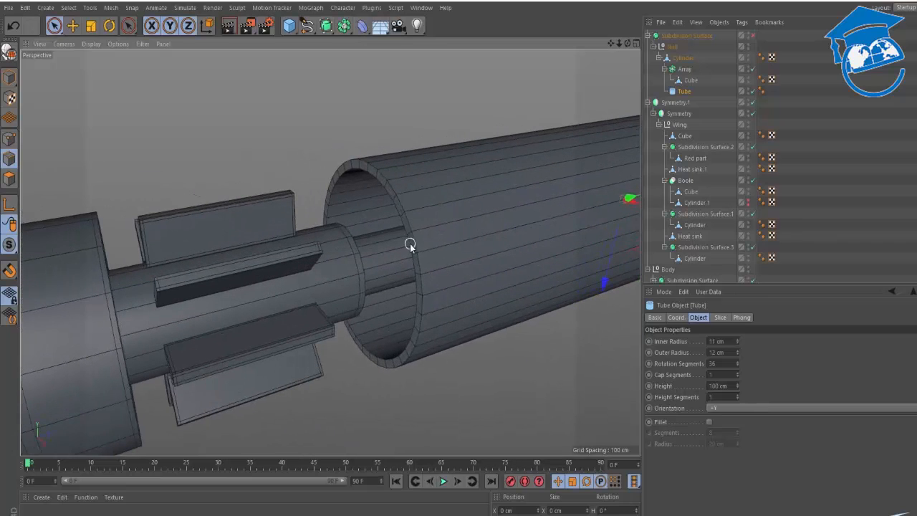
left_click_drag(410, 244, 385, 194, "alt")
- Shorten the tube to a ring about 15.9 cm high around the barrel
left_click(684, 70)
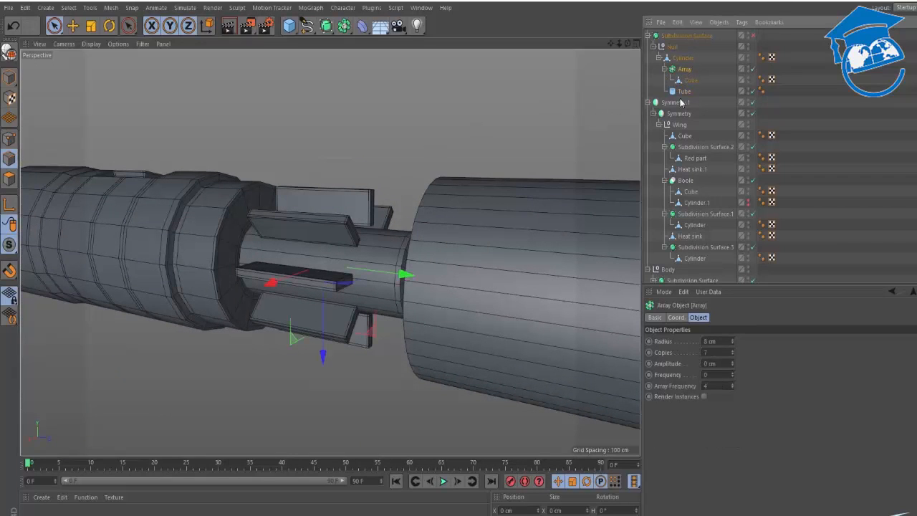
left_click(684, 91)
scroll(495, 244, "down", 4)
left_click_drag(495, 244, 213, 278, "alt")
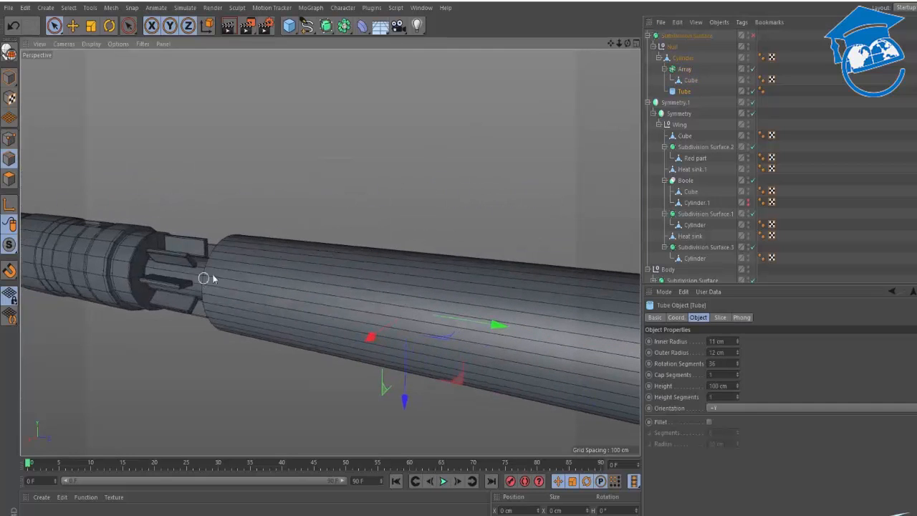
scroll(284, 274, "down", 4)
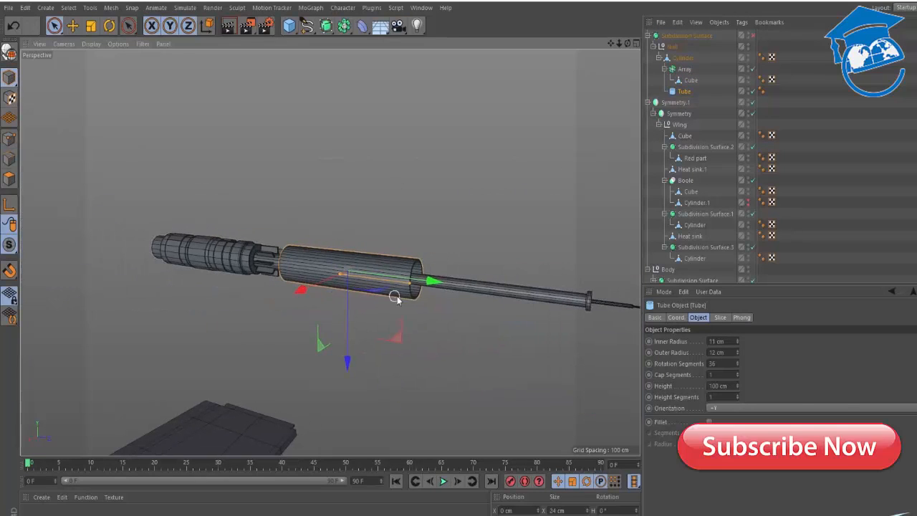
left_click_drag(412, 291, 353, 280)
scroll(350, 279, "up", 3)
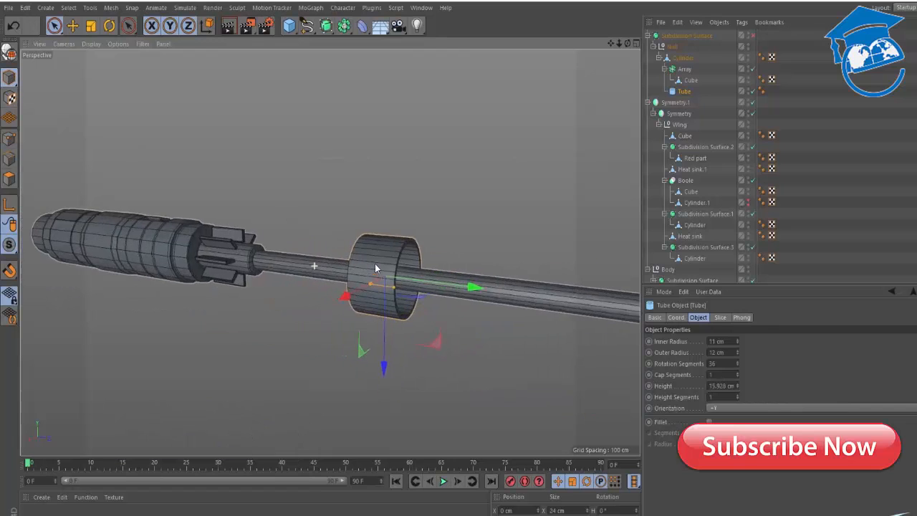
- Slide the tube back along the barrel over the fins and shrink its outer diameter to about 22.2 cm
key("e")
left_click_drag(471, 285, 303, 268)
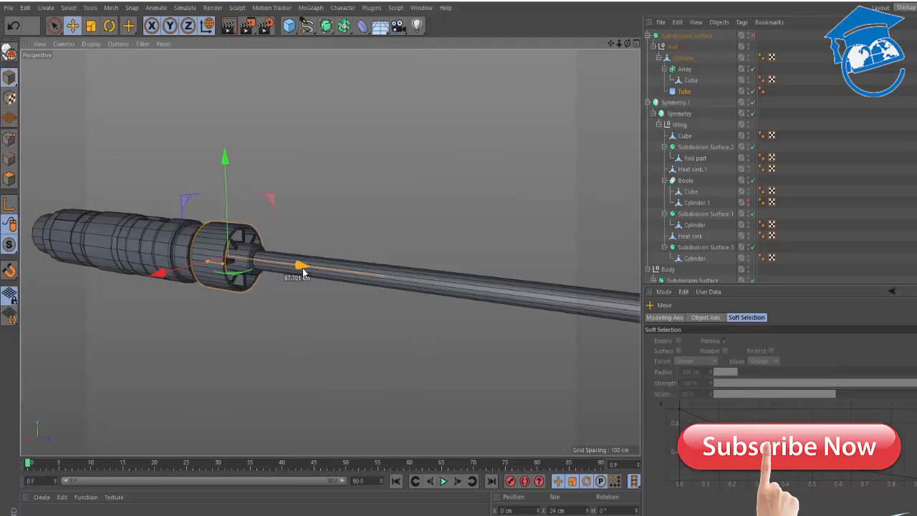
scroll(303, 267, "up", 5)
left_click_drag(306, 218, 204, 208, "alt")
left_click_drag(232, 284, 315, 308)
left_click_drag(224, 303, 234, 306)
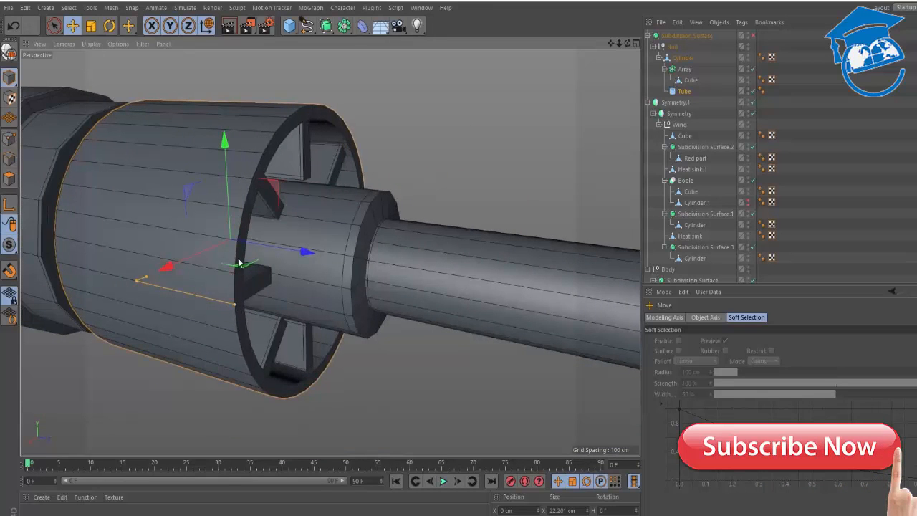
left_click_drag(240, 263, 381, 202, "alt")
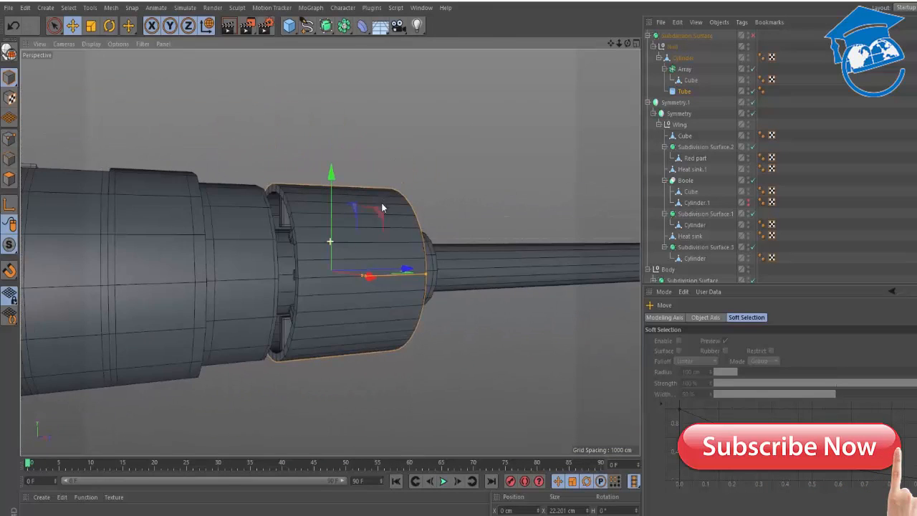
- Convert the tube to an editable polygon object
key("c")
left_click_drag(409, 266, 426, 187, "alt")
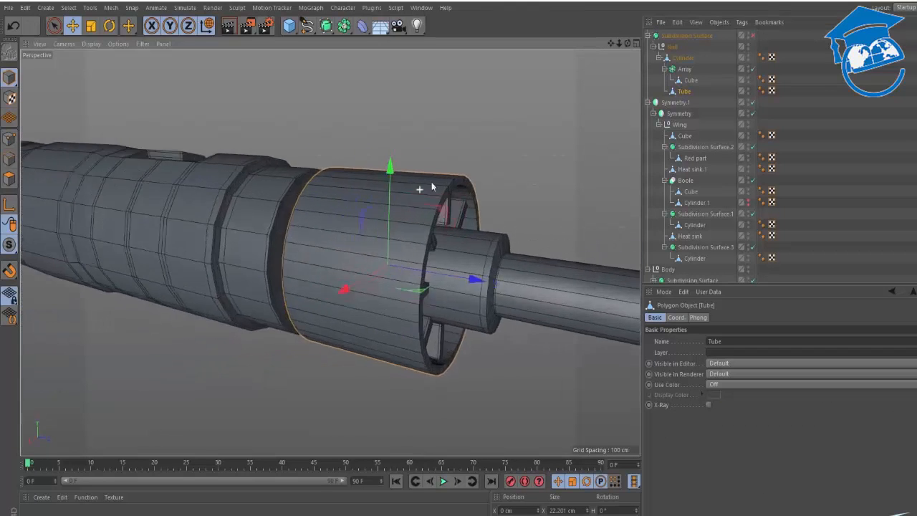
right_click_drag(425, 187, 393, 185, "alt")
left_click_drag(393, 184, 542, 129, "alt")
left_click(542, 129)
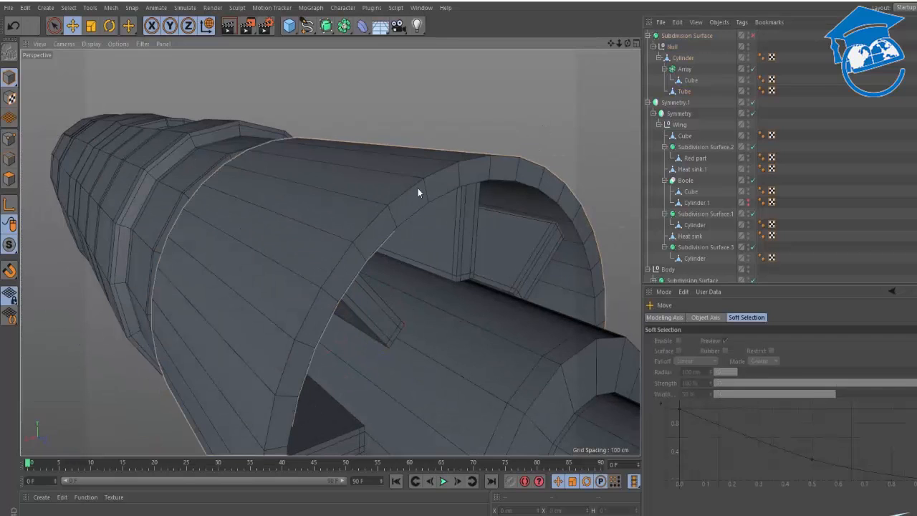
- Select the tube's outer and inner wall polygon loops and inset them by 0.33 cm with Extrude Inner
left_click_drag(417, 188, 488, 225, "alt")
left_click(470, 145)
left_click(10, 179)
key("u")
key("l")
left_click(424, 214)
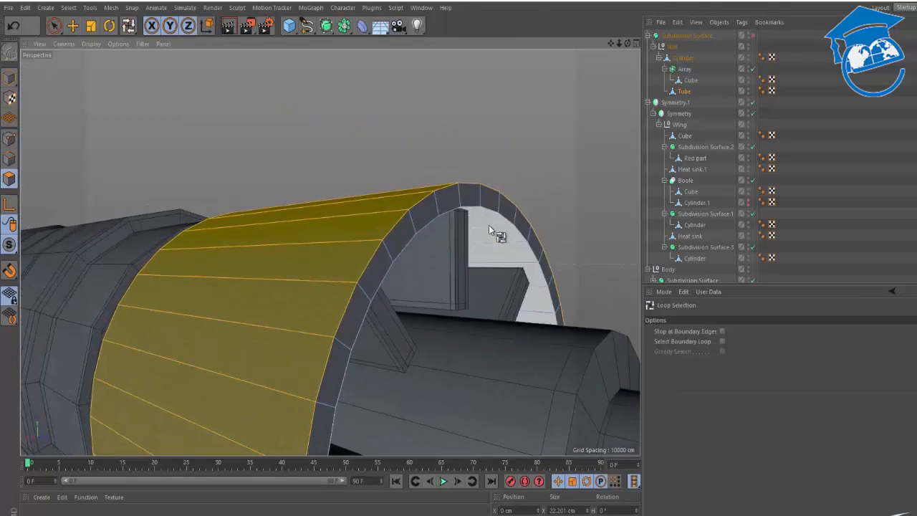
left_click(488, 225, "shift")
left_click_drag(547, 171, 550, 190, "alt")
key("i")
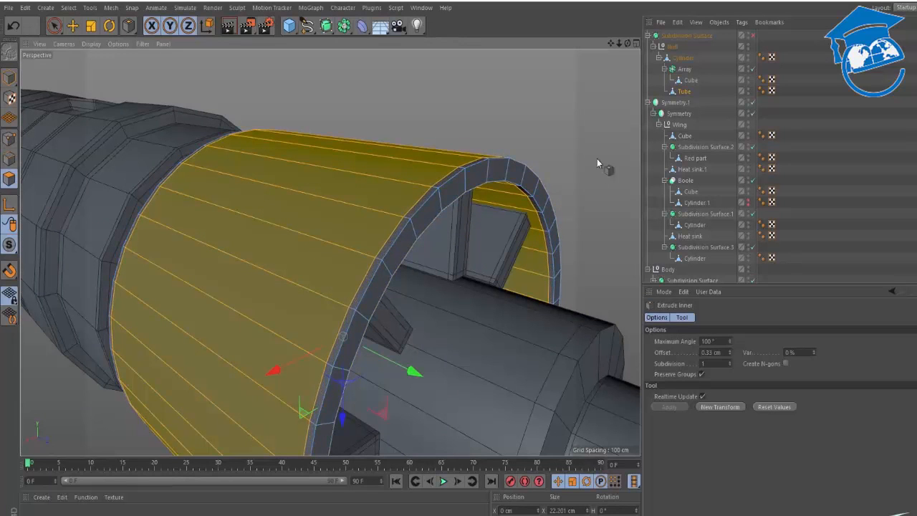
key("ctrl+shift+a")
- Cut an edge loop around both the front and rear rims of the tube and turn the smoothing back on
key("k")
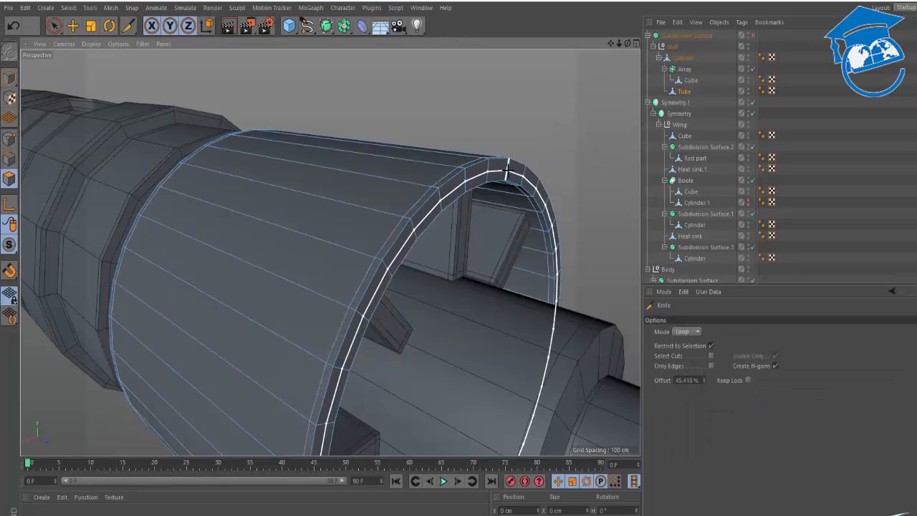
left_click_drag(373, 197, 329, 194, "alt")
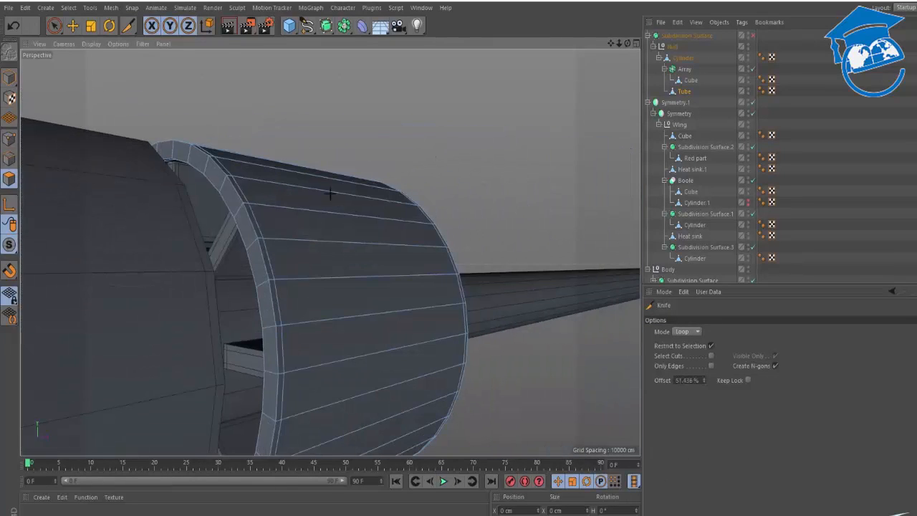
left_click(237, 208)
key("e")
key("q")
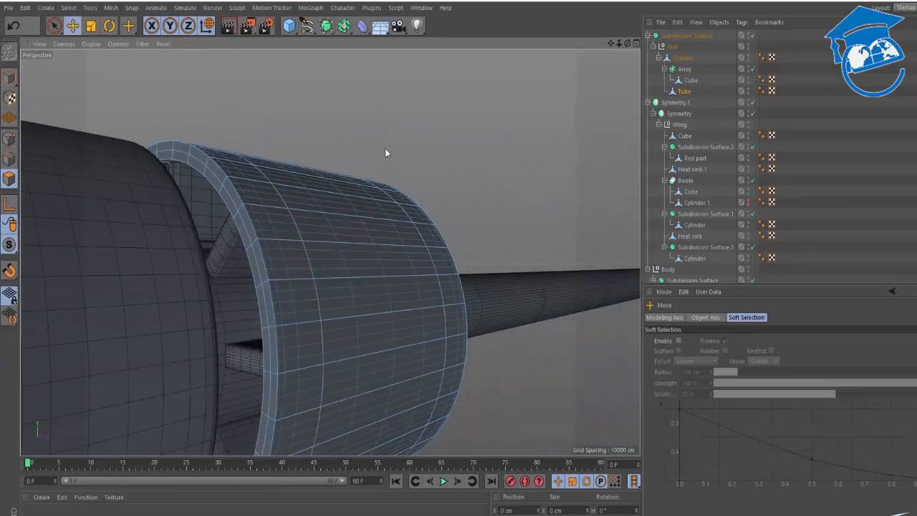
left_click_drag(385, 148, 317, 219, "alt")
scroll(387, 165, "up", 3)
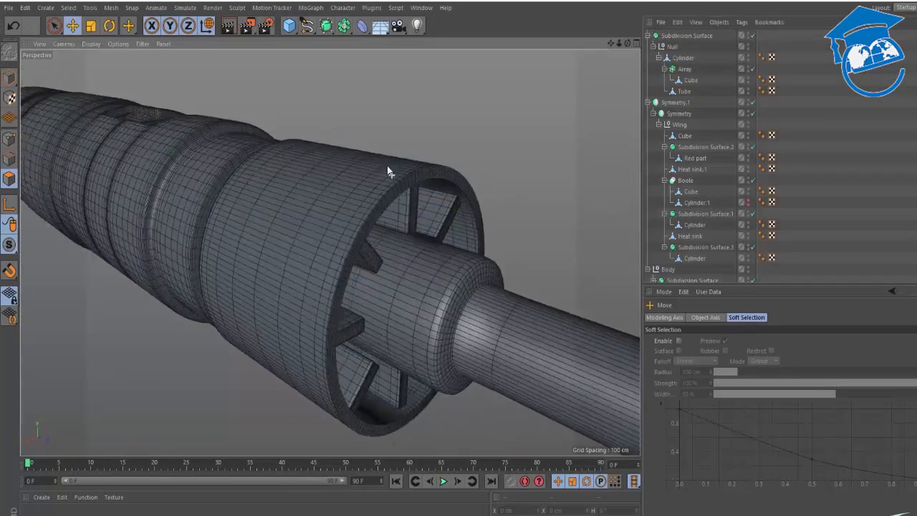
scroll(387, 166, "up", 6)
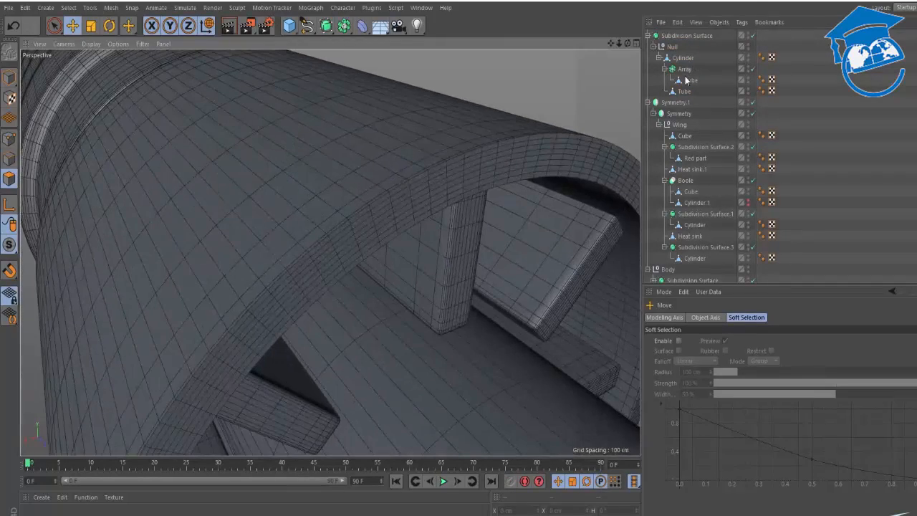
- Optimize the tube's points with the smoothing switched off, and re-enable the Subdivision Surface
left_click(688, 79)
left_click(686, 94)
left_click_drag(380, 186, 54, 171, "alt")
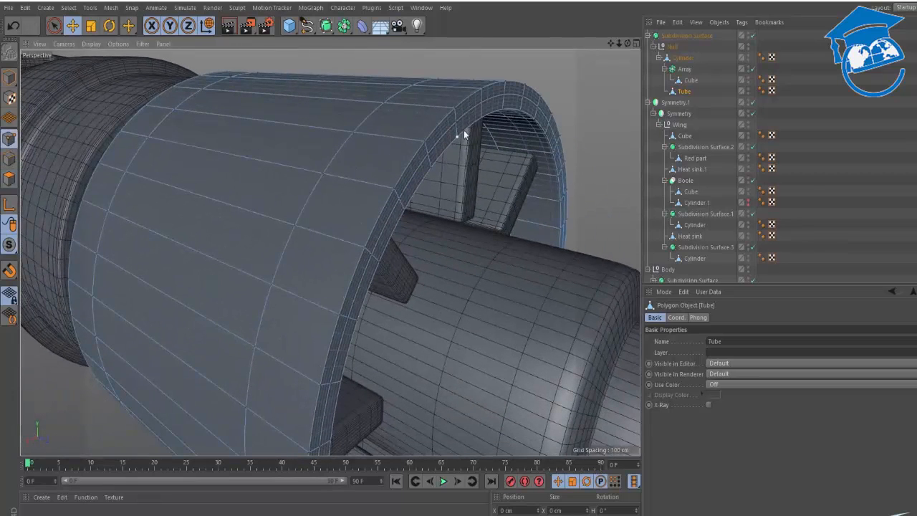
key("q")
left_click(565, 87)
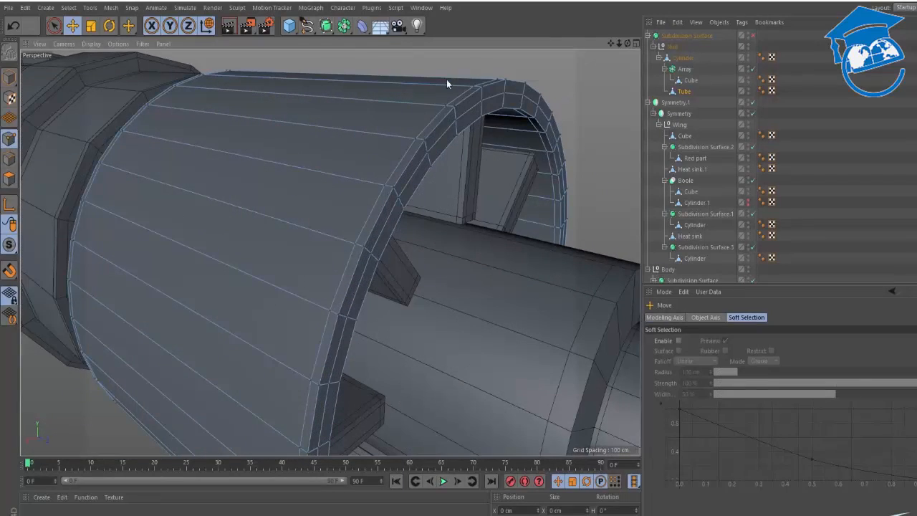
key("ctrl+z")
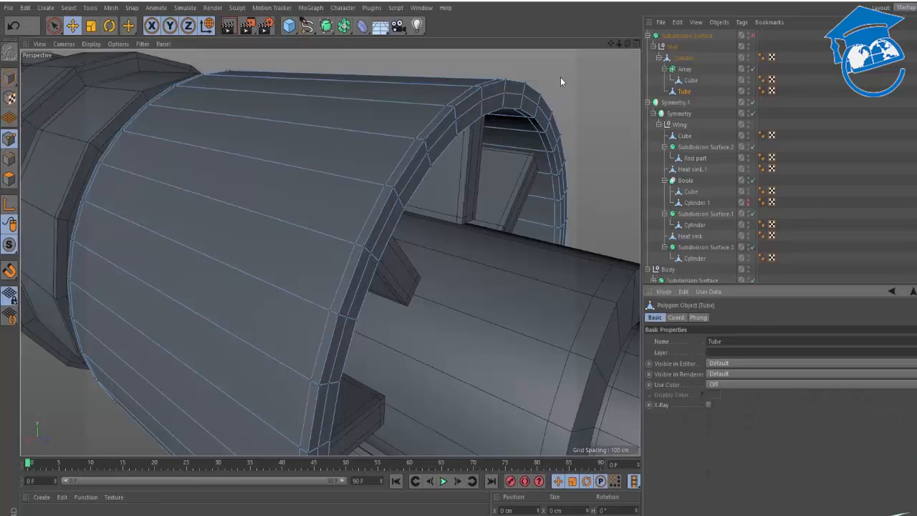
key("q")
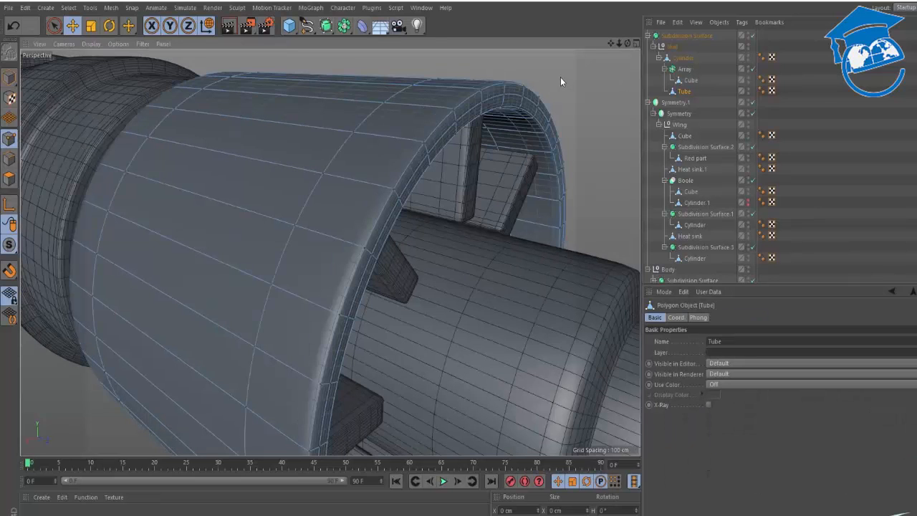
- Deselect the tube and run the Optimize command
left_click(824, 86)
right_click_drag(492, 104, 368, 145, "alt")
left_click_drag(368, 144, 401, 241, "alt")
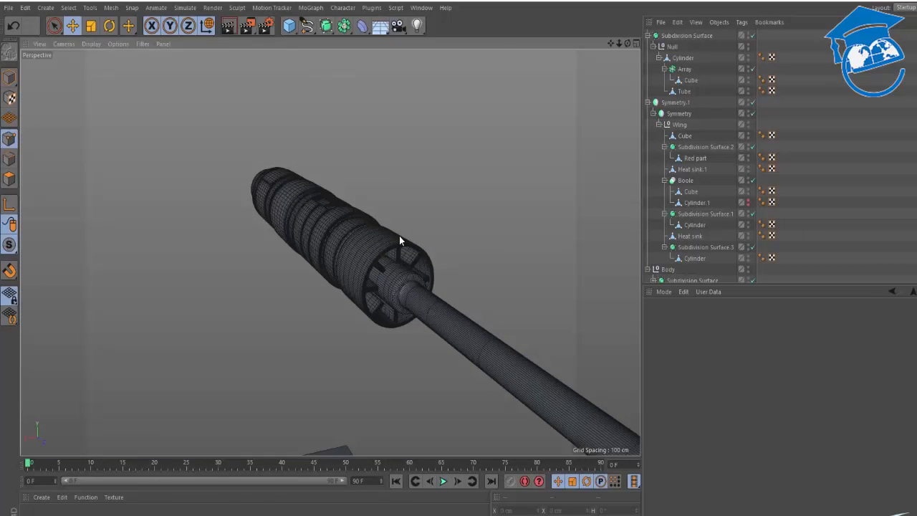
key("u")
key("Escape")
key("u")
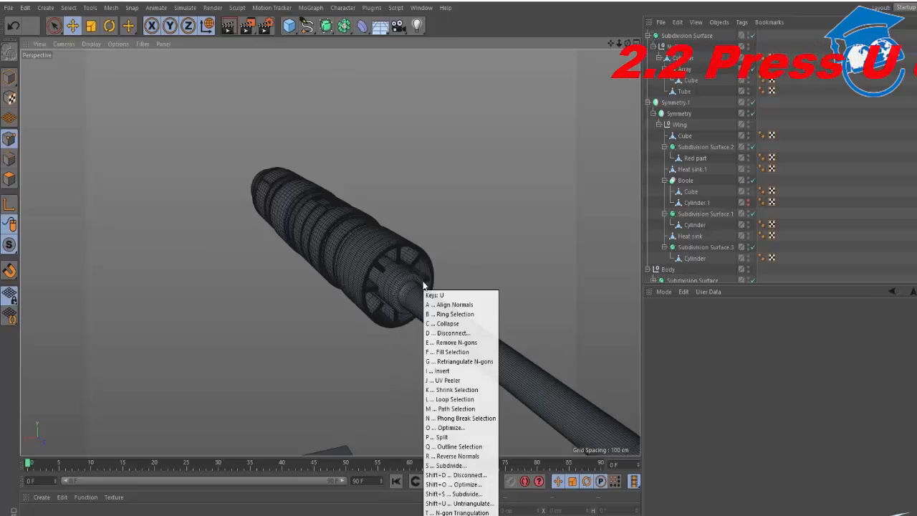
key("o")
- Cut an edge loop around the gun cylinder's barrel a short distance in front of the collar
right_click_drag(488, 220, 377, 231, "alt")
left_click_drag(377, 232, 437, 253, "alt")
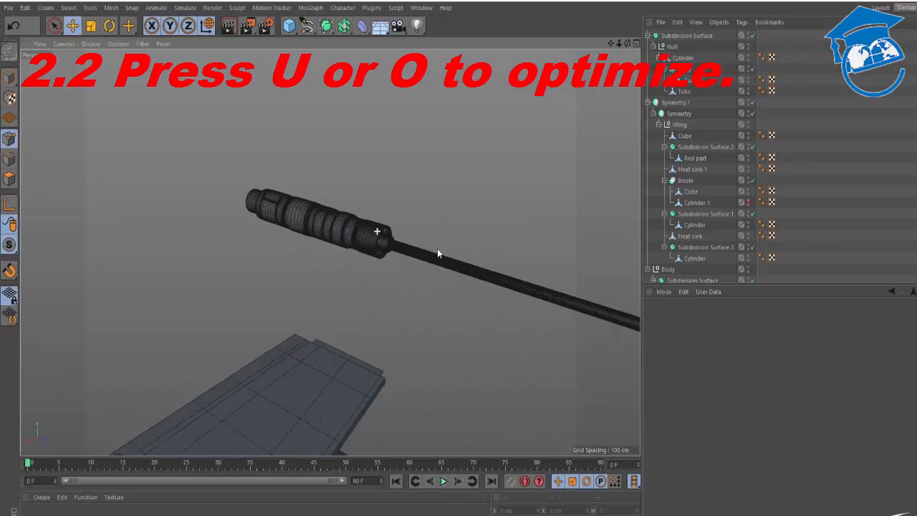
right_click_drag(437, 253, 454, 194, "alt")
left_click_drag(454, 193, 386, 208, "alt")
right_click_drag(387, 208, 456, 215, "alt")
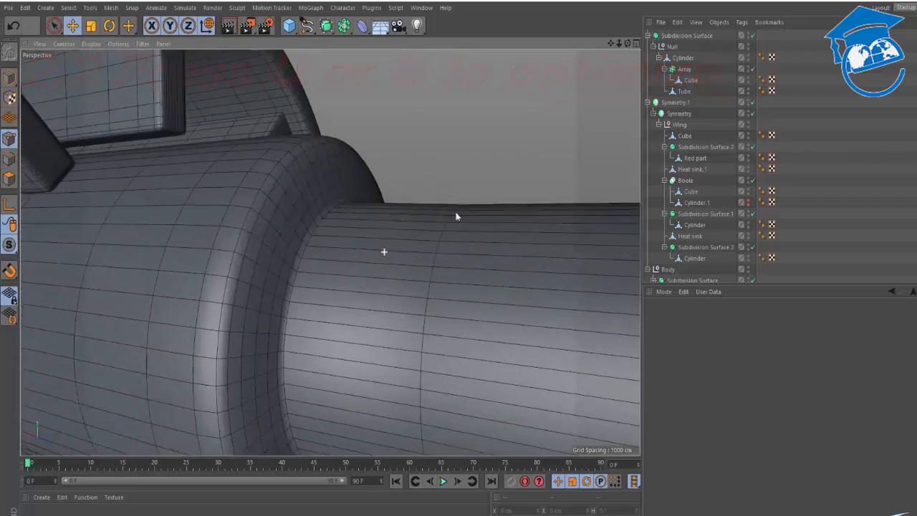
left_click_drag(455, 216, 374, 234, "alt")
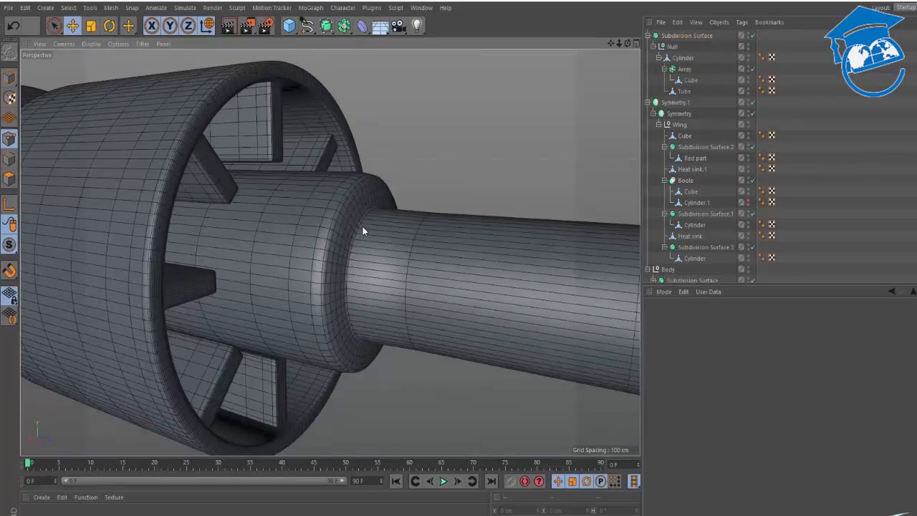
left_click(159, 127)
left_click(399, 295)
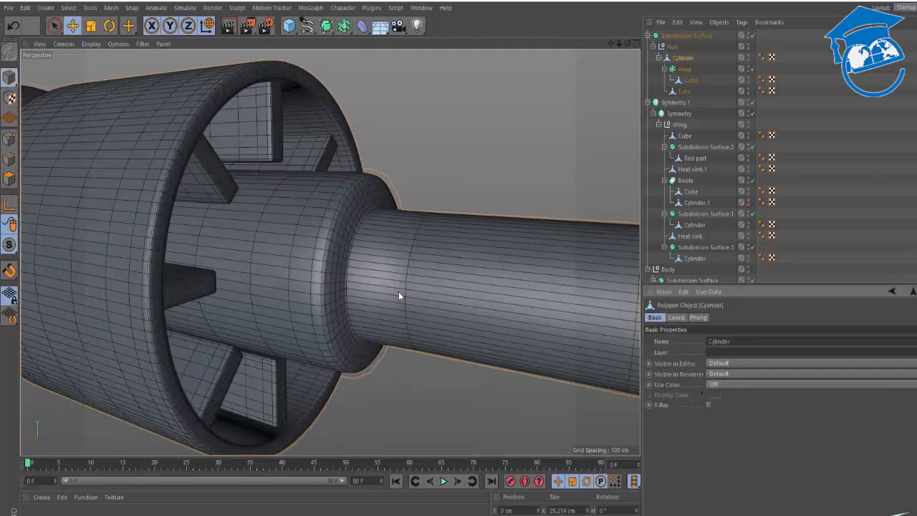
left_click(9, 159)
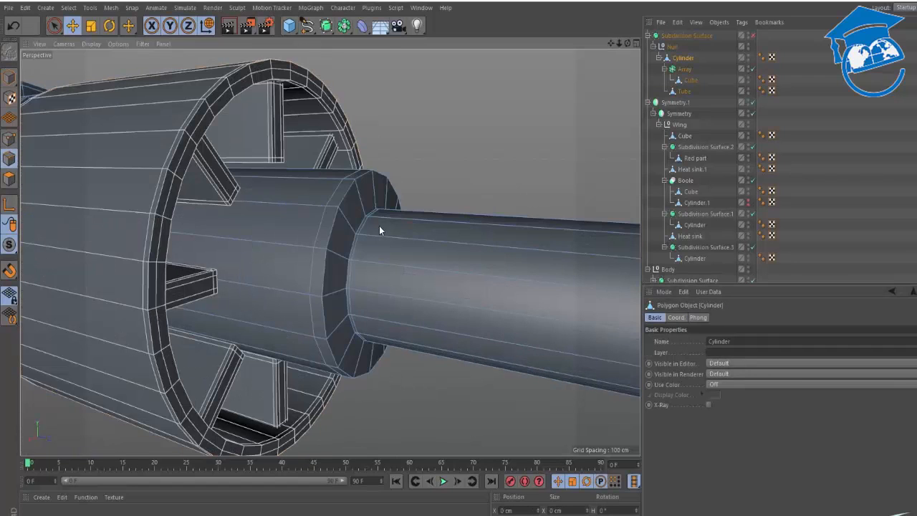
key("k")
key("l")
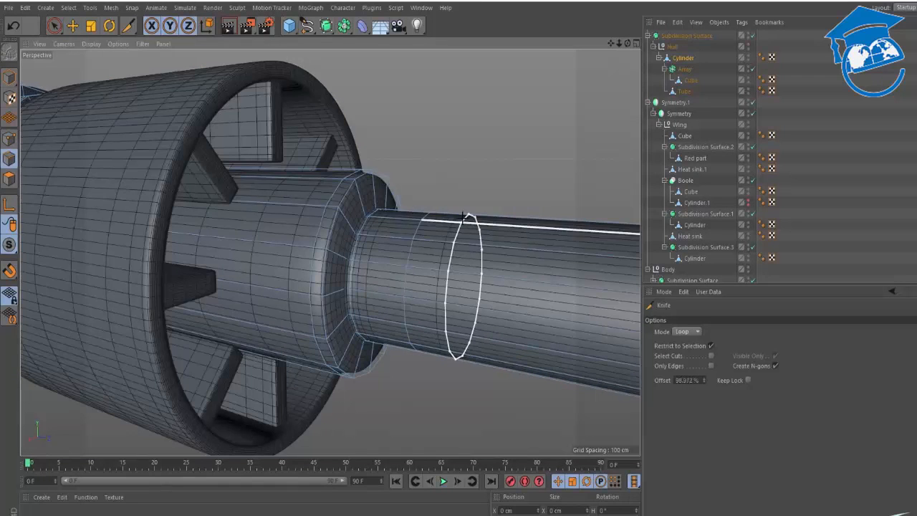
- Turn the smoothing off and dissolve the edge loop just cut around the barrel
left_click_drag(353, 244, 364, 266, "alt")
key("e")
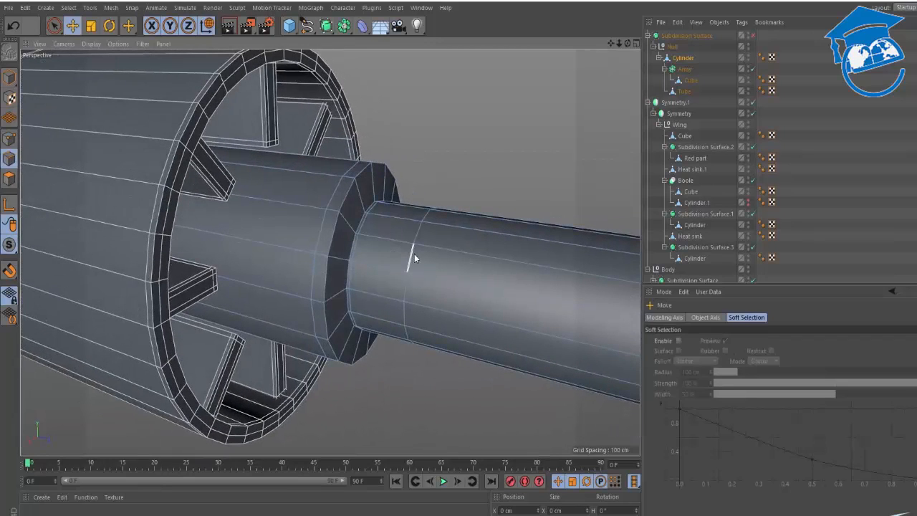
right_click(445, 182)
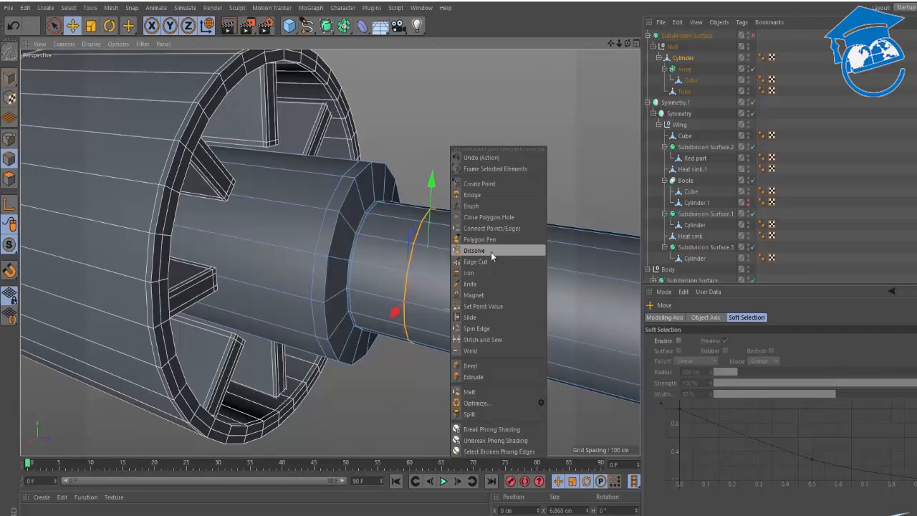
left_click(477, 252)
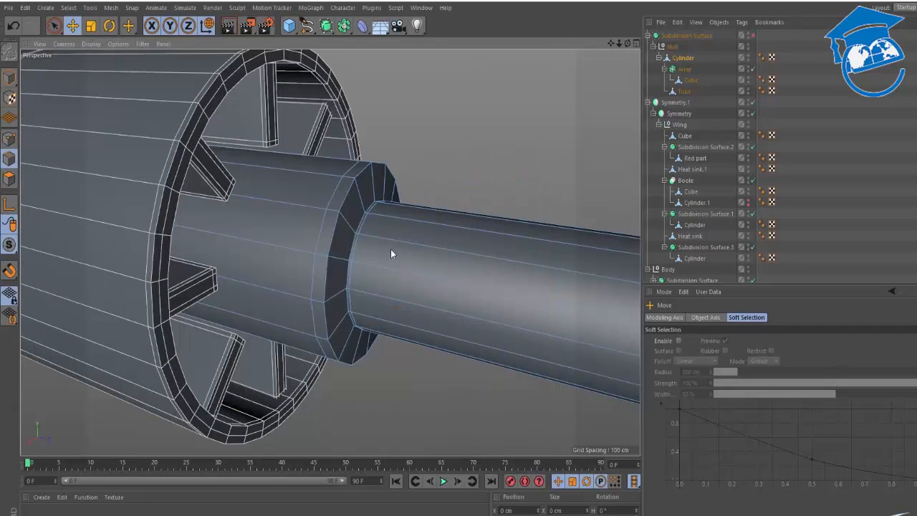
- Move the barrel's edge loop nearest the collar about 0.93 cm forward along the barrel
double_click(356, 254)
left_click_drag(450, 284, 466, 288)
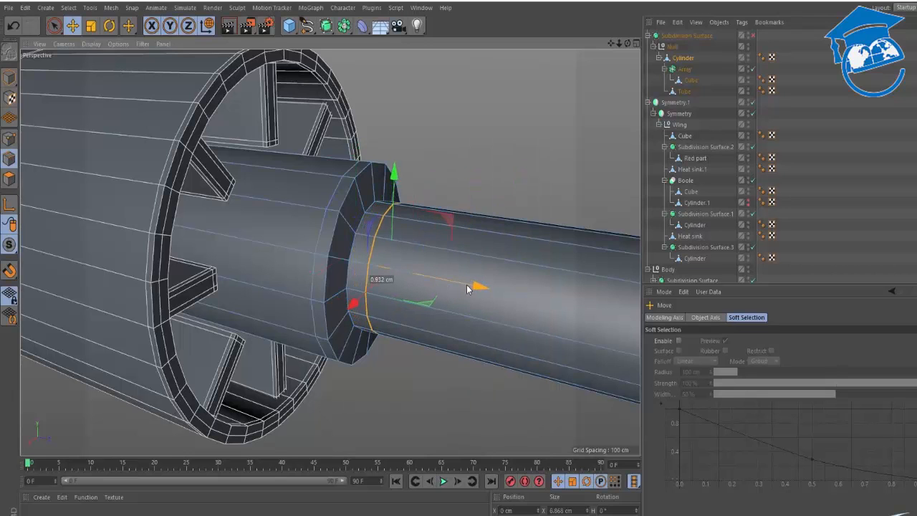
left_click(488, 165)
- Cut an edge loop around the collar's front face and turn the smoothing back on
key("k")
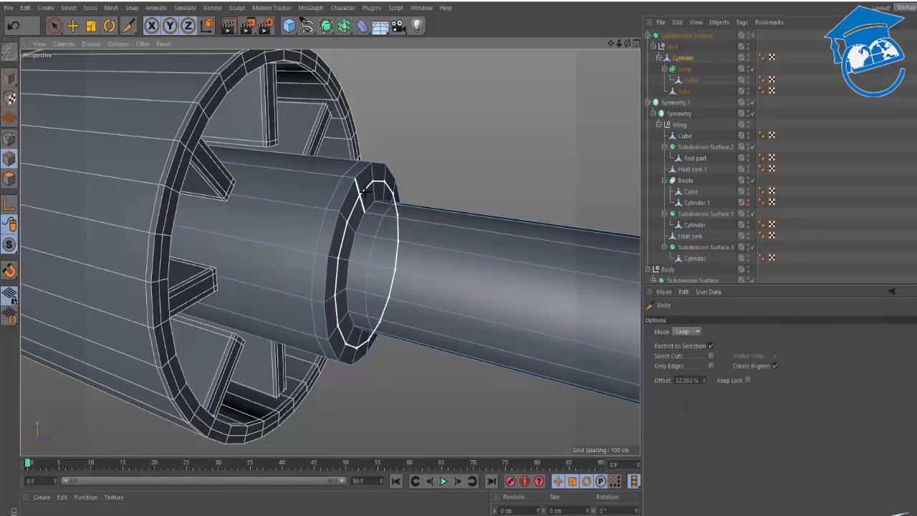
left_click(362, 199)
key("q")
key("e")
- View the whole gun and compare it with the X-wing_SWB.png reference picture in the image viewer
left_click_drag(506, 219, 318, 241, "alt")
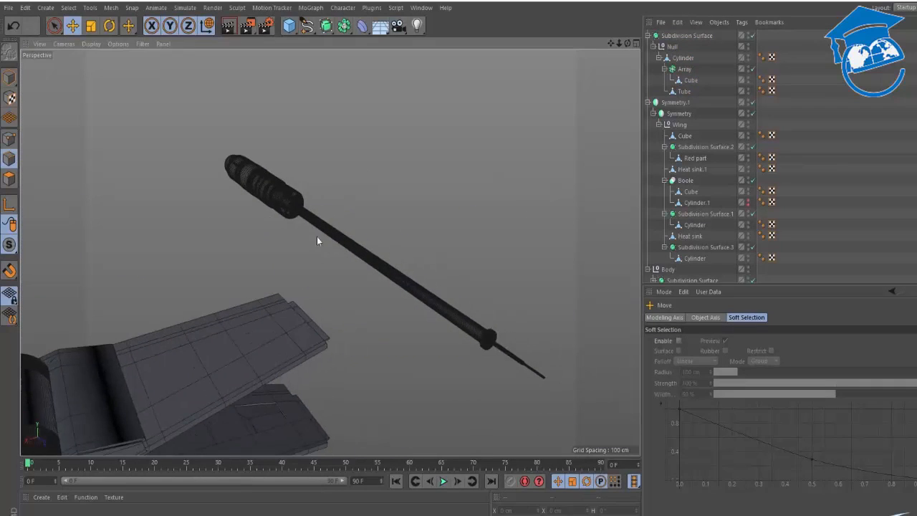
left_click_drag(473, 325, 537, 315, "alt")
key("alt+Tab")
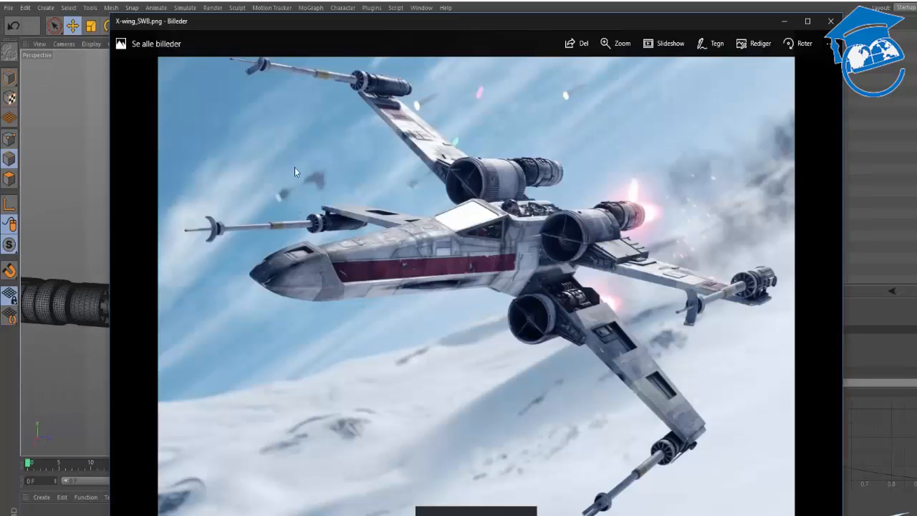
key("alt+Tab")
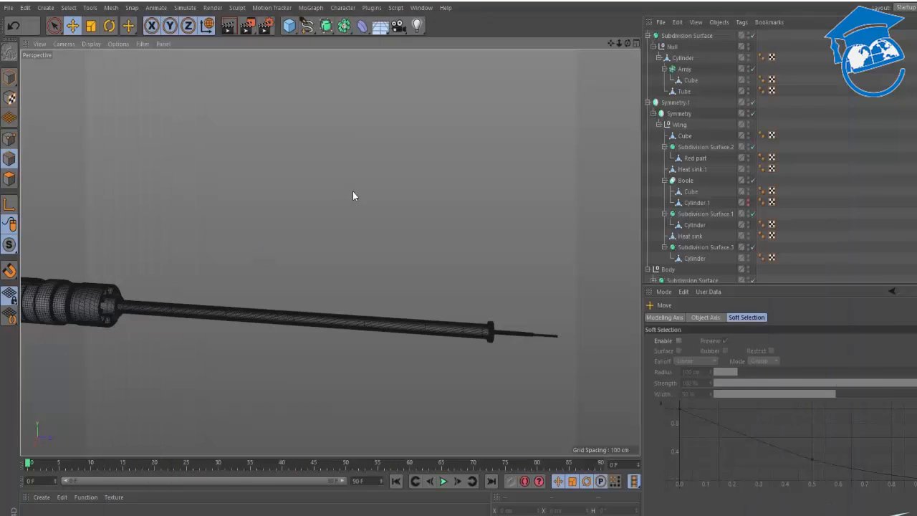
- Add a new tube primitive to the gun and place the existing collar tube under the Array object
left_click(685, 91)
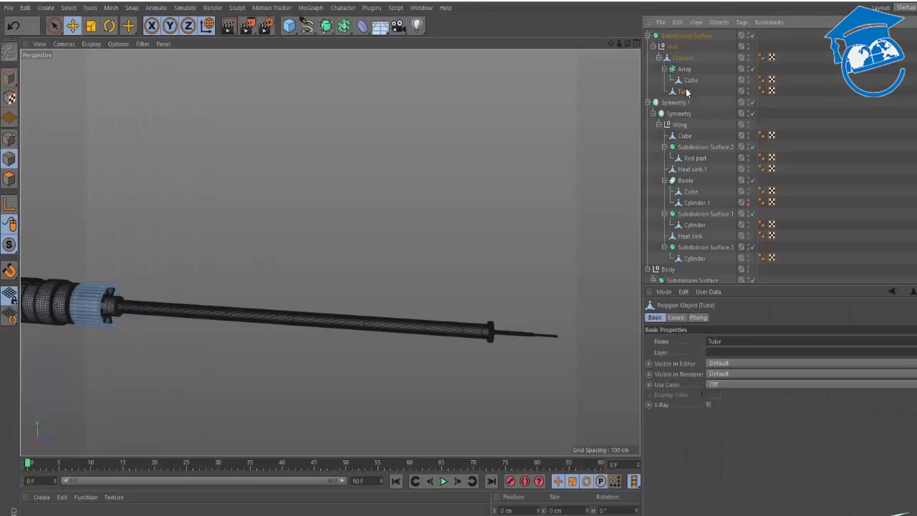
middle_click_drag(122, 319, 351, 192, "alt")
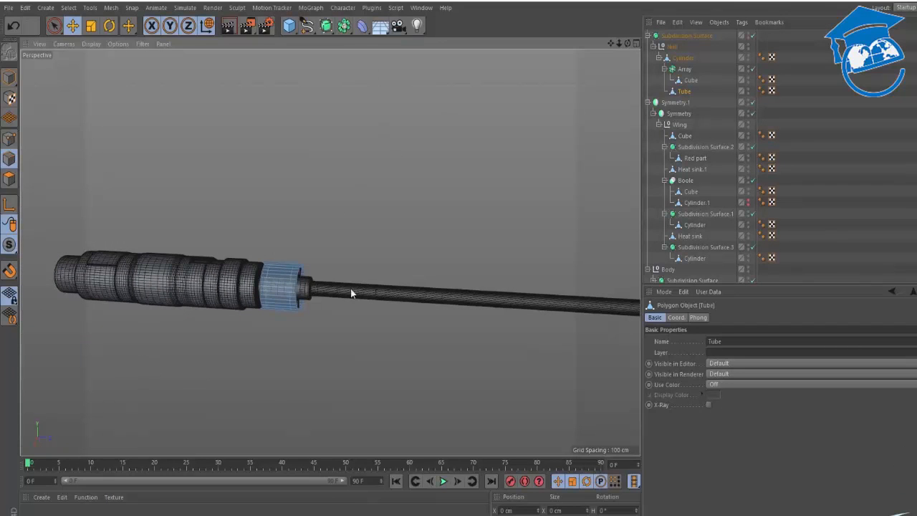
left_click(289, 26)
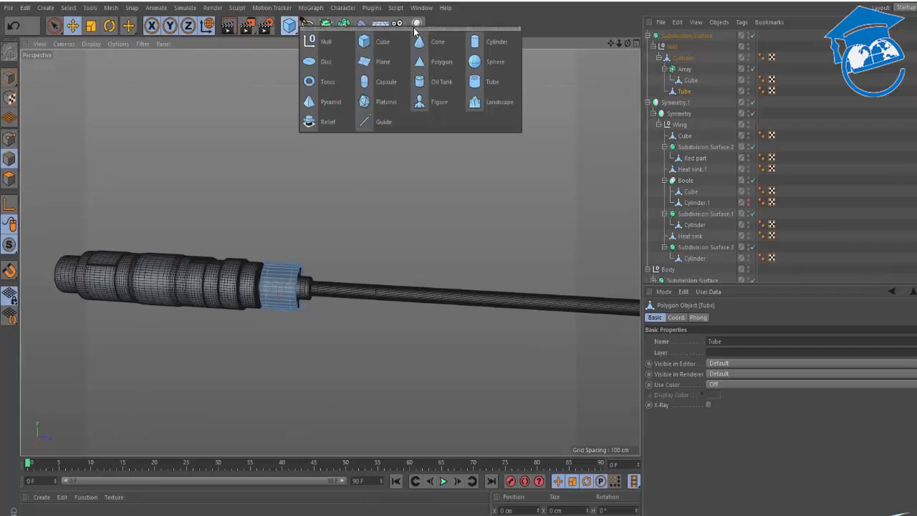
left_click(488, 83, "alt")
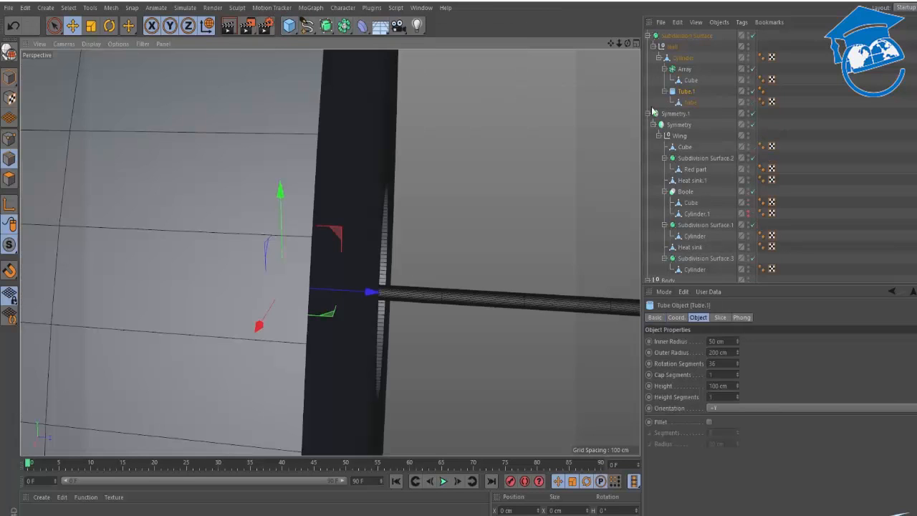
left_click_drag(690, 107, 687, 87)
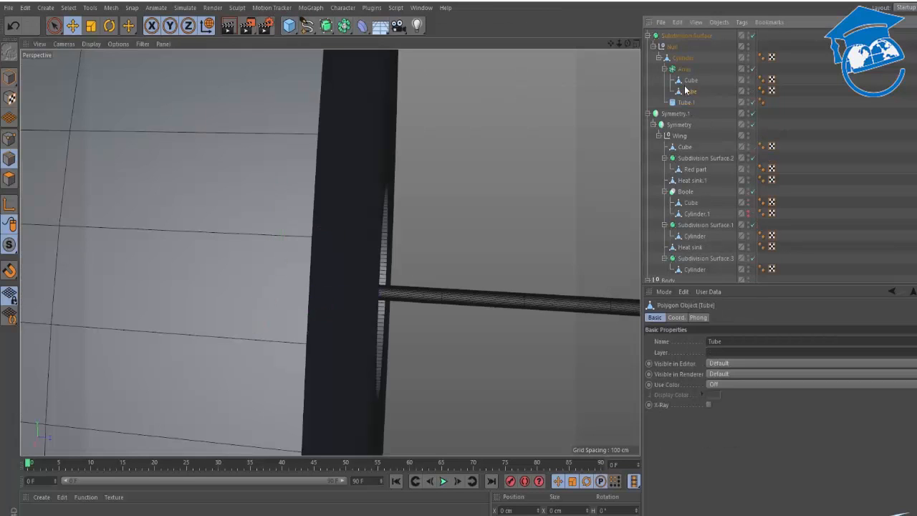
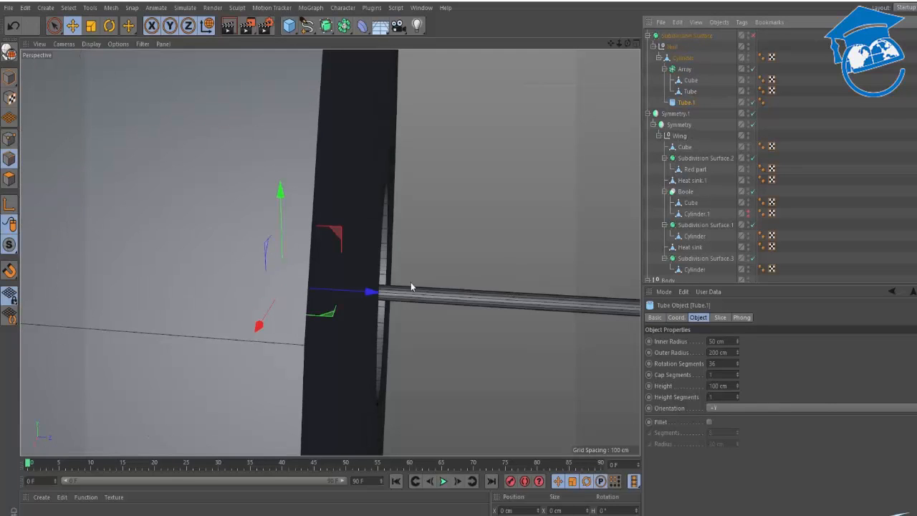
- Set the new tube's inner radius to 8 cm and outer radius to 15 cm, and rotate it crosswise to the barrel
left_click_drag(736, 346, 723, 356)
left_click_drag(444, 316, 397, 320, "alt")
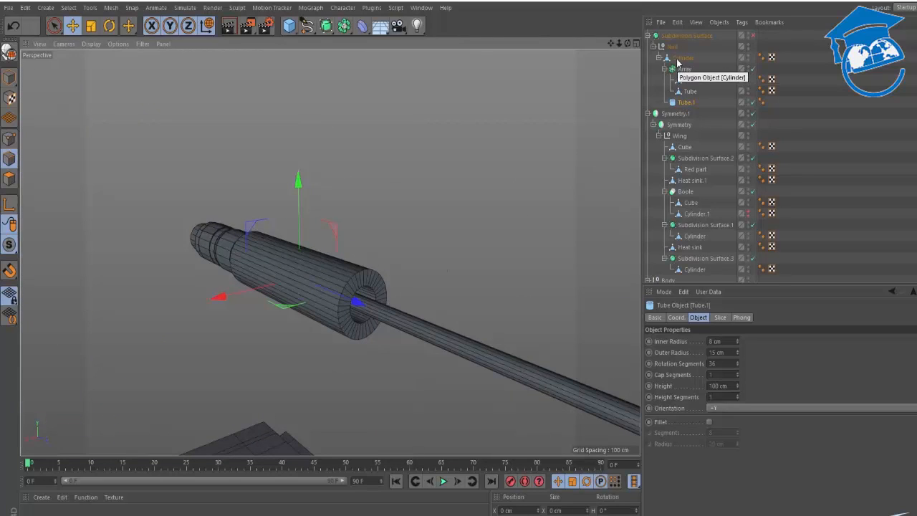
key("r")
left_click_drag(303, 301, 338, 322)
- Move the new tube forward along the barrel to its front tip
scroll(330, 253, "down", 3)
key("e")
left_click_drag(329, 252, 639, 311, "alt")
scroll(280, 259, "up", 4)
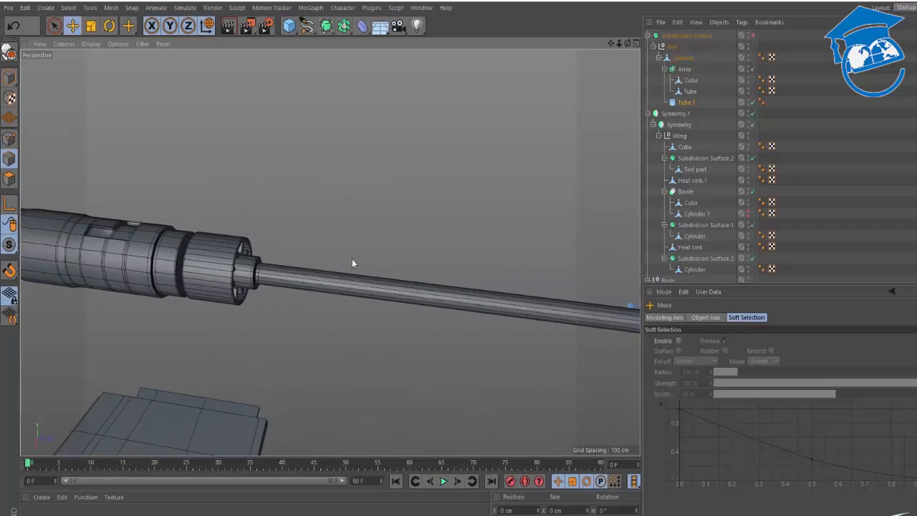
middle_click_drag(351, 259, 97, 164, "alt")
left_click_drag(97, 164, 336, 162, "alt")
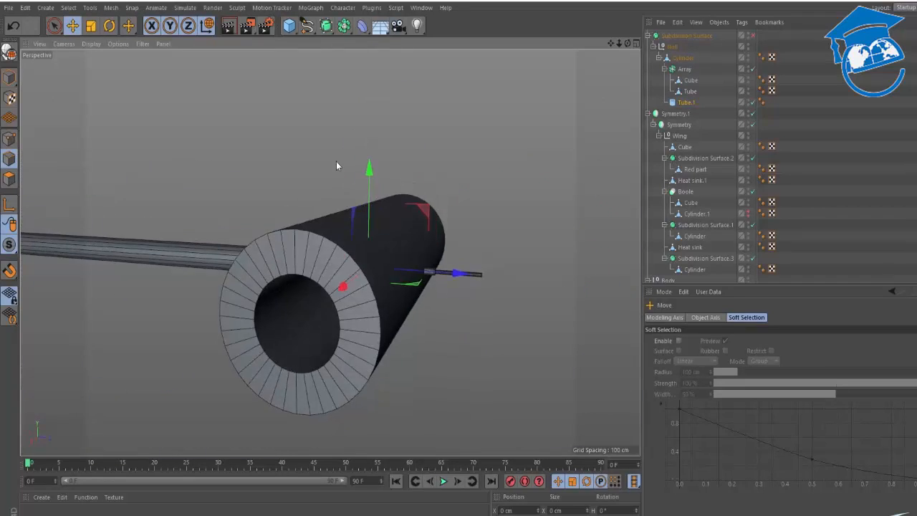
- Set the tube's inner radius to 14 cm, shift it forward along the barrel and compare it with the X-wing_SWB.png reference picture
left_click(686, 103)
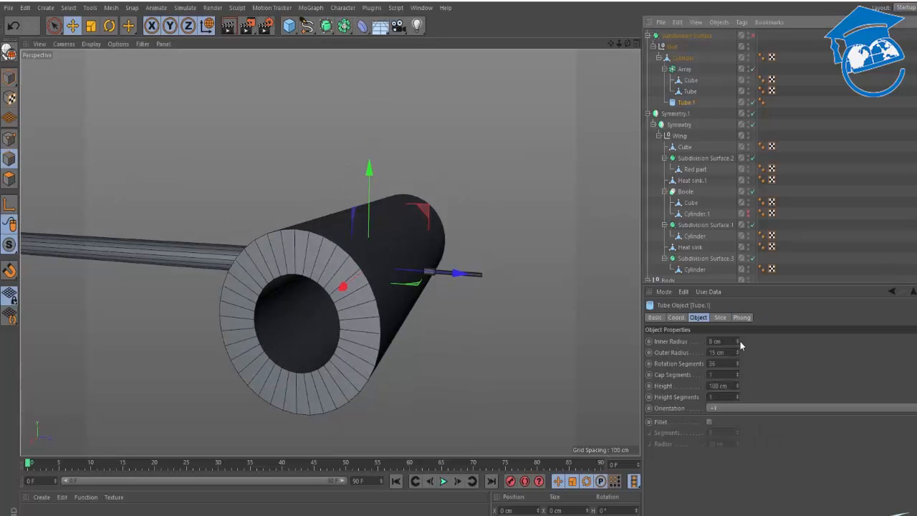
left_click_drag(736, 338, 736, 338)
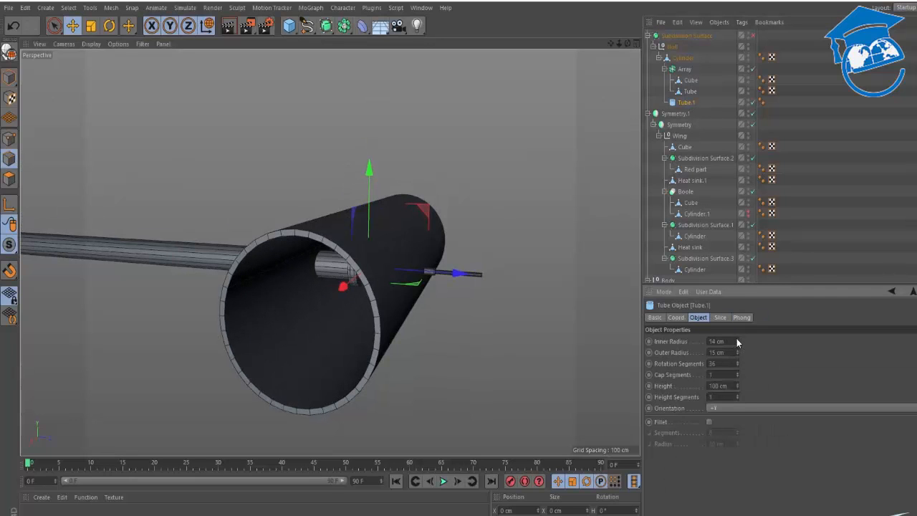
left_click_drag(366, 268, 401, 244, "alt")
left_click_drag(410, 305, 454, 306)
key("alt+Tab")
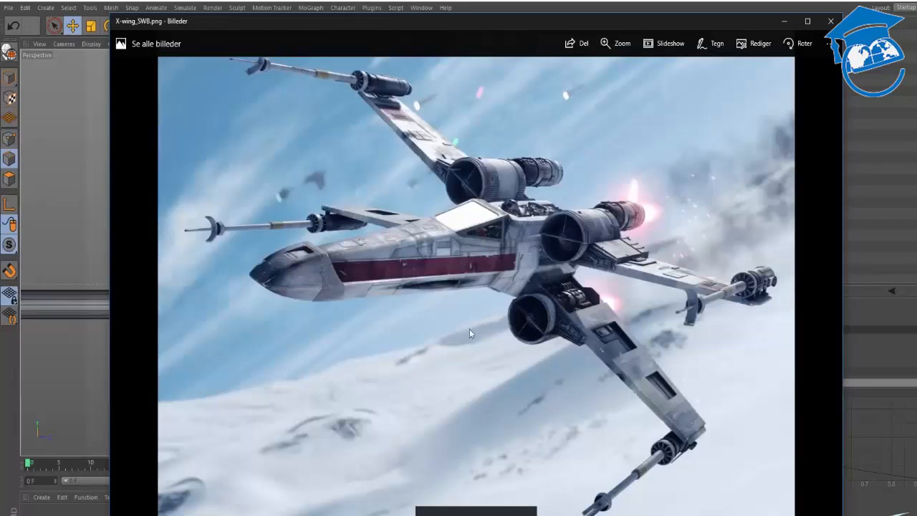
key("alt+Tab")
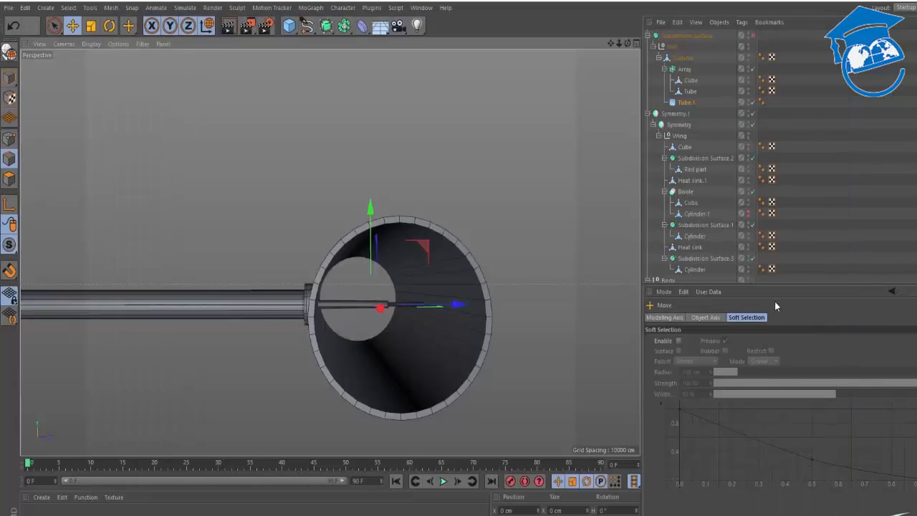
- Reduce the tube at the barrel tip to a 12 cm outer radius and an 11 cm inner radius
left_click(684, 103)
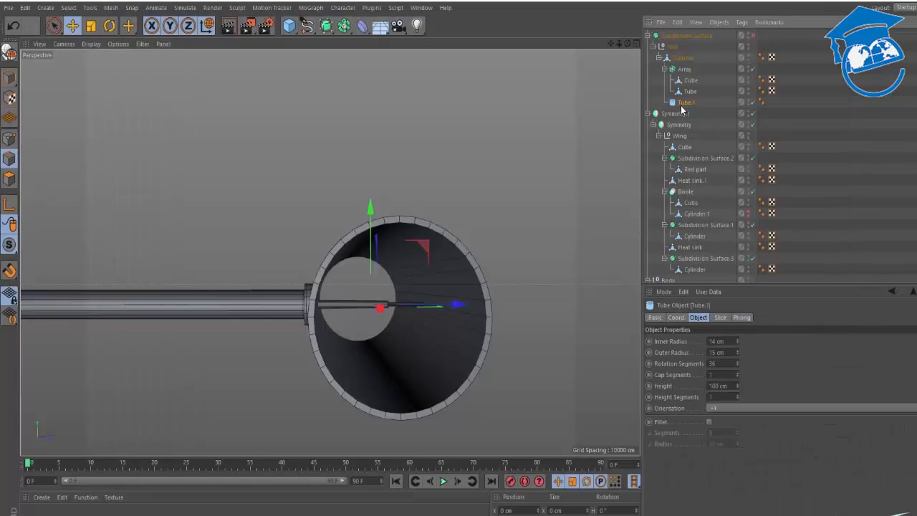
left_click(737, 354)
left_click(737, 355)
left_click(737, 355)
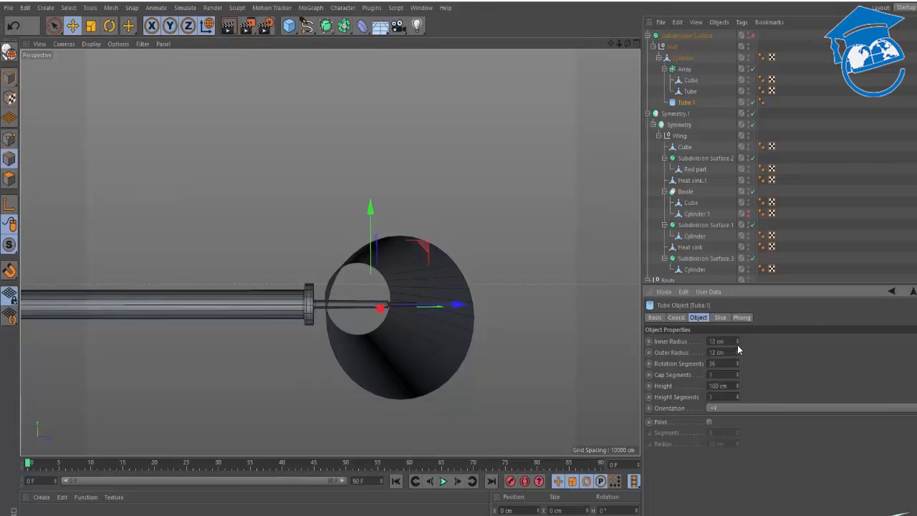
left_click(737, 343)
left_click(737, 344)
left_click_drag(430, 315, 383, 310, "alt")
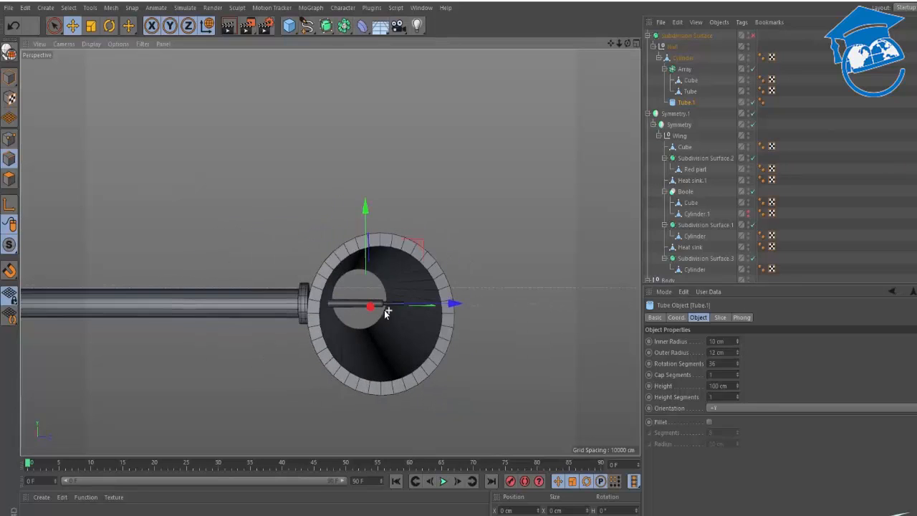
left_click(737, 339)
left_click_drag(479, 324, 251, 215, "alt")
- Set the tube's height to 5 cm and convert it into an editable polygon object
key("e")
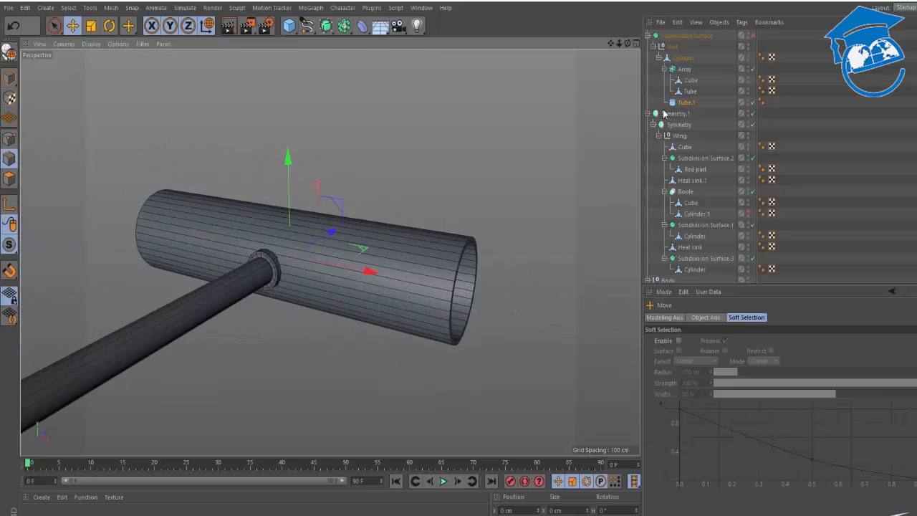
left_click(678, 102)
left_click_drag(737, 387, 737, 440)
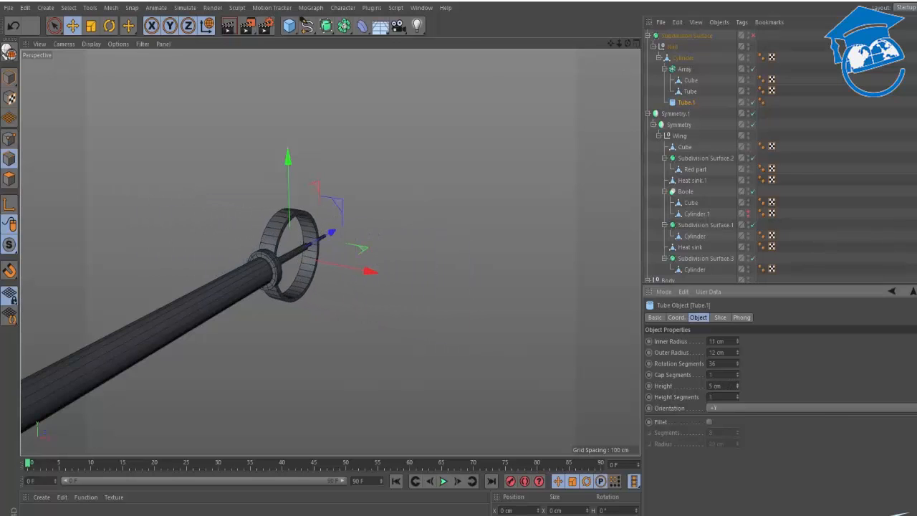
left_click_drag(370, 279, 194, 255, "alt")
key("c")
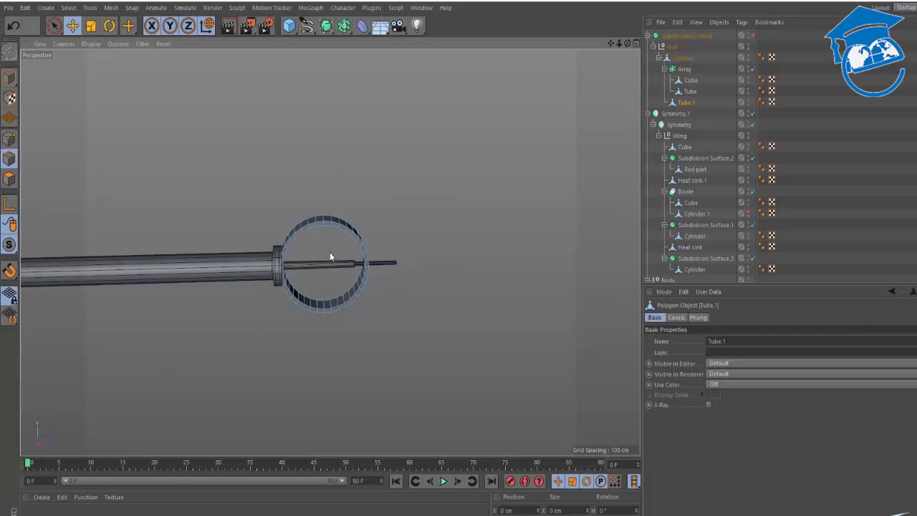
- Delete the polygons of the ring's front half so that a C-shaped arc open towards the gun's tip is left
left_click_drag(331, 256, 440, 178, "alt")
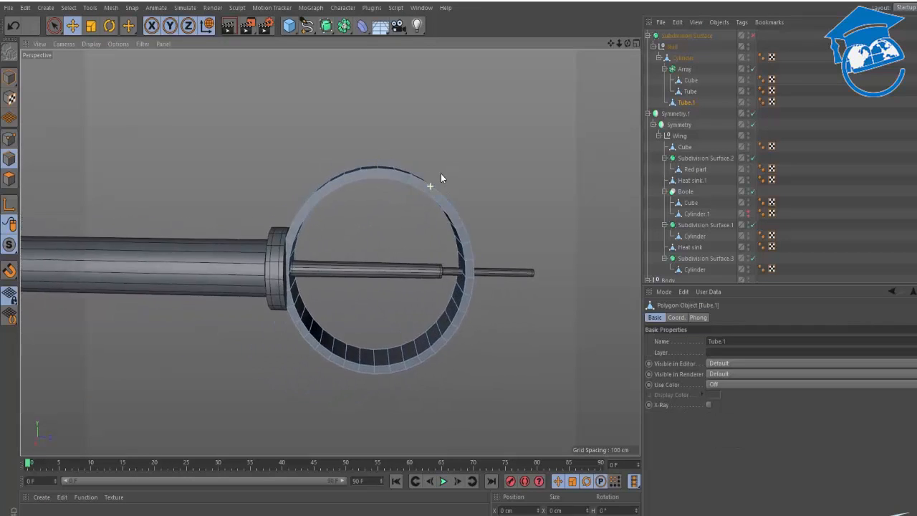
key("9")
key("0")
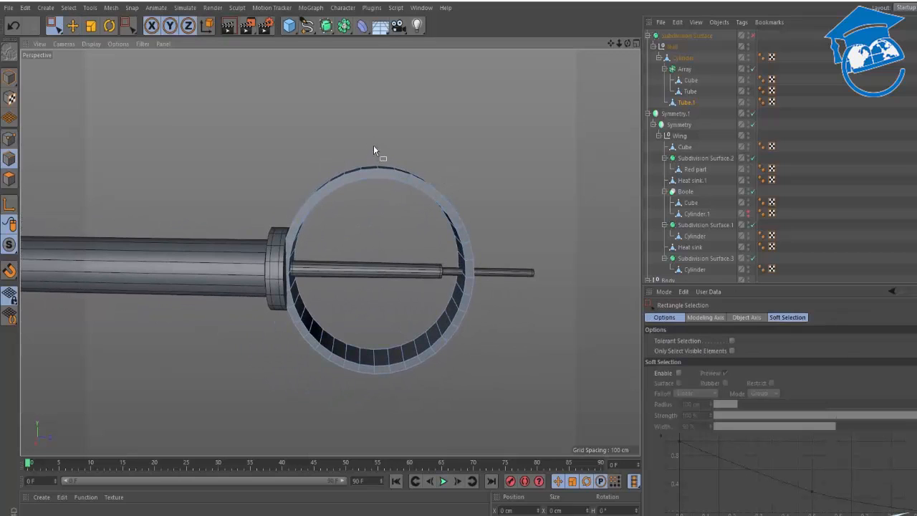
left_click_drag(374, 146, 537, 451)
key("Delete")
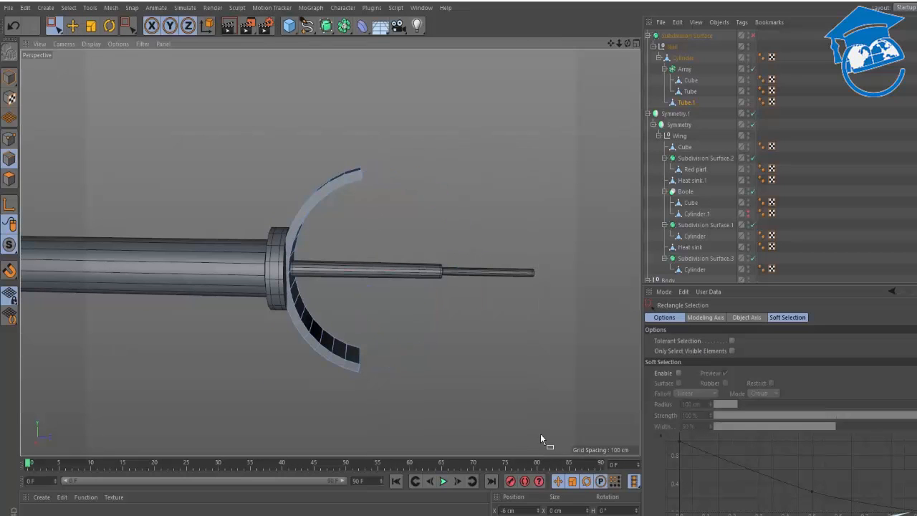
key("ctrl+z")
left_click_drag(387, 139, 500, 426)
key("Delete")
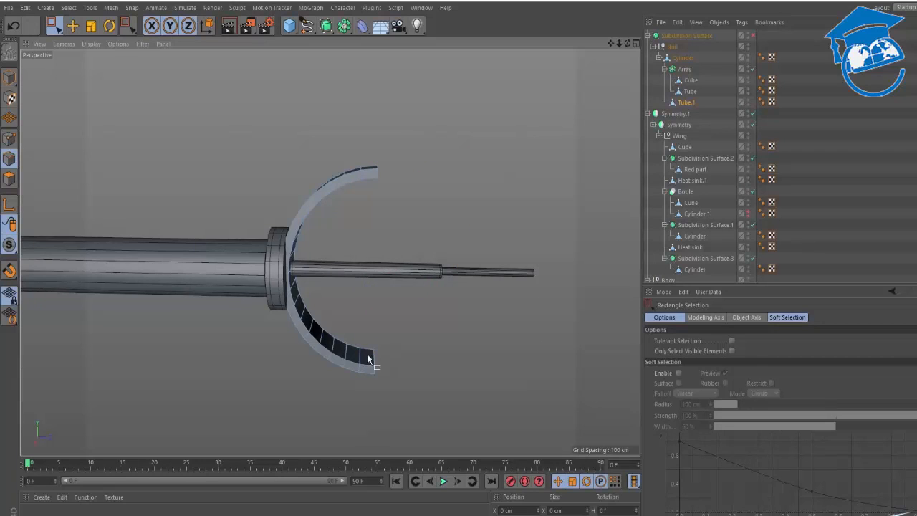
- Close both open ends of the C-shaped arc with the Bridge tool
key("e")
left_click_drag(470, 348, 376, 383, "alt")
key("m")
key("b")
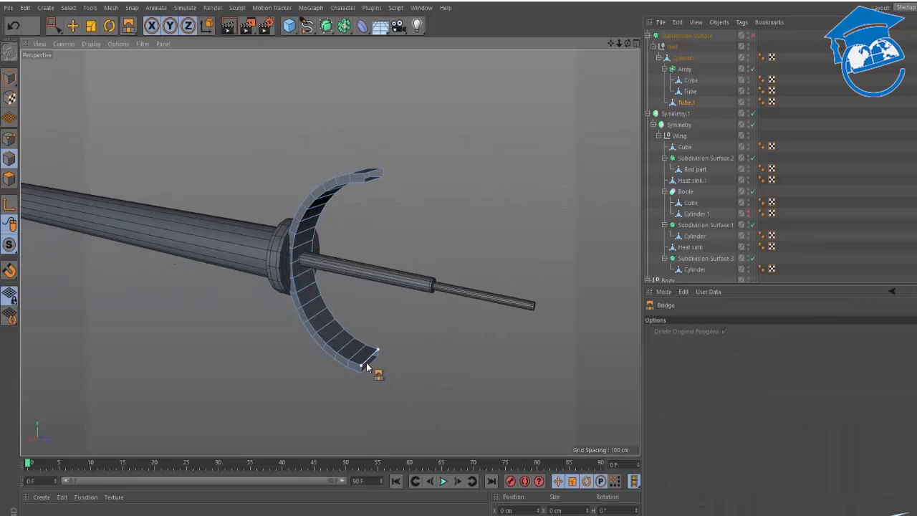
left_click_drag(366, 363, 367, 367)
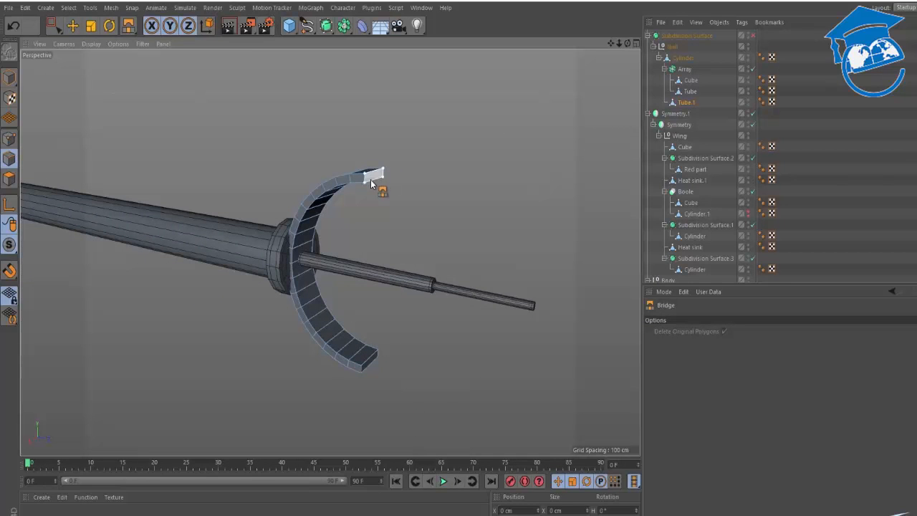
left_click_drag(371, 183, 374, 185)
key("e")
- Select all the outline edges of the C-shaped arc, including those around both of its ends
key("s")
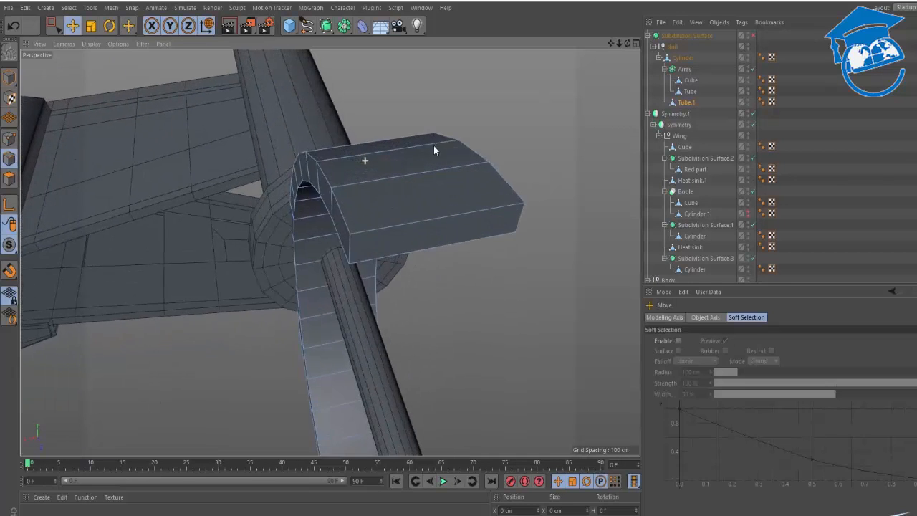
left_click_drag(434, 149, 400, 217, "alt")
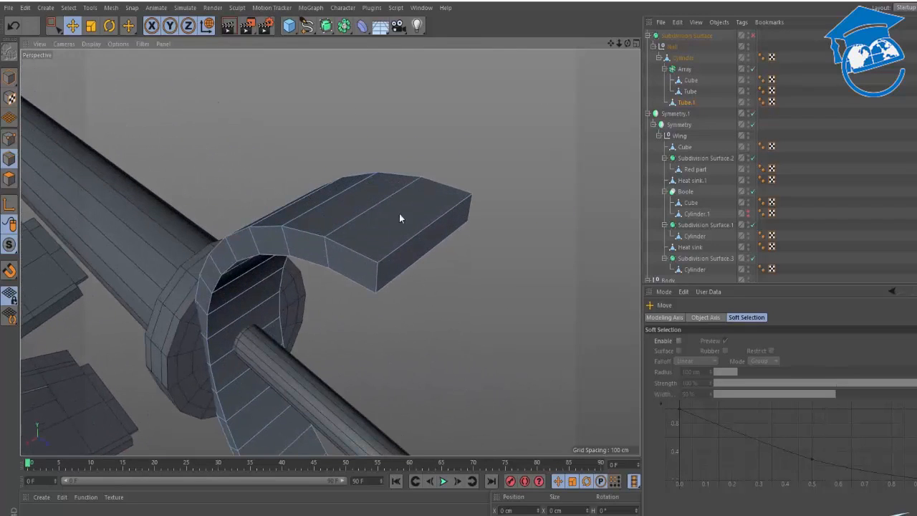
left_click(375, 277)
double_click(375, 281)
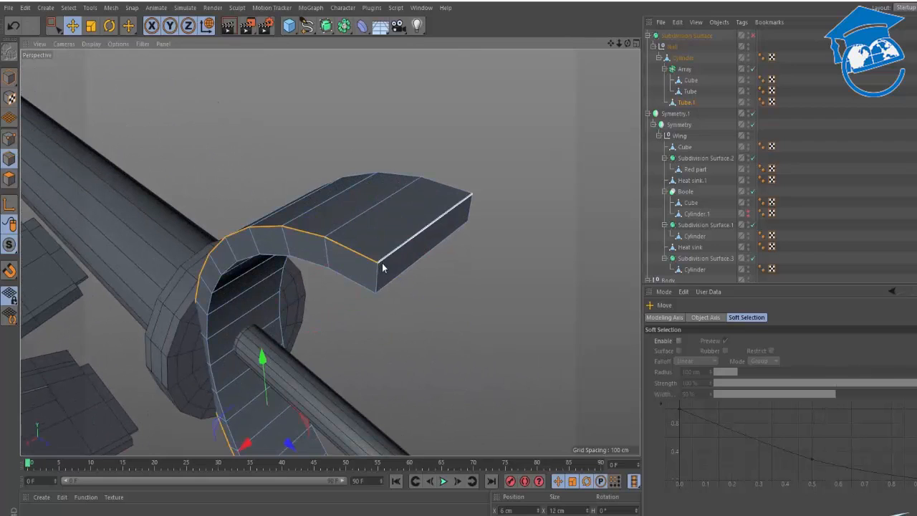
double_click(280, 281, "shift")
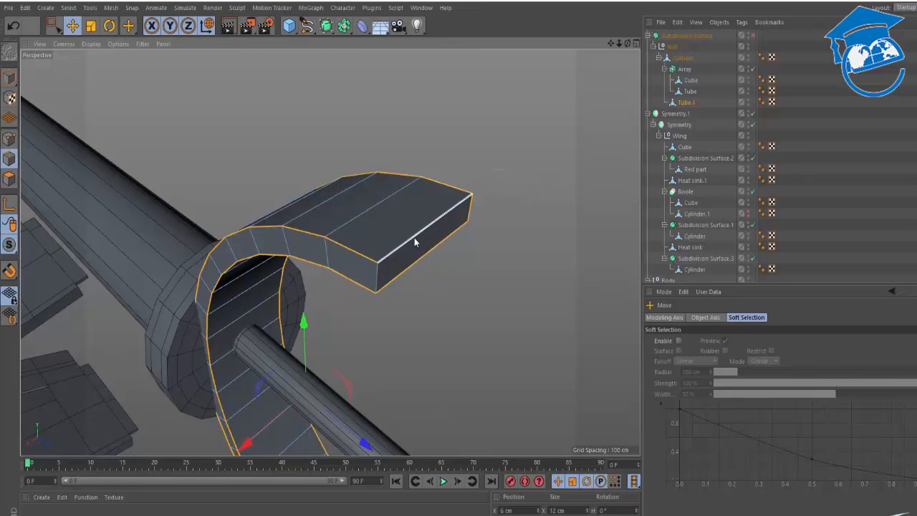
left_click_drag(414, 238, 410, 191, "alt")
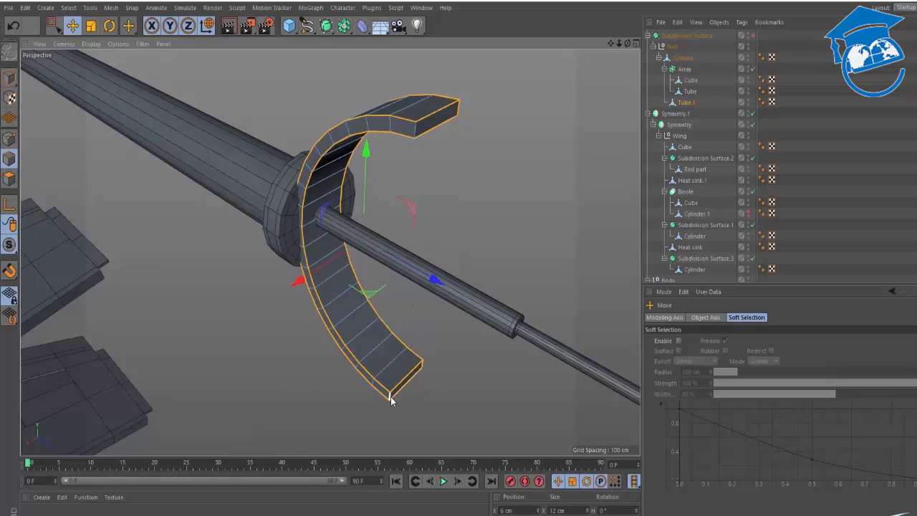
left_click_drag(416, 373, 445, 350, "alt")
- Try to bevel the arc's selected outline edges with a 0.32 cm offset, and undo the bevel
right_click(462, 342)
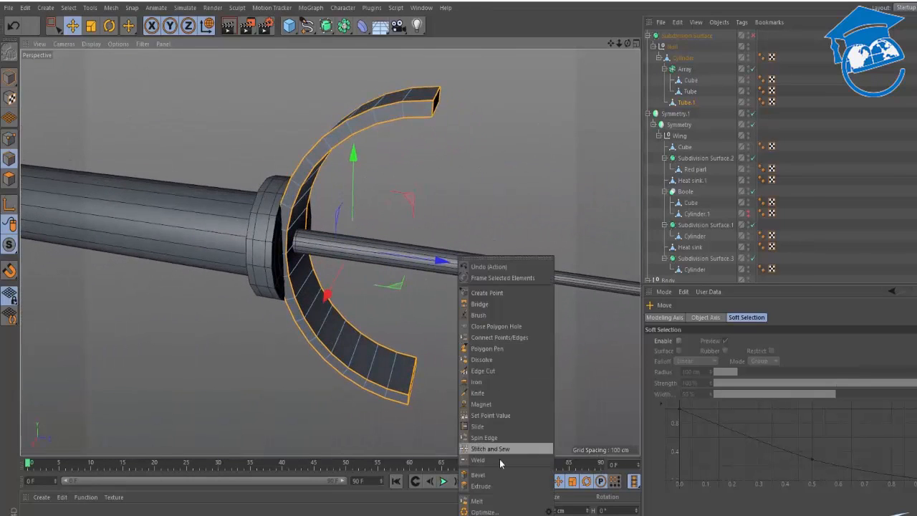
left_click(487, 474)
left_click_drag(476, 392, 492, 370)
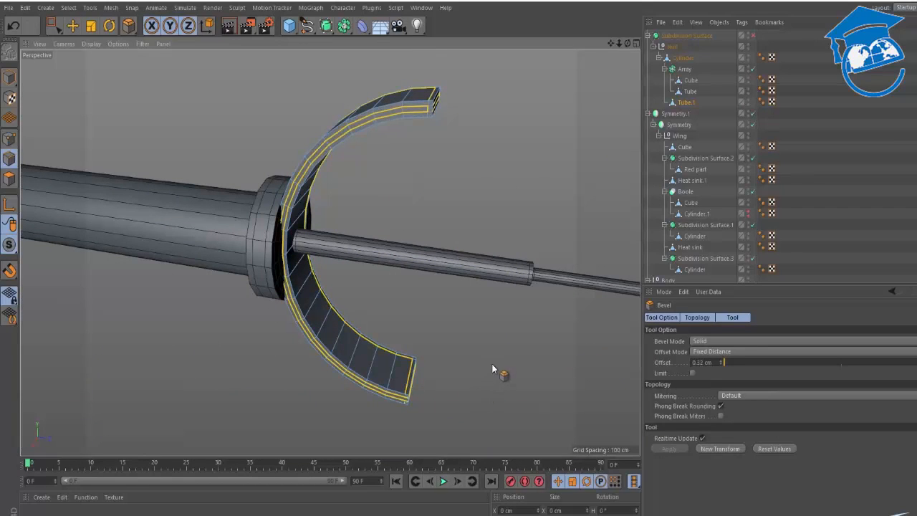
key("e")
left_click(499, 349)
right_click_drag(409, 397, 510, 359, "alt")
key("ctrl+z")
key("ctrl+z")
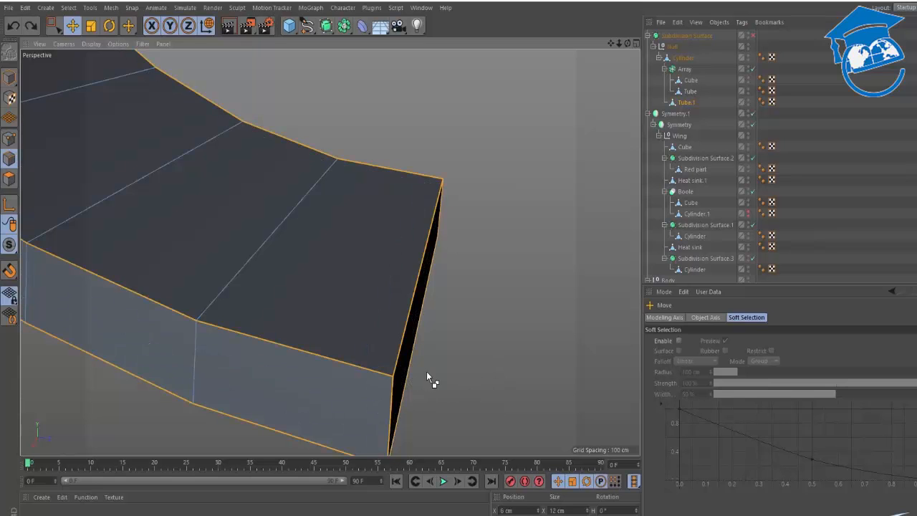
- Try to bevel the C-shaped arc's selected outline edges with a smaller 0.25 cm offset, and undo the bevel
left_click_drag(388, 393, 304, 353, "alt")
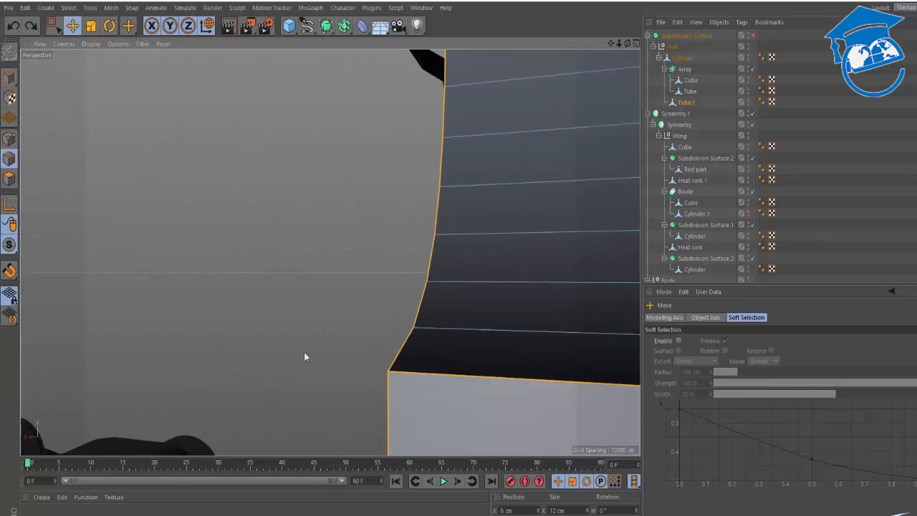
scroll(388, 351, "down", 5)
left_click_drag(388, 354, 344, 345, "alt")
right_click(484, 384)
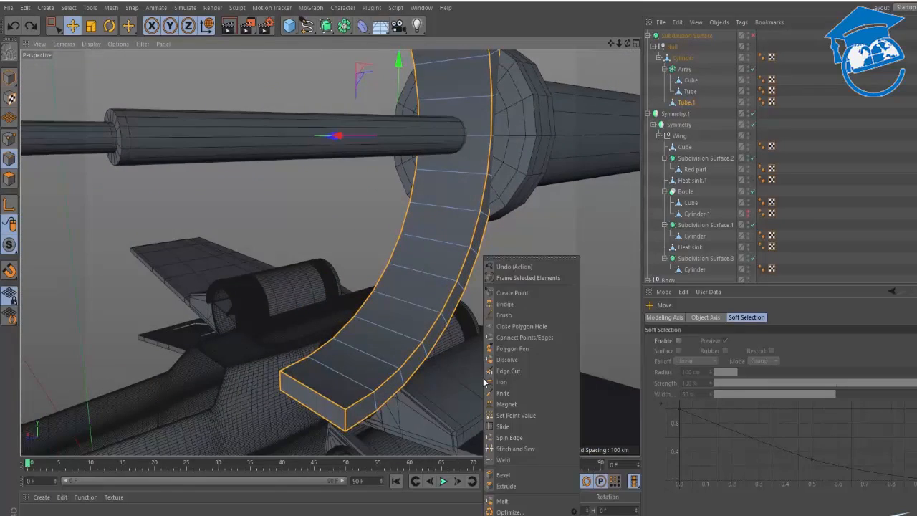
left_click(520, 475)
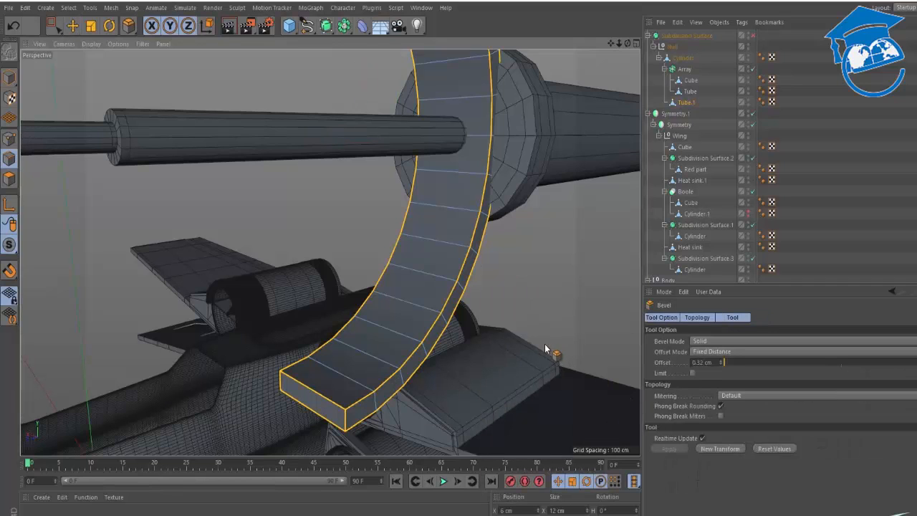
mouse_move(545, 349)
left_mouse_down()
mouse_move(526, 349)
mouse_move(545, 349)
left_mouse_up()
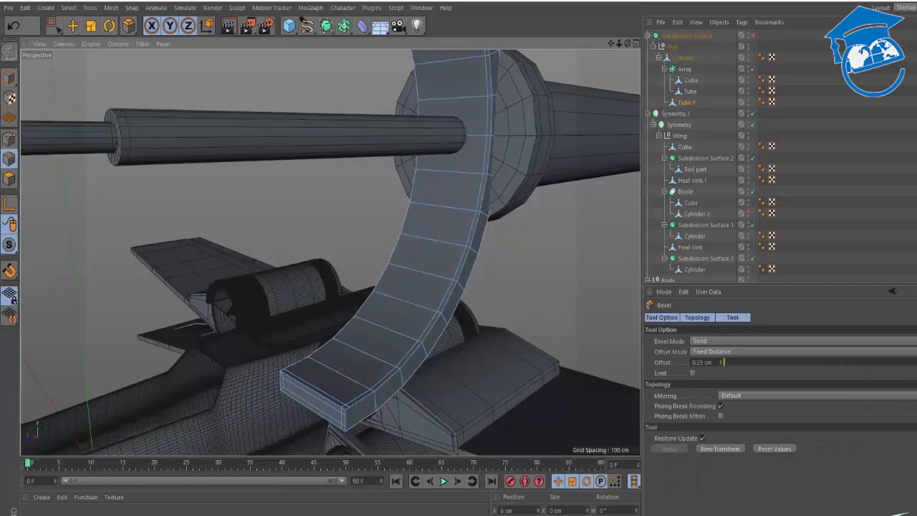
key("e")
- Clear the selection and reselect all the outline edges of the C-shaped arc, including those around both of its ends
left_click(546, 331)
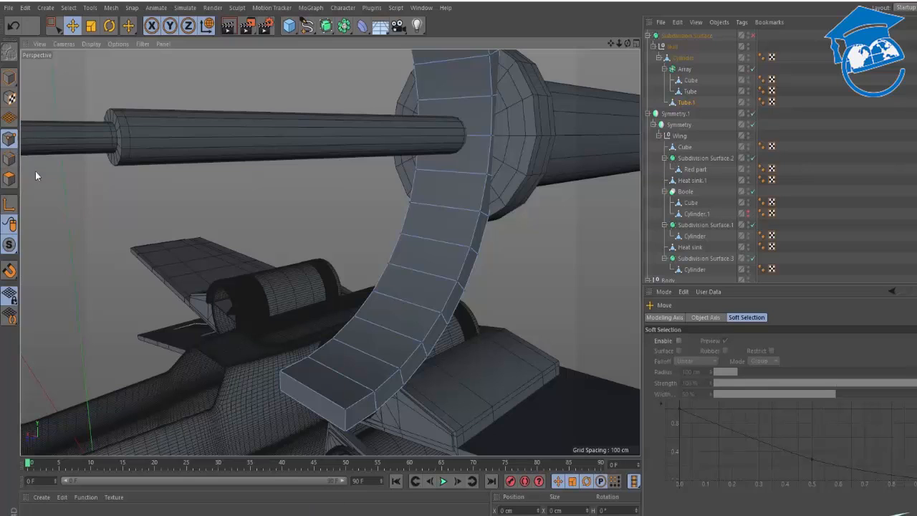
left_click(7, 158)
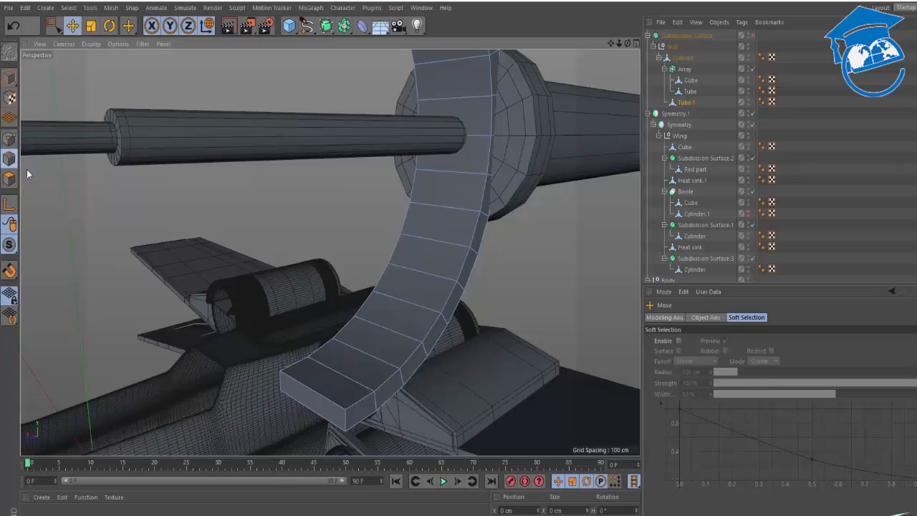
double_click(363, 407)
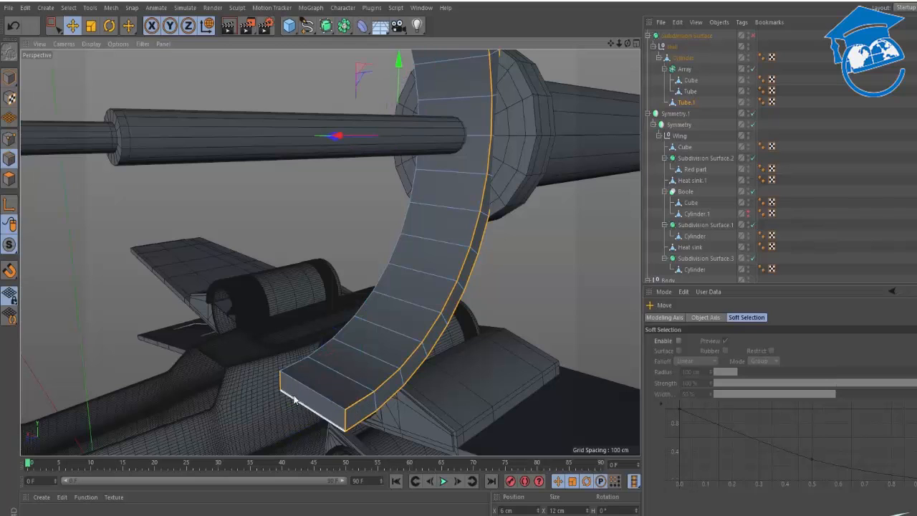
left_click_drag(282, 382, 375, 323, "alt")
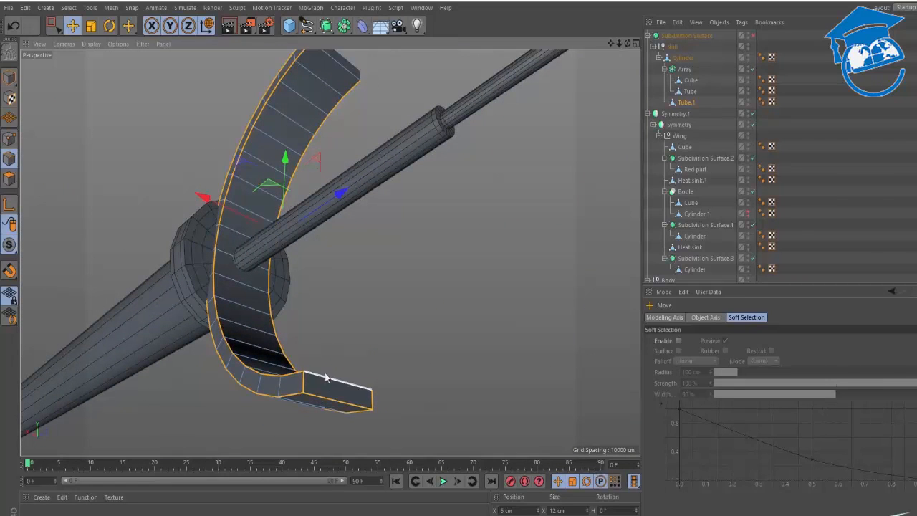
left_click_drag(326, 378, 320, 156, "alt")
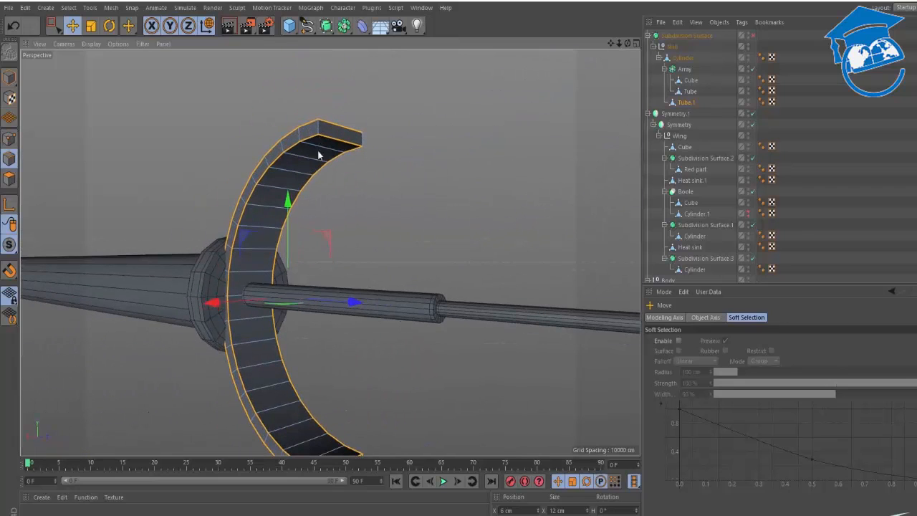
- Bevel the arc's outline edges with a 0.17 cm offset and switch the gun's subdivision smoothing back on
right_click(419, 162)
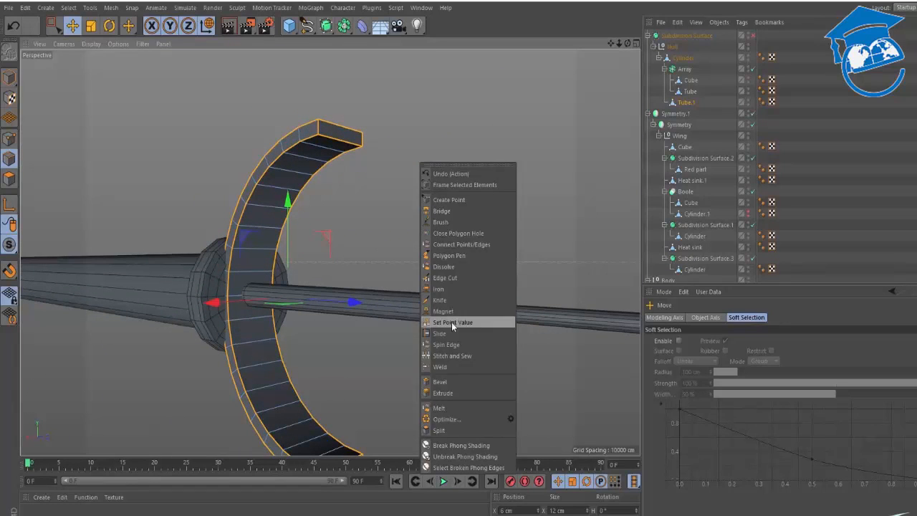
left_click(450, 384)
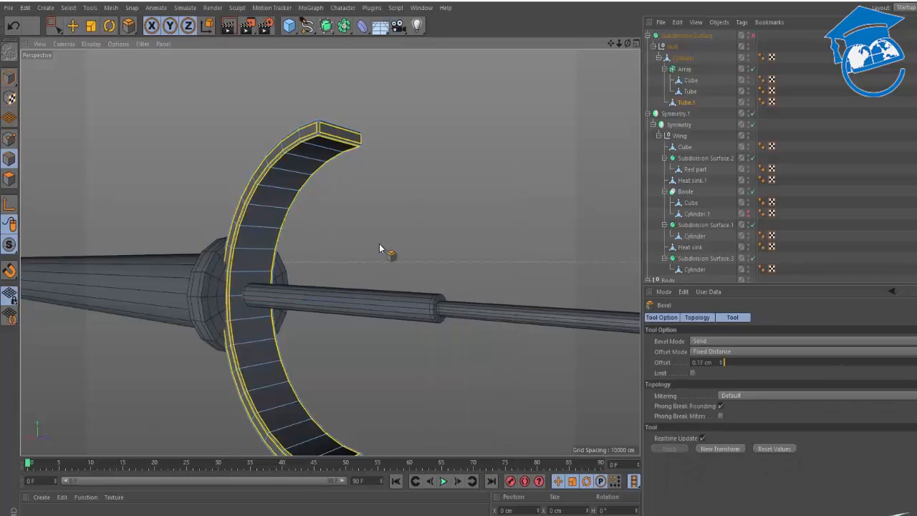
key("e")
left_click_drag(311, 245, 310, 307, "alt")
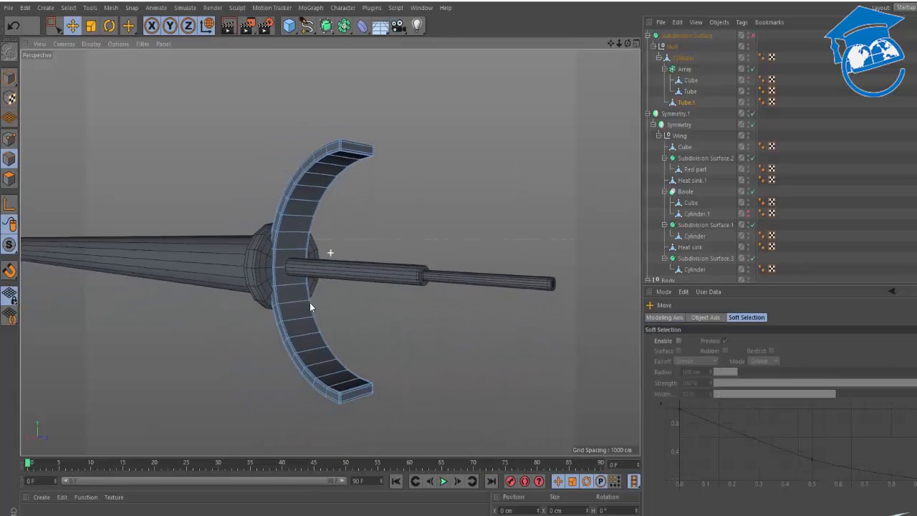
key("q")
left_click(891, 164)
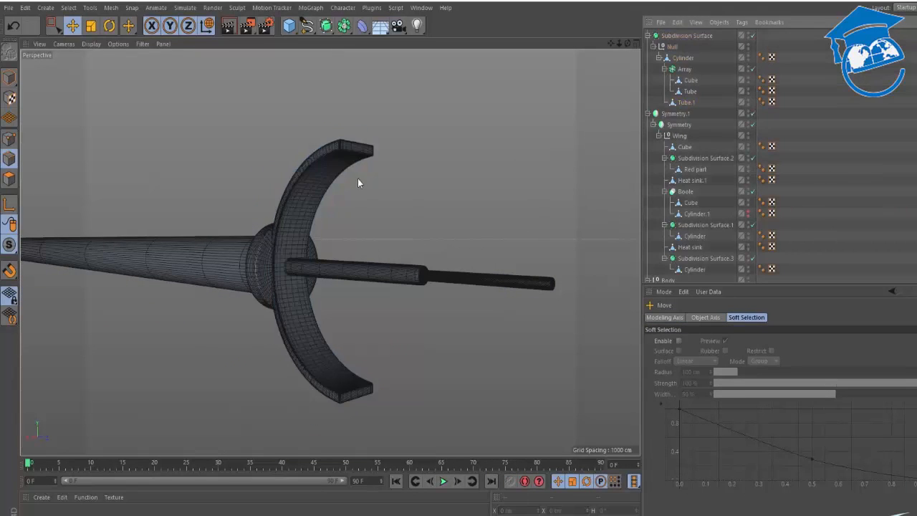
- Compare the gun with the X-wing reference picture, then rename its Subdivision Surface object as Wing large gun and collapse its hierarchy
left_click_drag(358, 180, 312, 224, "alt")
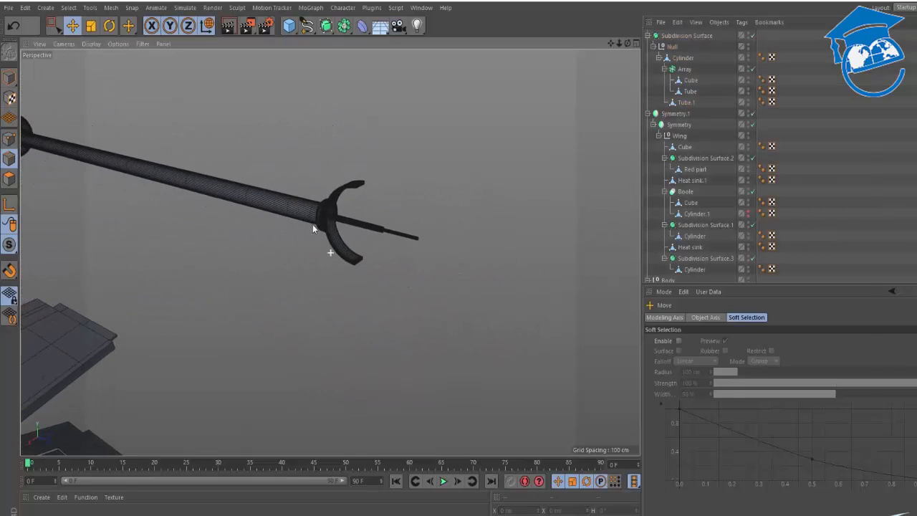
key("alt+Tab")
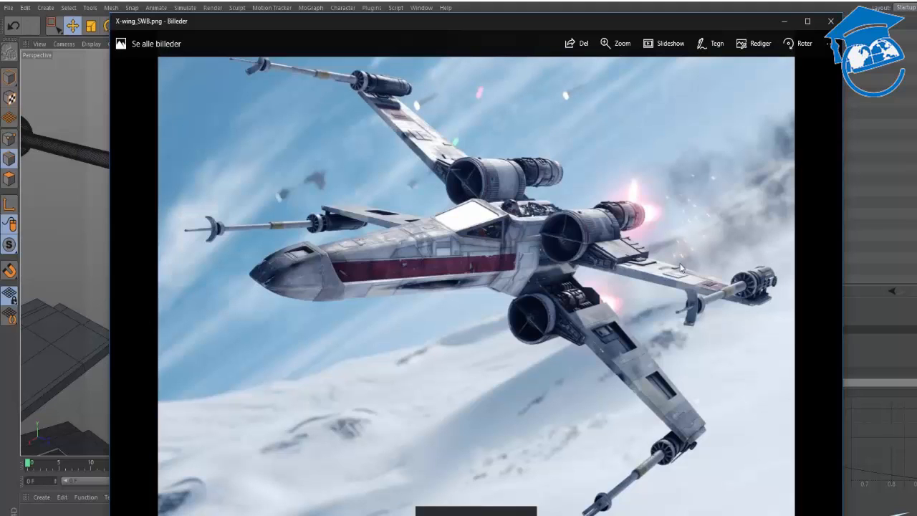
key("alt+Tab")
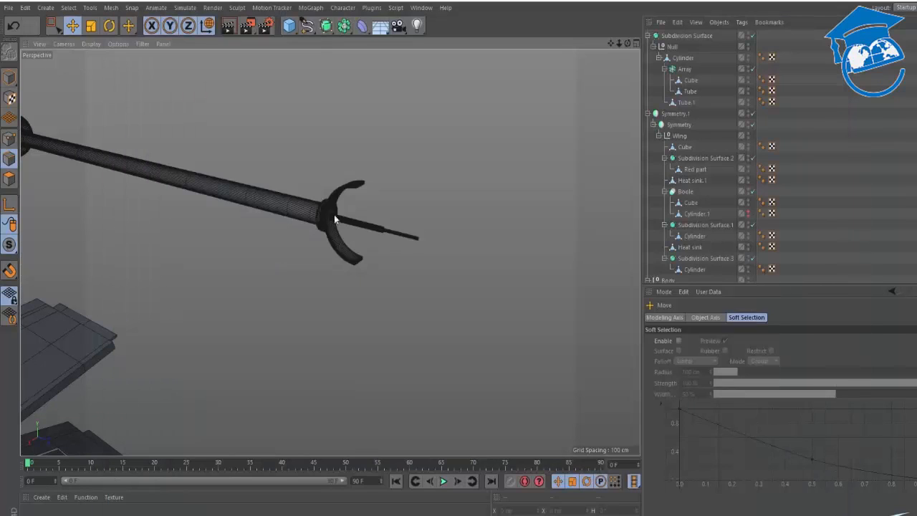
middle_click_drag(334, 215, 576, 366, "alt")
left_click_drag(176, 235, 287, 236, "alt")
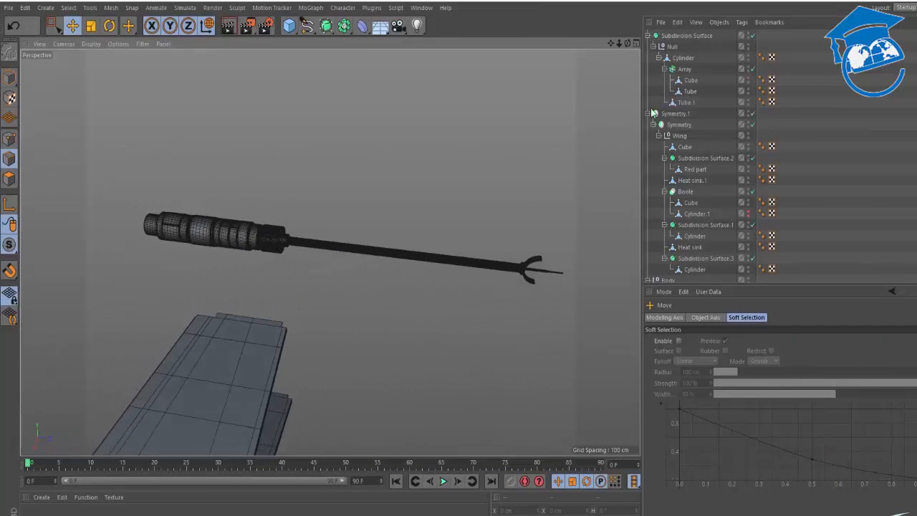
left_click(656, 35)
double_click(669, 36)
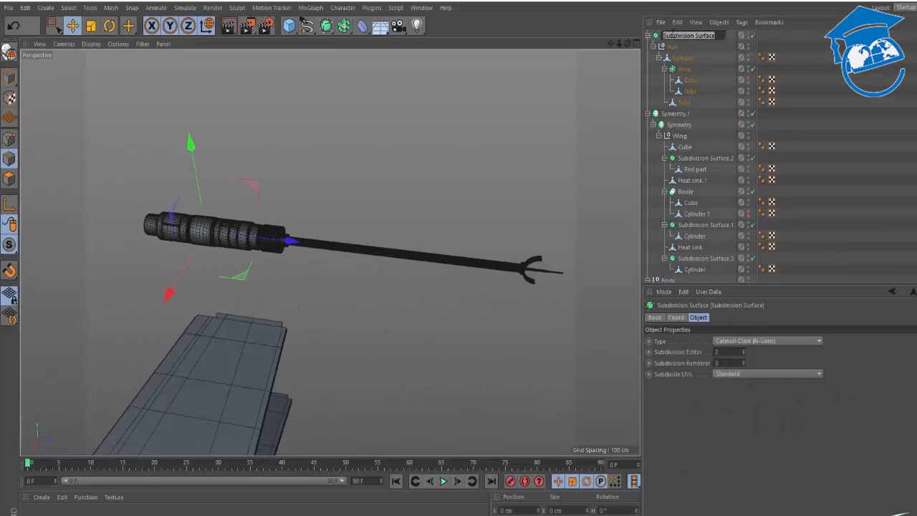
type("Si")
type("ng large gun")
key("Return")
left_click(647, 36)
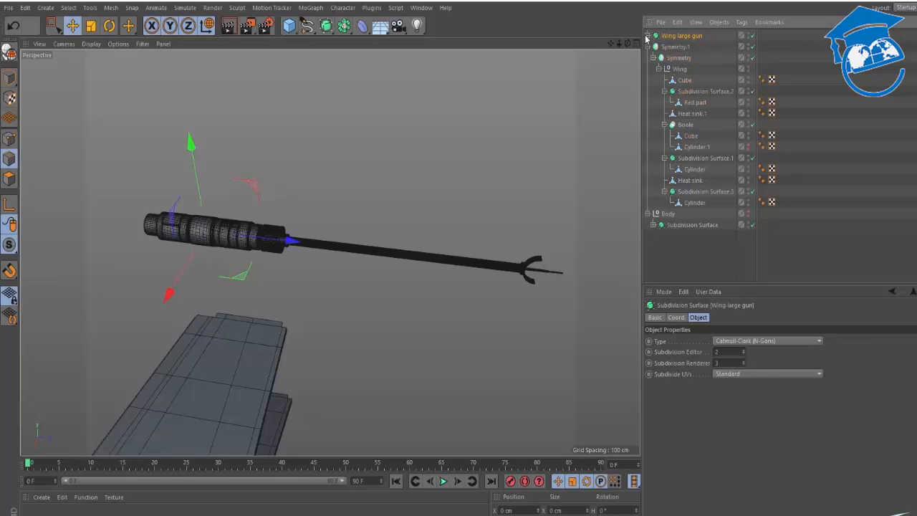
- In model mode, move the Wing large gun across the ship to the outer tip of the Wing group's original upper wing
left_click_drag(263, 223, 438, 159, "alt")
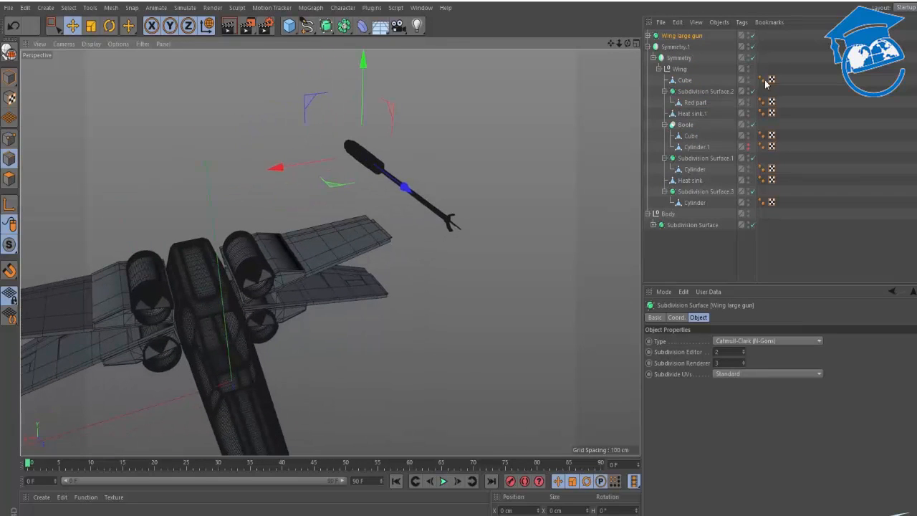
left_click(679, 71)
left_click_drag(516, 172, 320, 178, "alt")
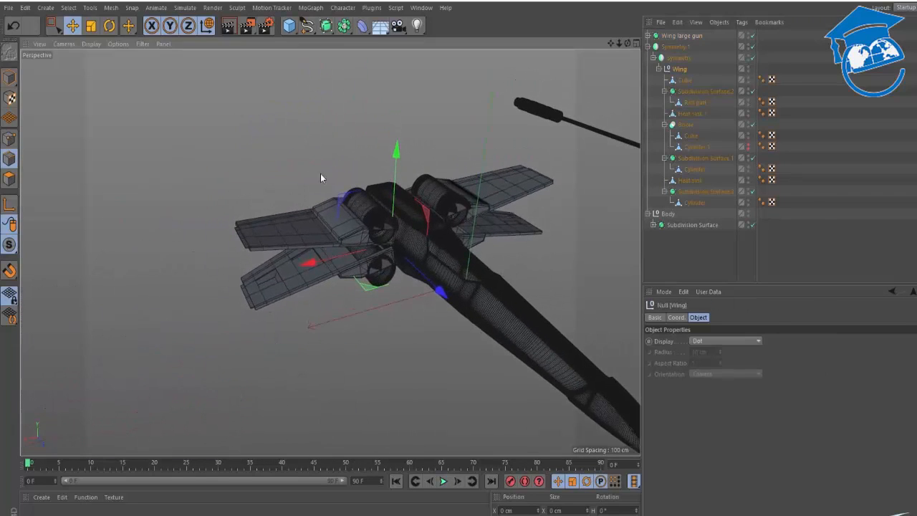
left_click(9, 77)
middle_click_drag(420, 179, 437, 216, "alt")
left_click_drag(376, 235, 313, 232, "alt")
left_click(680, 35)
key("e")
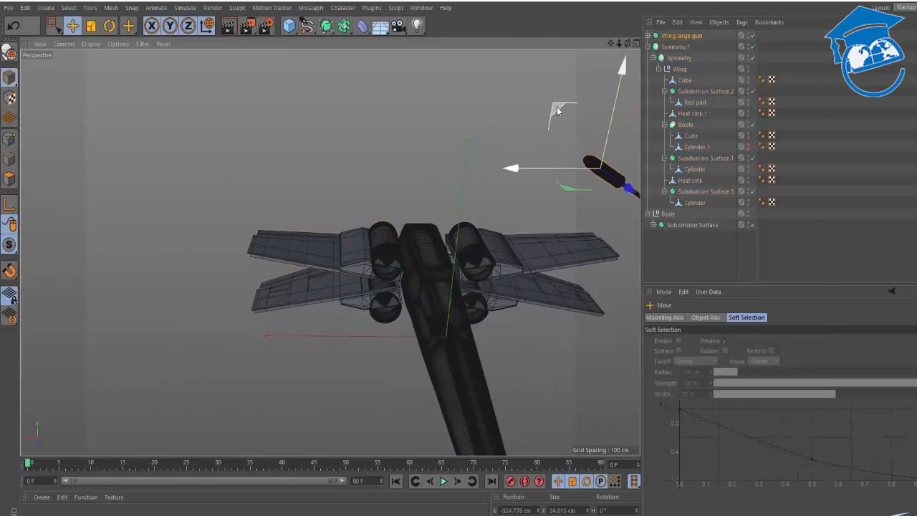
left_click_drag(552, 100, 185, 187)
scroll(280, 241, "up", 10)
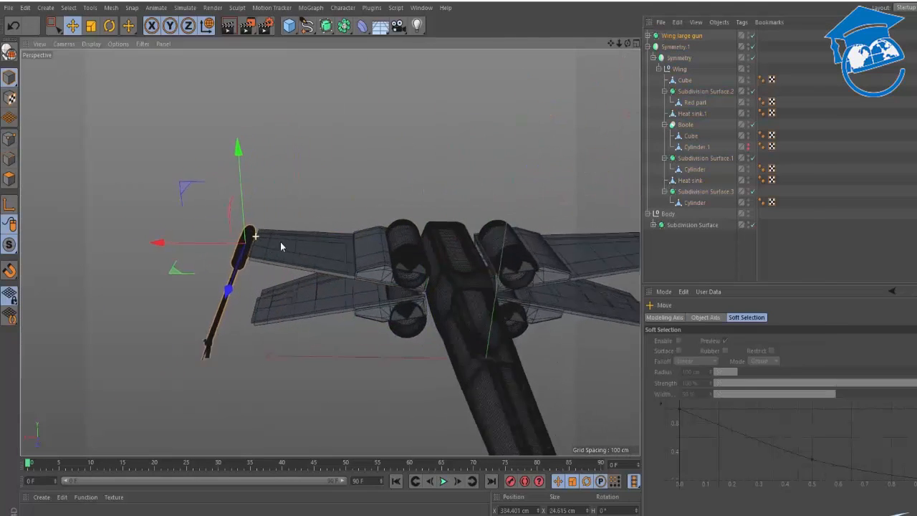
- Seat the gun on top of the wing tip at an X position of about 370 cm, checking its placement against the reference picture
left_click_drag(356, 176, 361, 154, "alt")
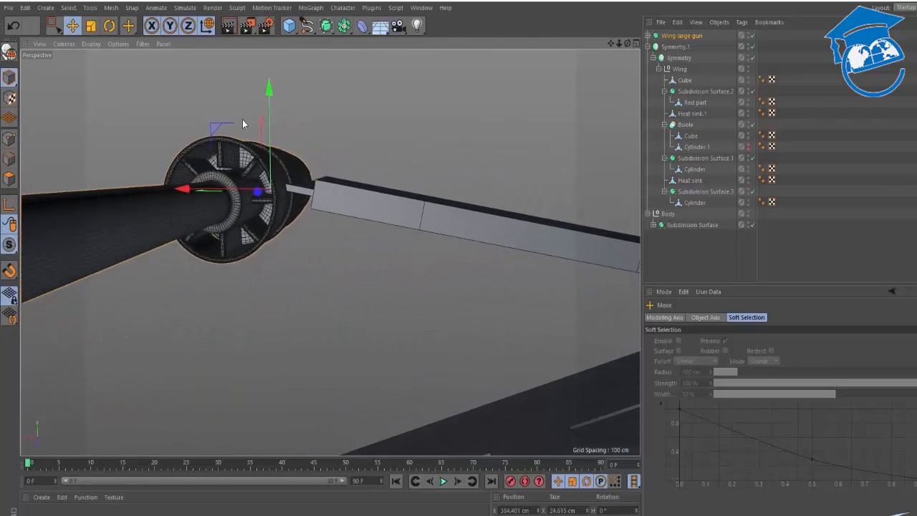
left_click_drag(219, 133, 308, 140)
key("alt+Tab")
key("alt+Tab")
- Rotate the gun about its long axis and adjust its position so that it fits the slope of the wing tip
key("r")
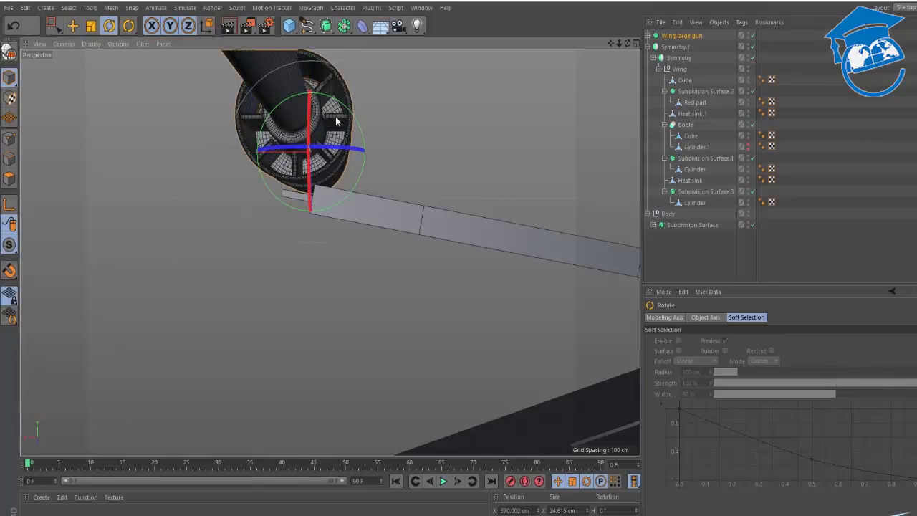
left_click_drag(351, 118, 183, 170)
key("e")
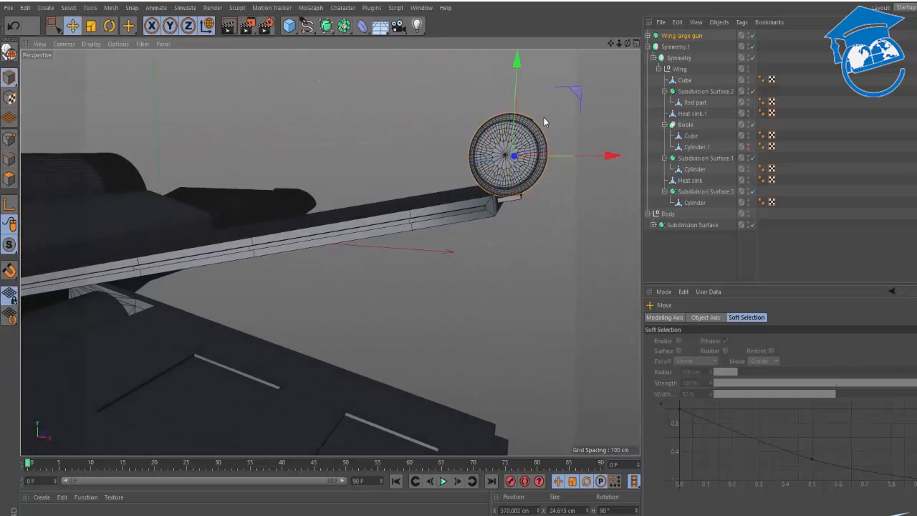
key("r")
left_click_drag(548, 114, 616, 155)
key("e")
left_click(566, 87)
- Nest Wing large gun inside the Wing group so the symmetries mirror it onto all four wings, and render the view to check the ship
left_click_drag(677, 35, 679, 68)
left_click(843, 99)
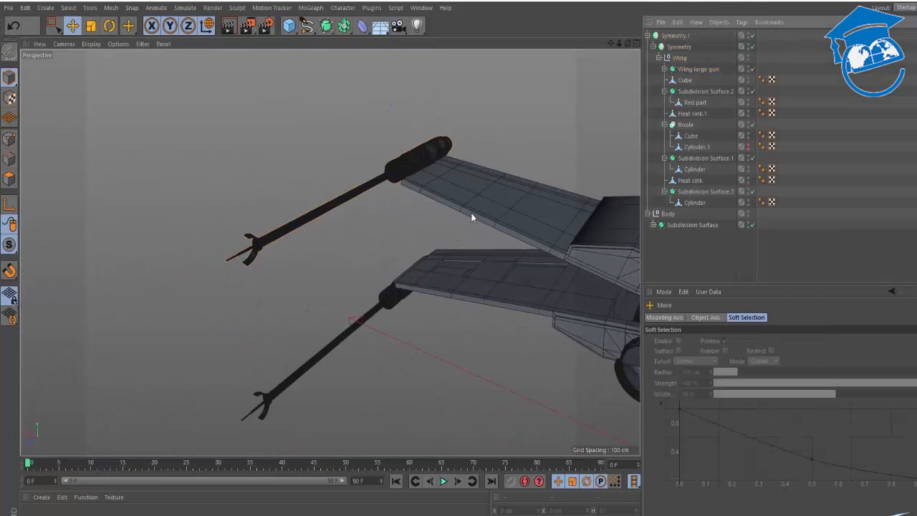
left_click_drag(473, 214, 315, 159, "alt")
right_click_drag(542, 243, 372, 222, "alt")
left_click_drag(393, 223, 474, 218, "alt")
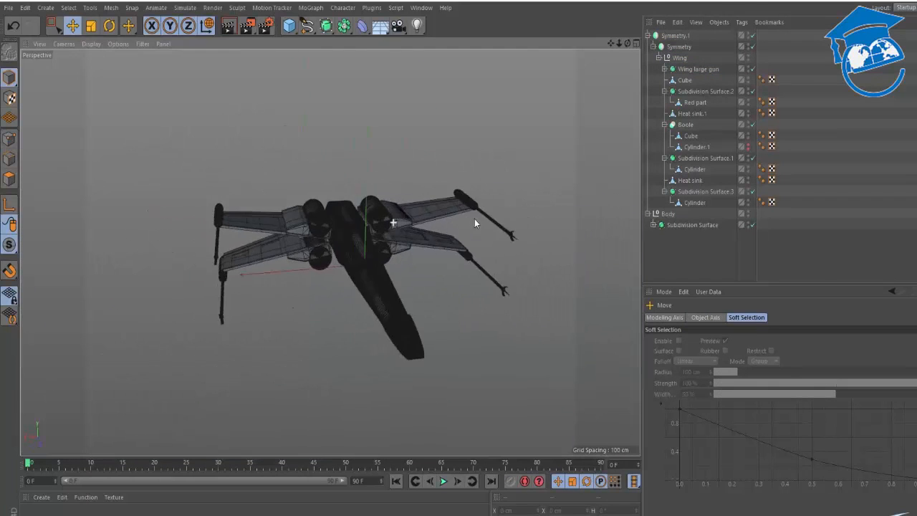
key("ctrl+r")
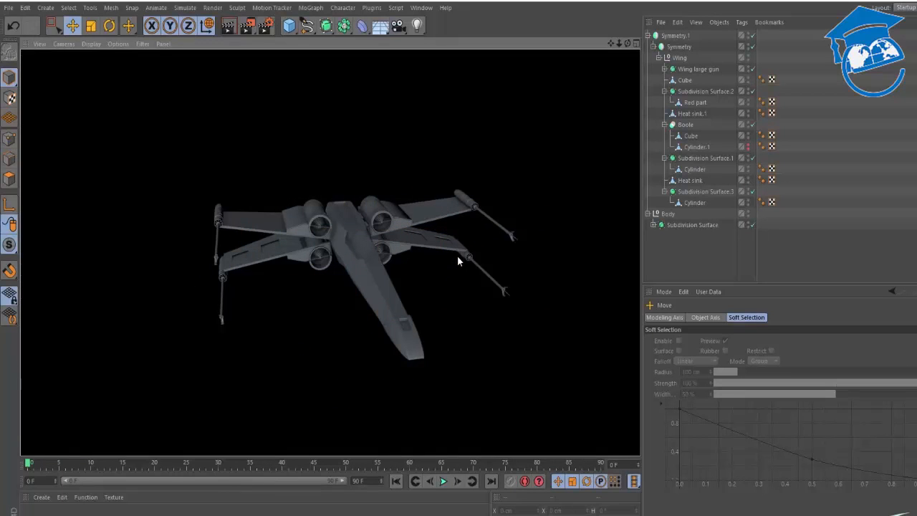
left_click_drag(342, 252, 328, 212, "alt")
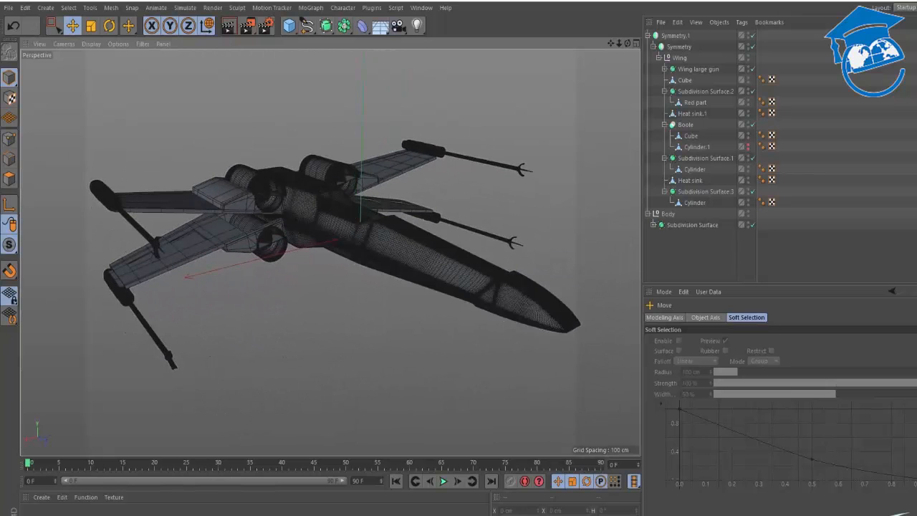